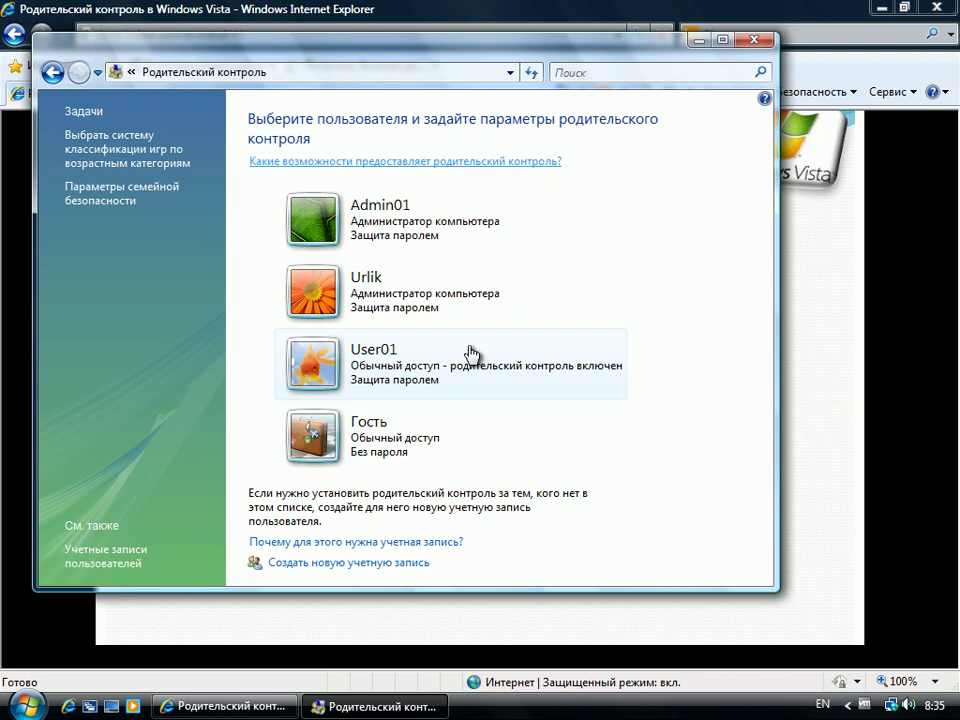
Step: Open the parental controls for User01 and turn them on with the current settings
click(468, 352)
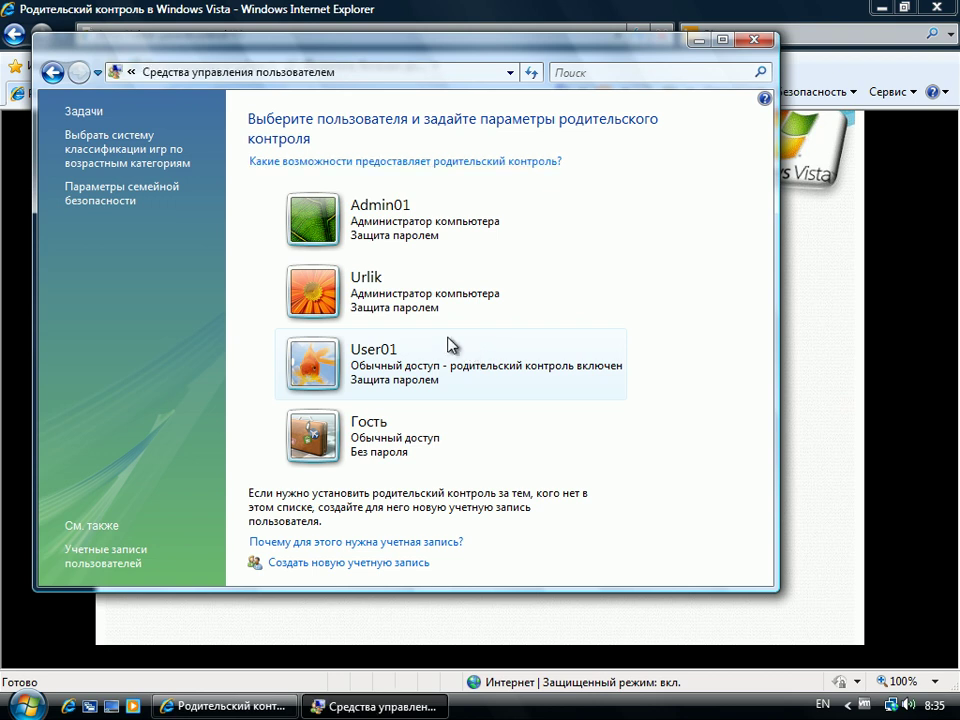
click(106, 207)
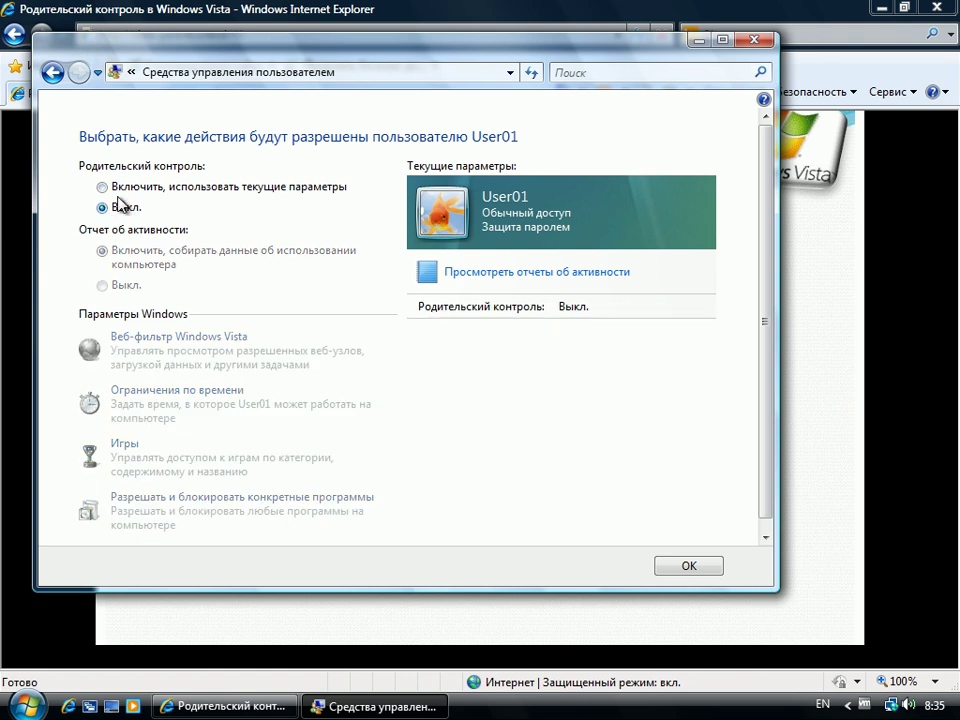
click(141, 189)
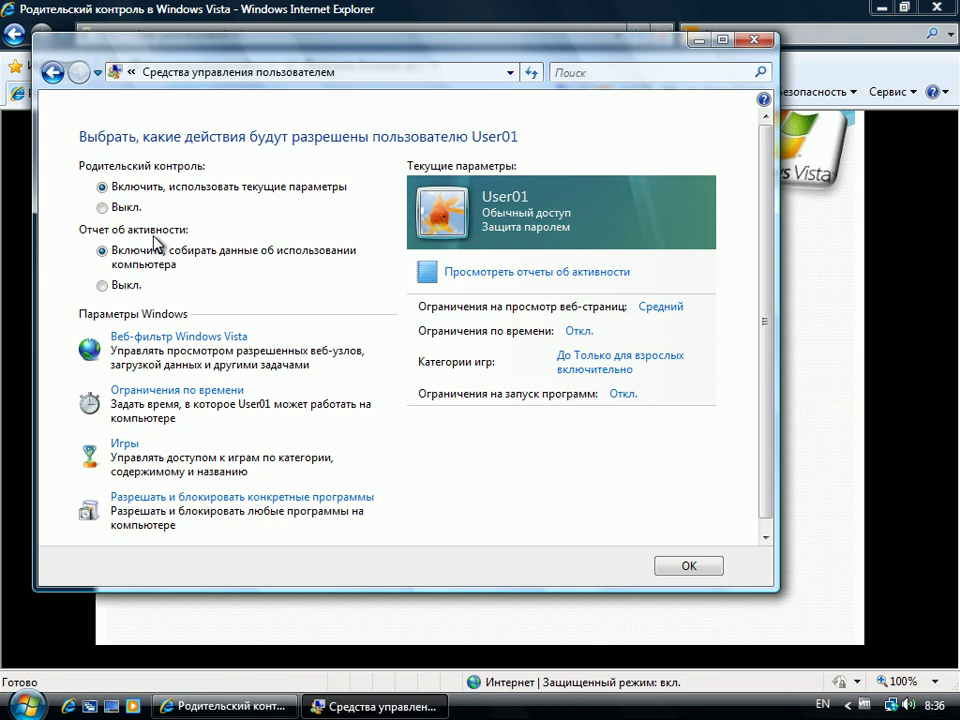
Step: In the Windows Vista web filter, block some websites or content and restrict User01 to only the allowed websites on the list
click(214, 338)
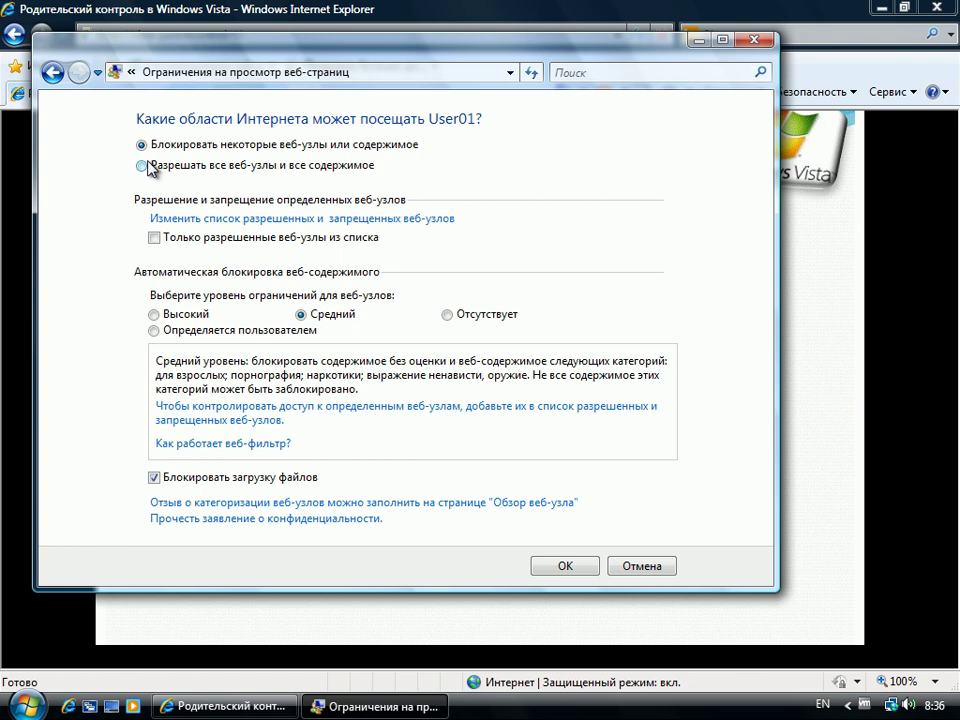
click(147, 163)
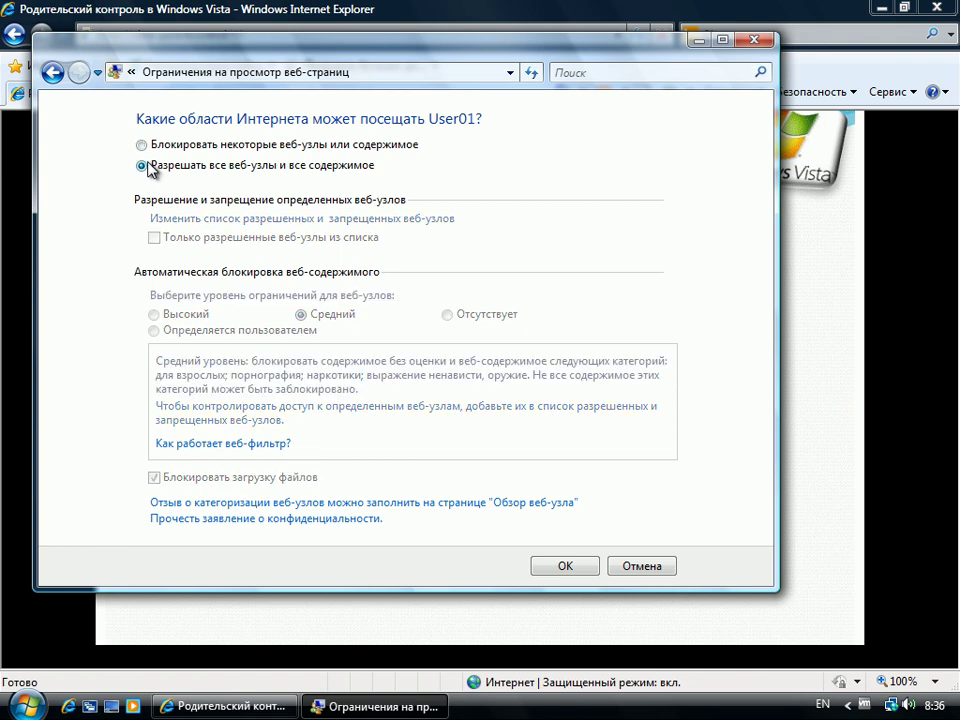
click(150, 144)
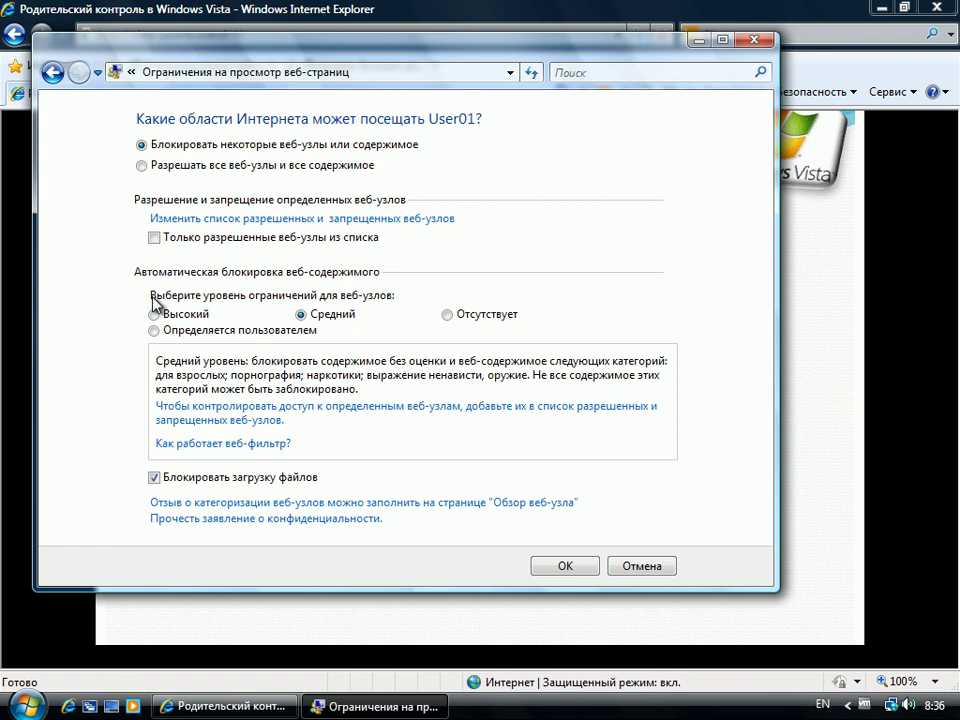
click(155, 242)
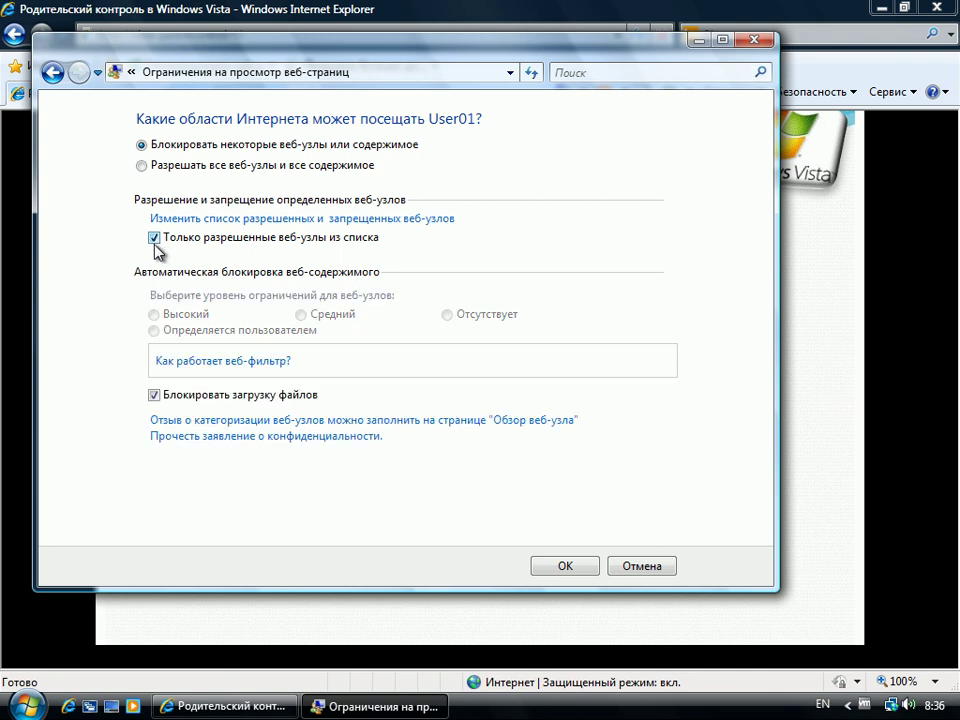
Step: Add lebedevum.blogspot.com to the allowed websites and save the web restrictions for User01
click(246, 217)
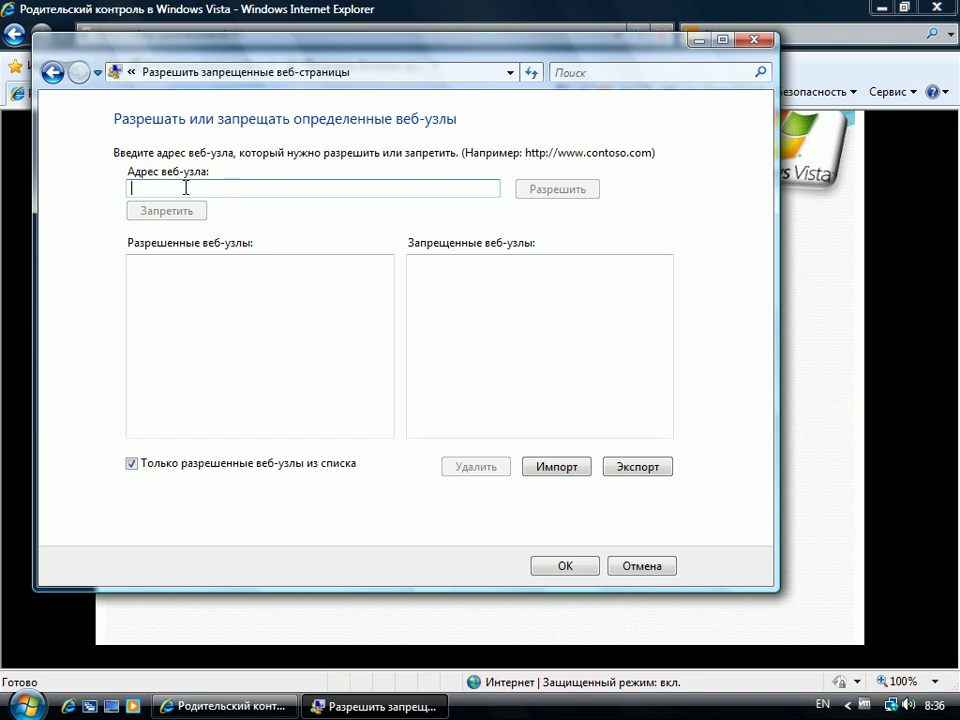
text(lebede)
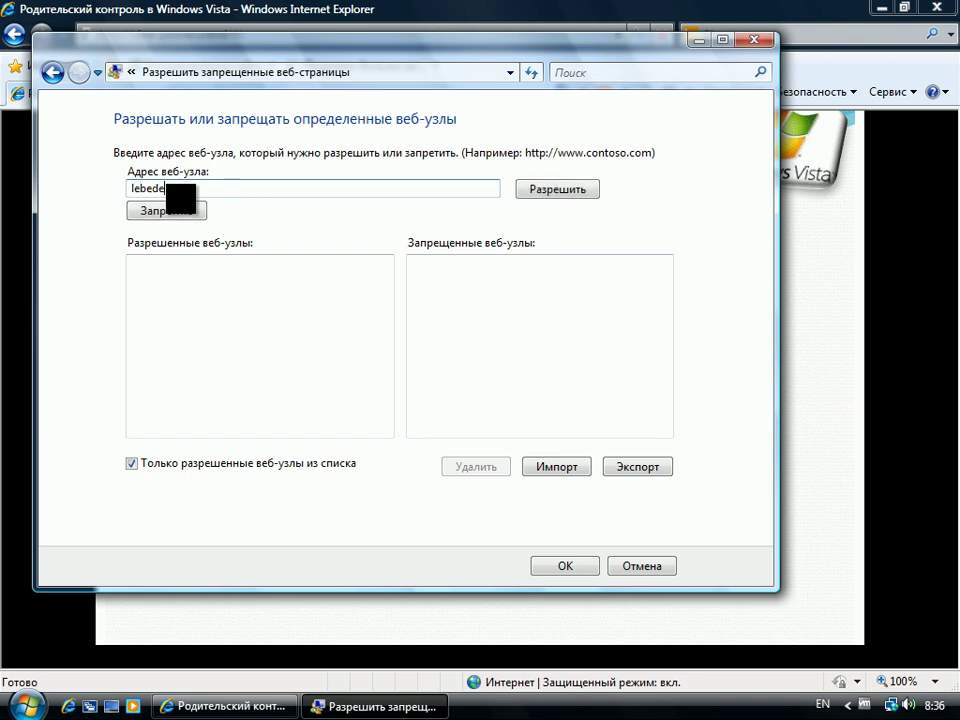
text(logspot.com)
click(562, 190)
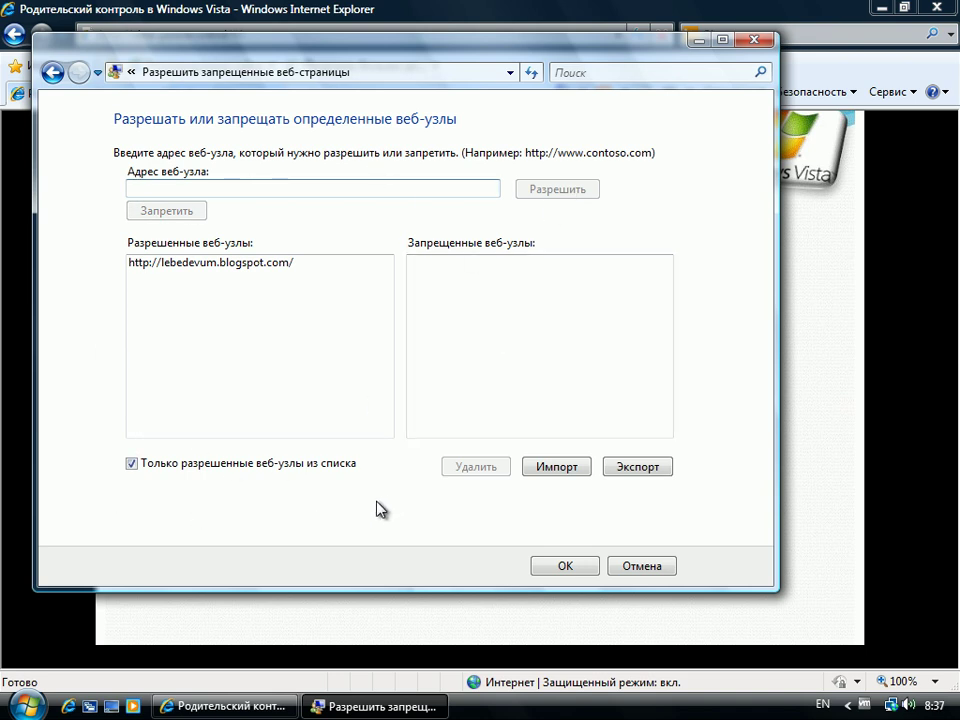
click(563, 566)
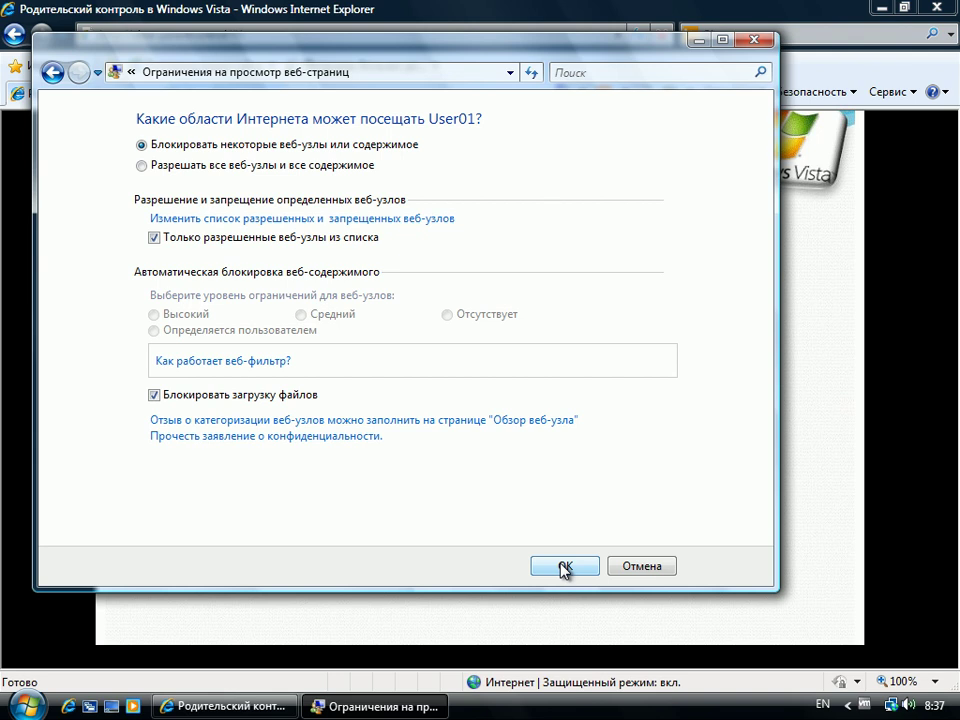
click(563, 566)
Step: Switch to Internet Explorer and advance the presentation to the slide with the computer usage schedule
click(847, 382)
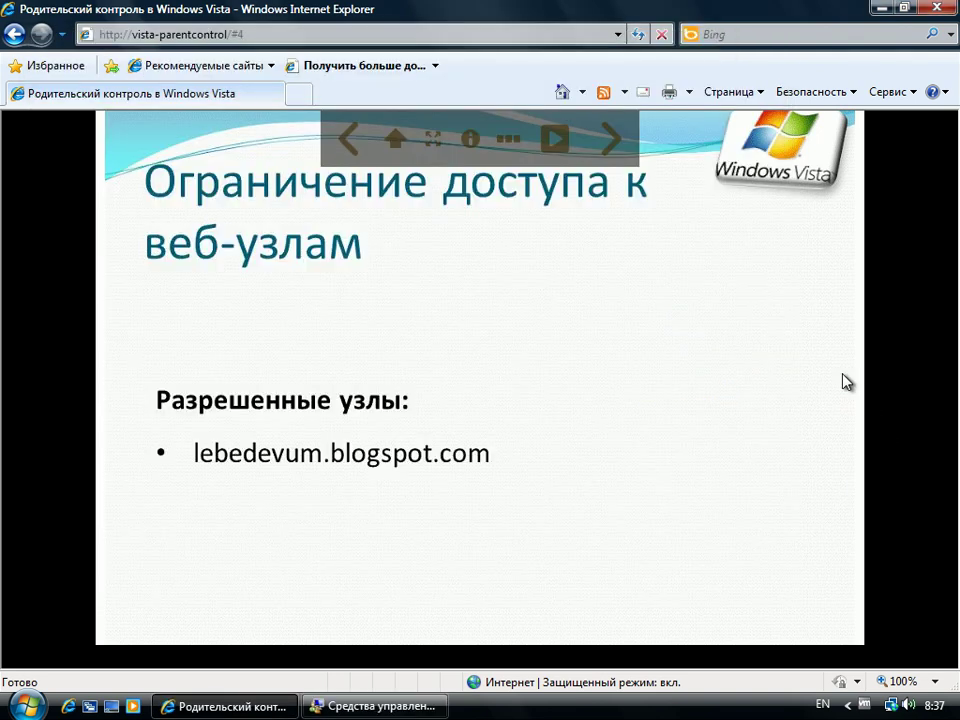
click(615, 146)
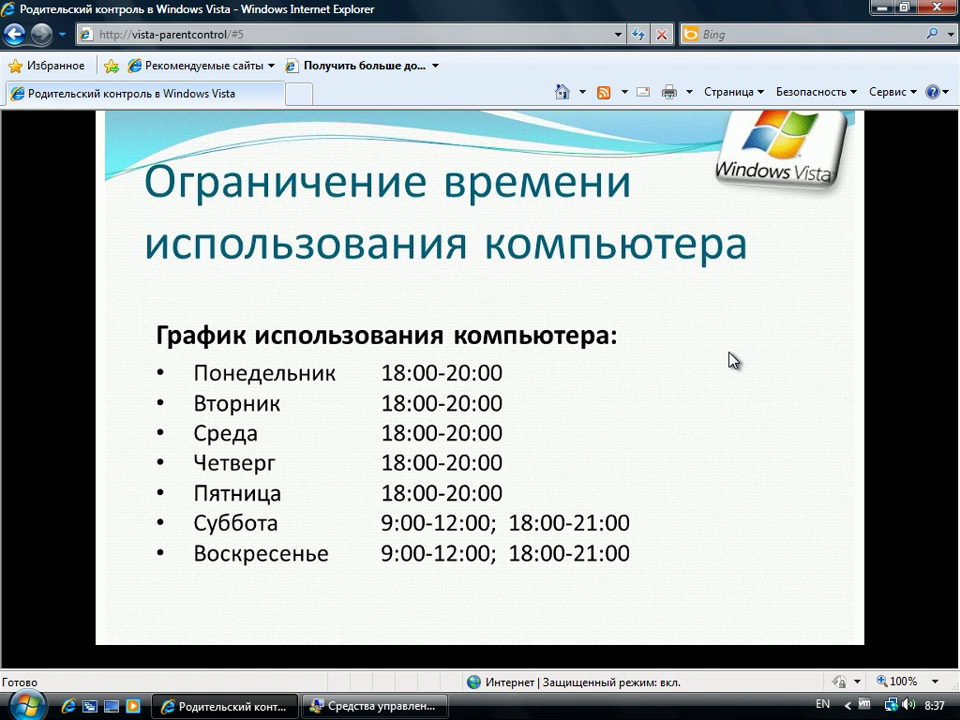
mouse_move(628, 579)
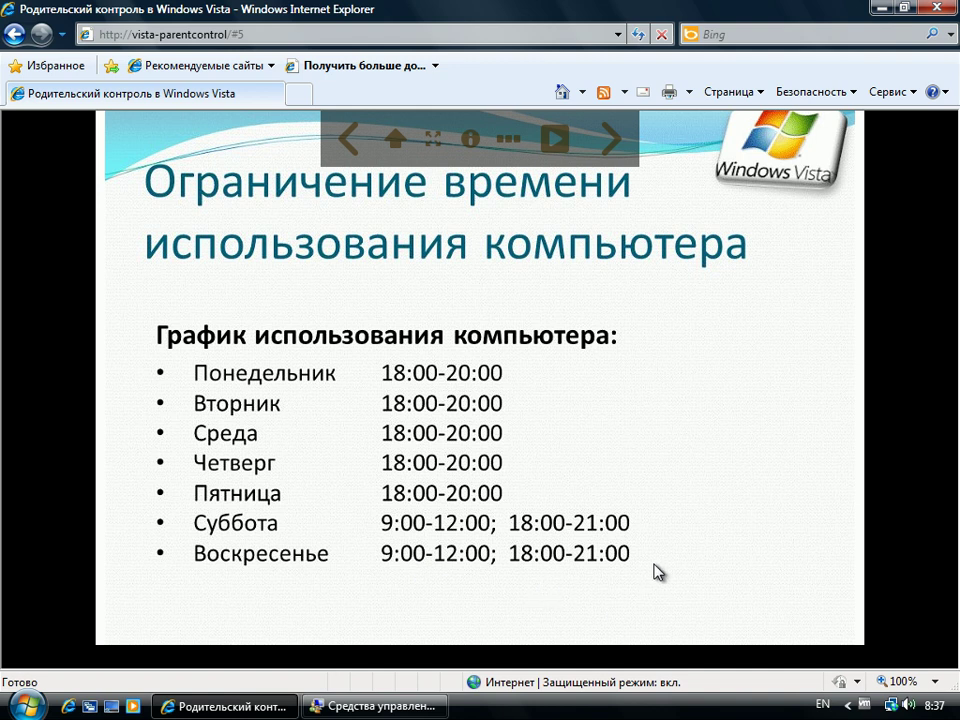
Step: In Parental Controls, limit User01's computer time to 18:00-20:00 Monday to Friday and 9:00-12:00 plus 18:00-21:00 on weekends, and save
click(388, 707)
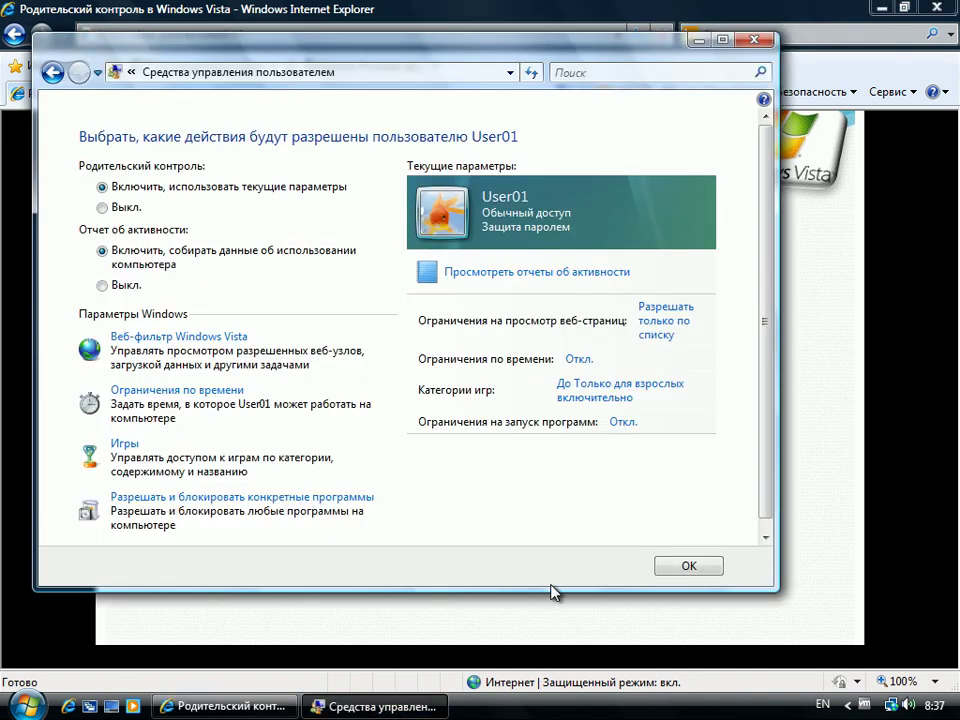
click(133, 391)
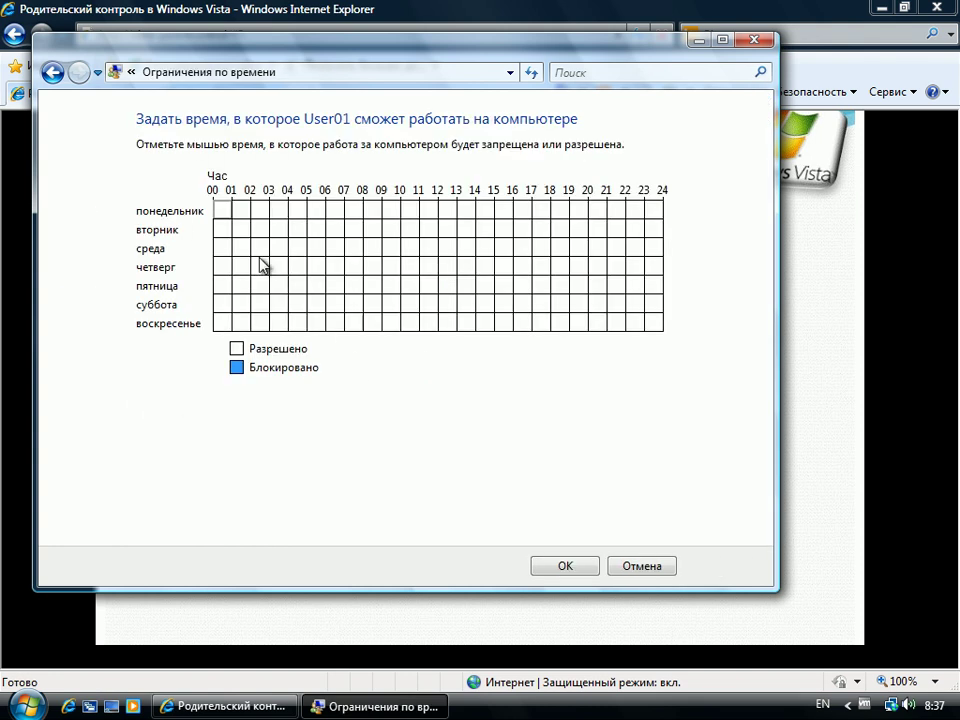
drag(219, 215, 840, 326)
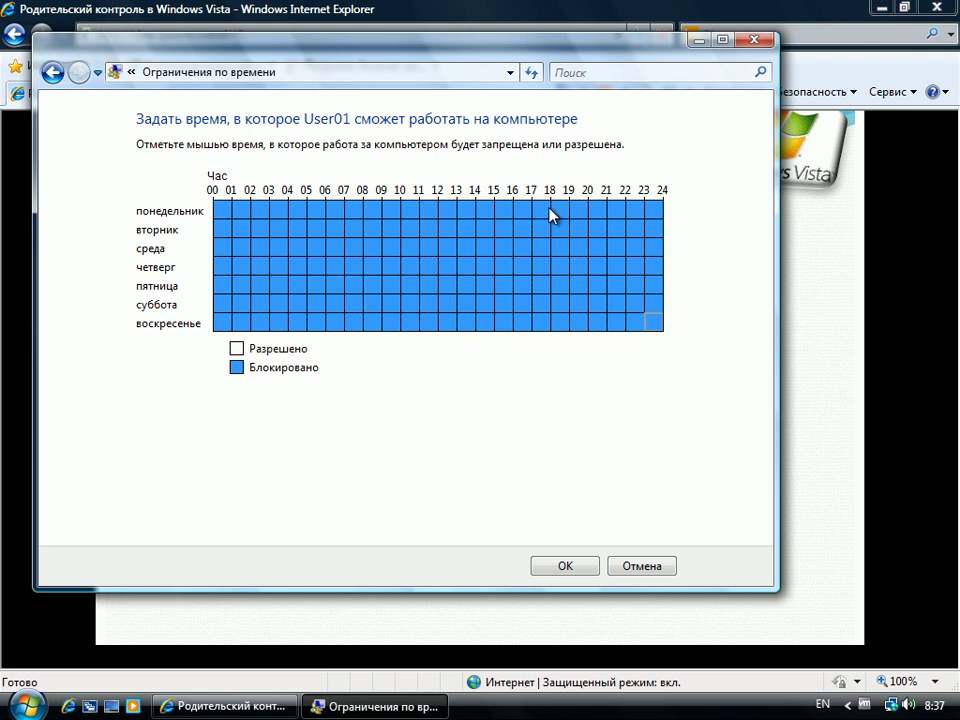
drag(555, 214, 596, 334)
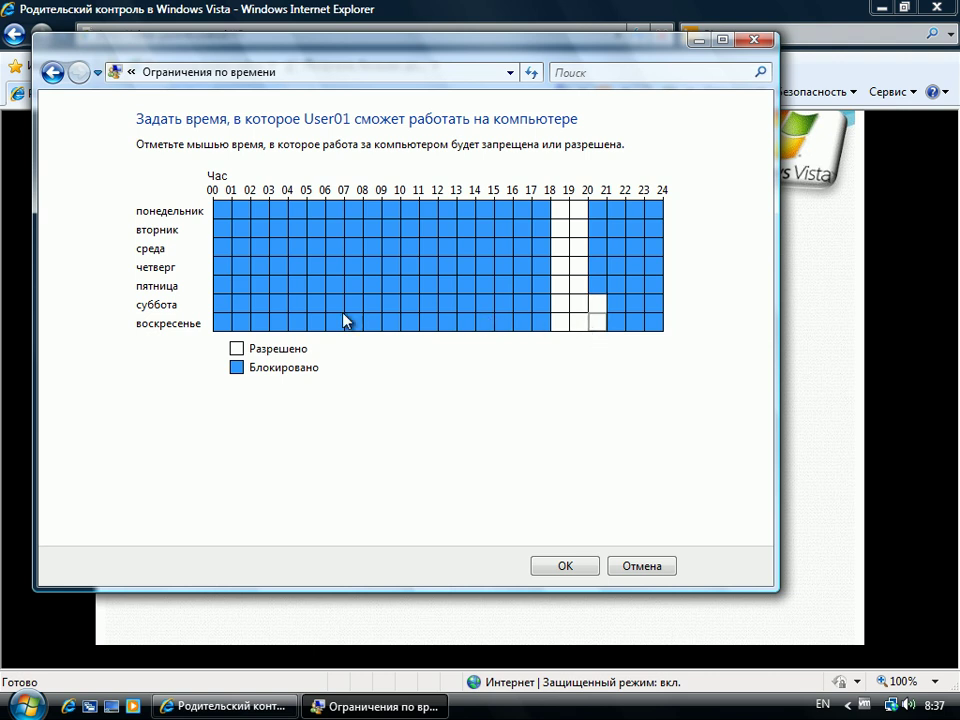
drag(368, 309, 431, 336)
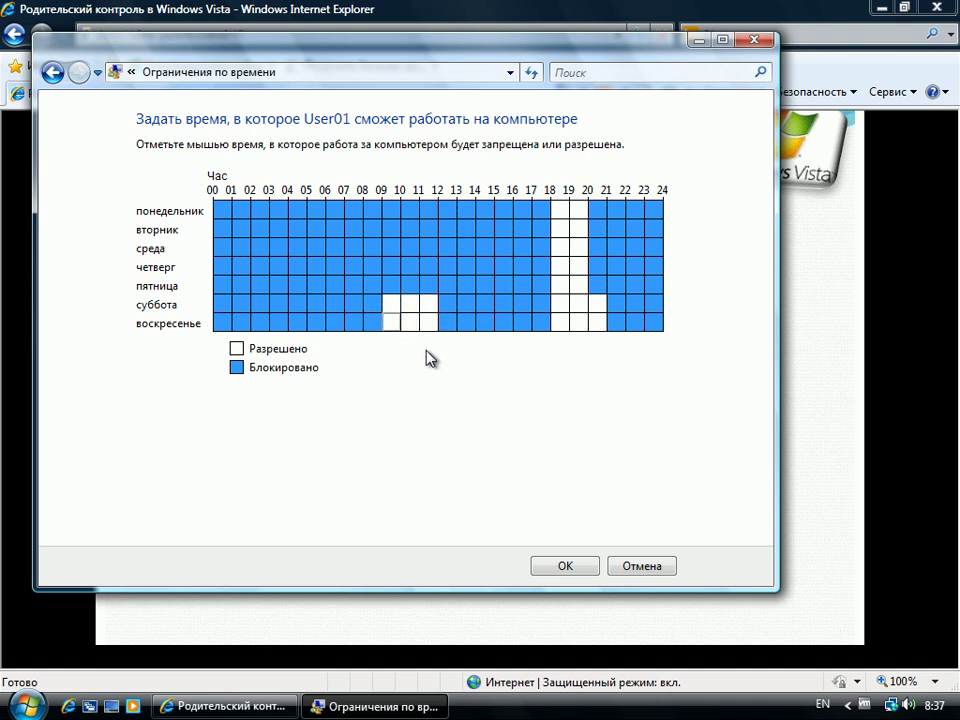
click(572, 573)
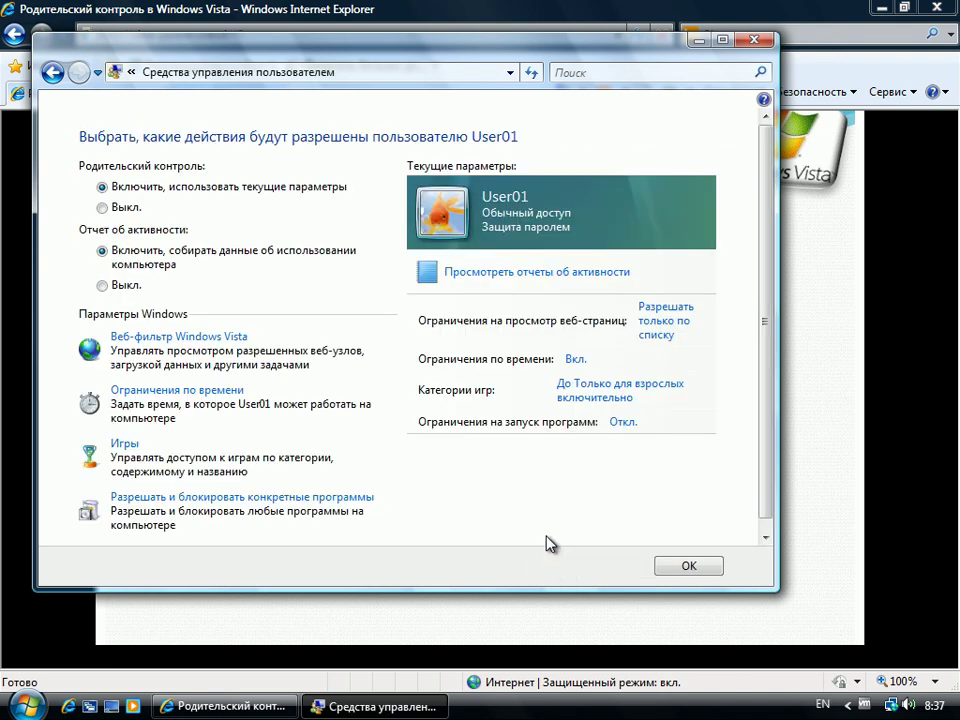
Step: Switch to Internet Explorer and advance the presentation to the slide listing the prohibited programs
click(815, 528)
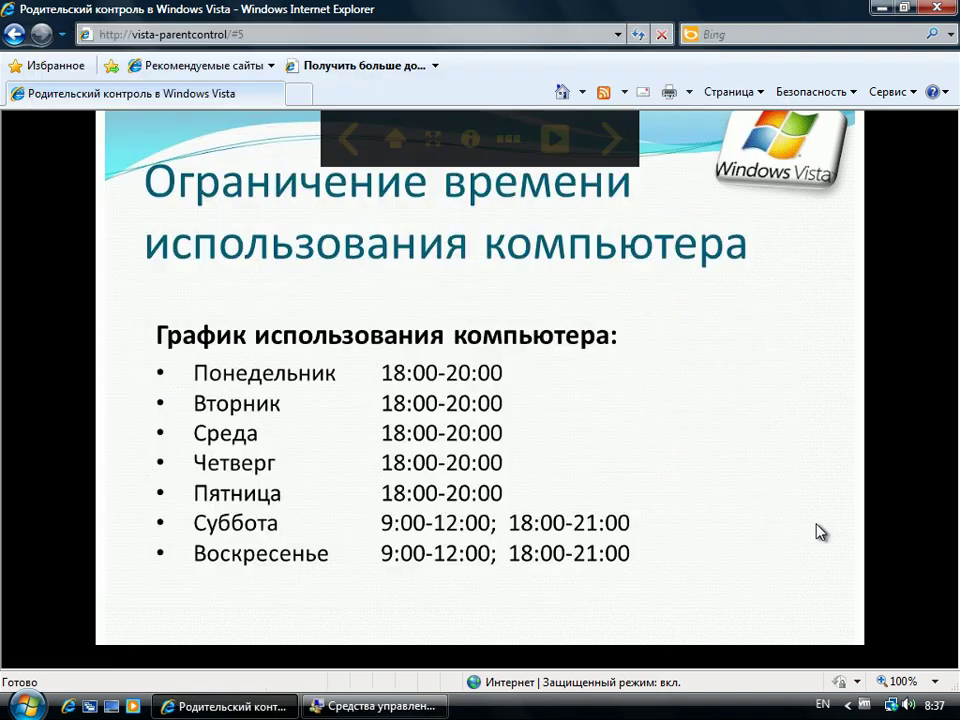
click(614, 145)
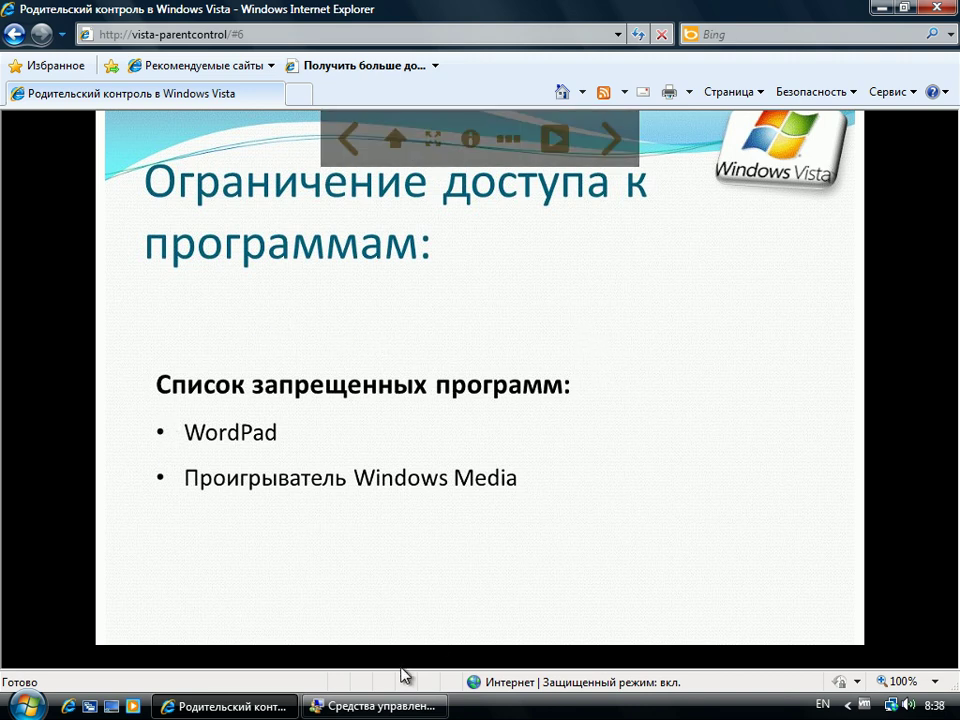
Step: Back in Parental Controls, set the application restrictions so User01 can run only the programs that are explicitly allowed
click(408, 698)
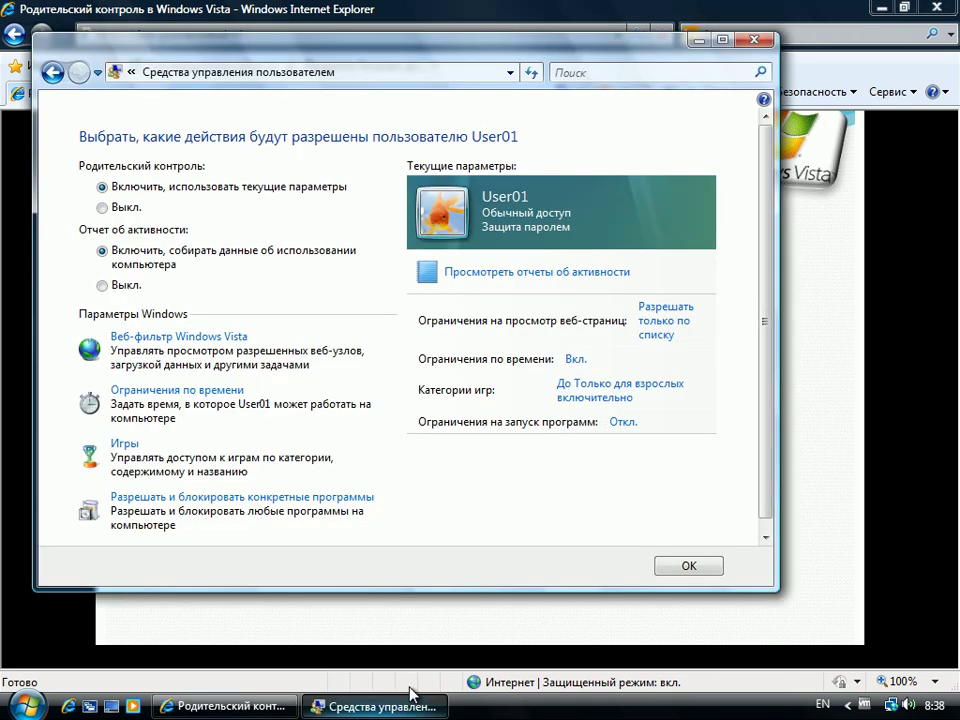
click(256, 500)
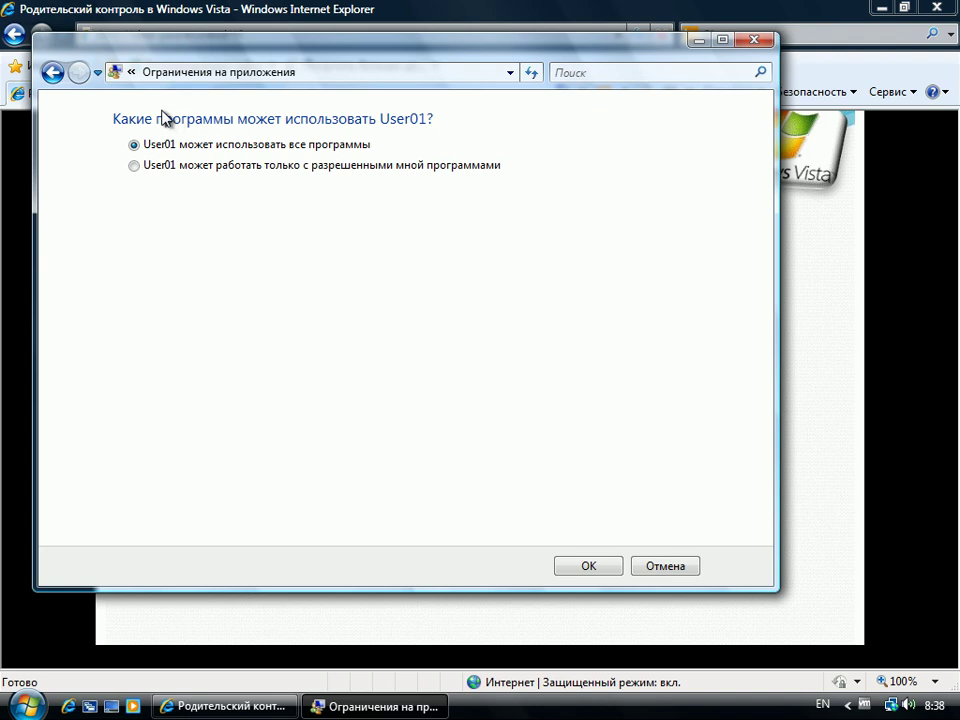
click(140, 170)
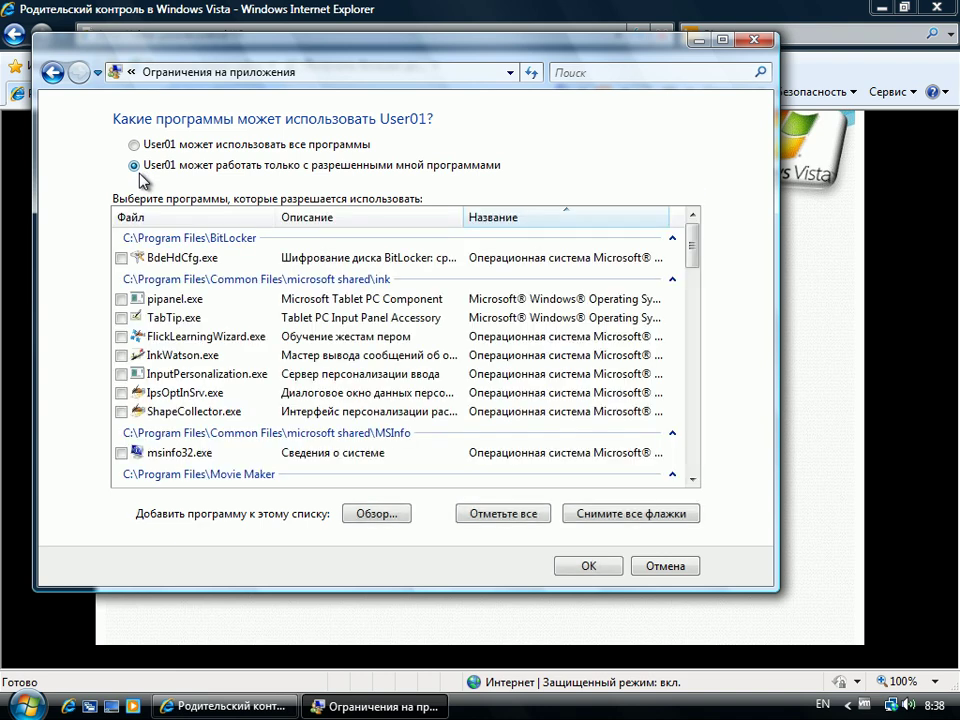
click(375, 511)
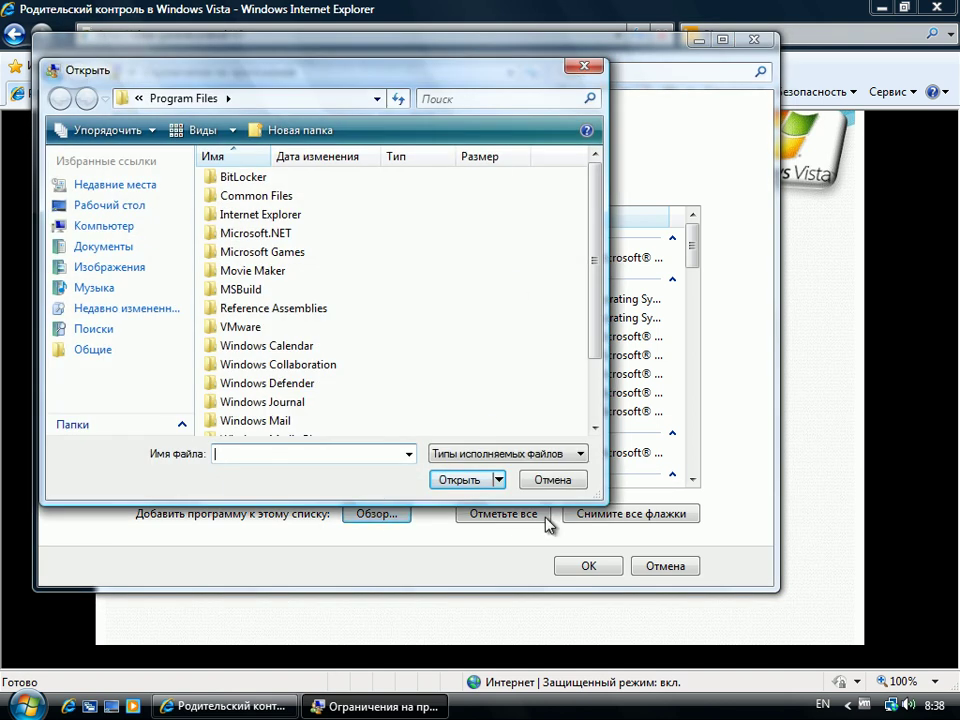
click(558, 482)
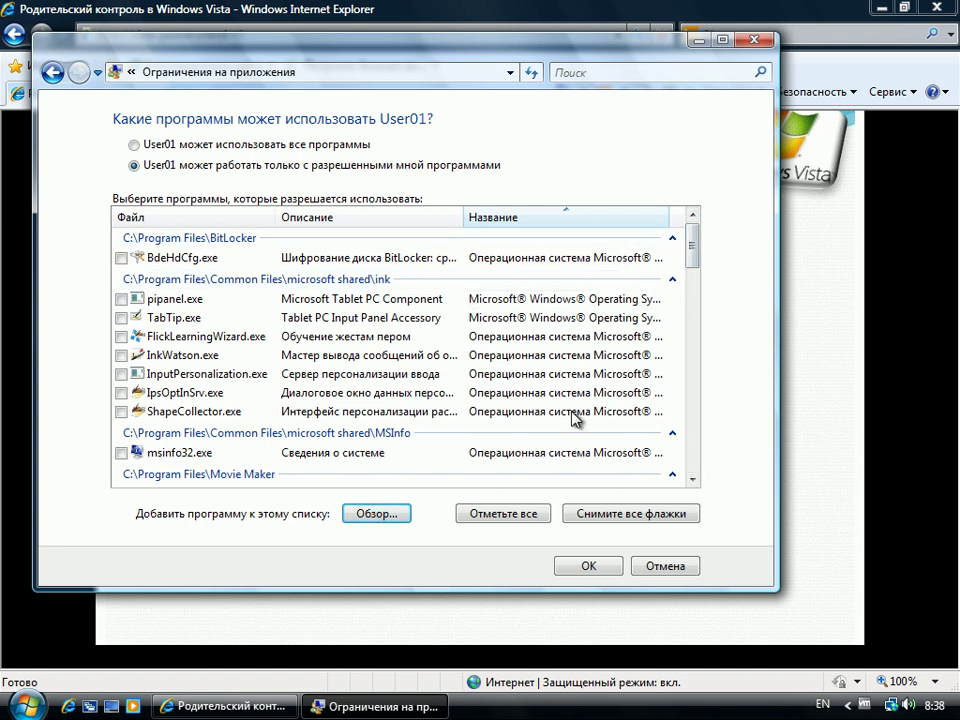
click(513, 515)
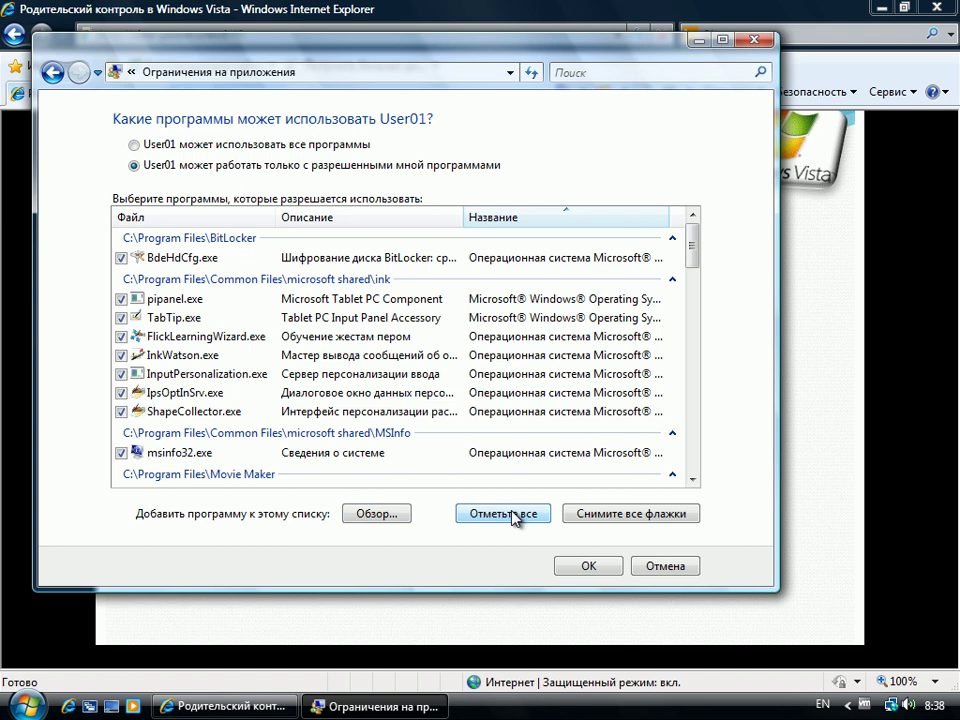
click(610, 520)
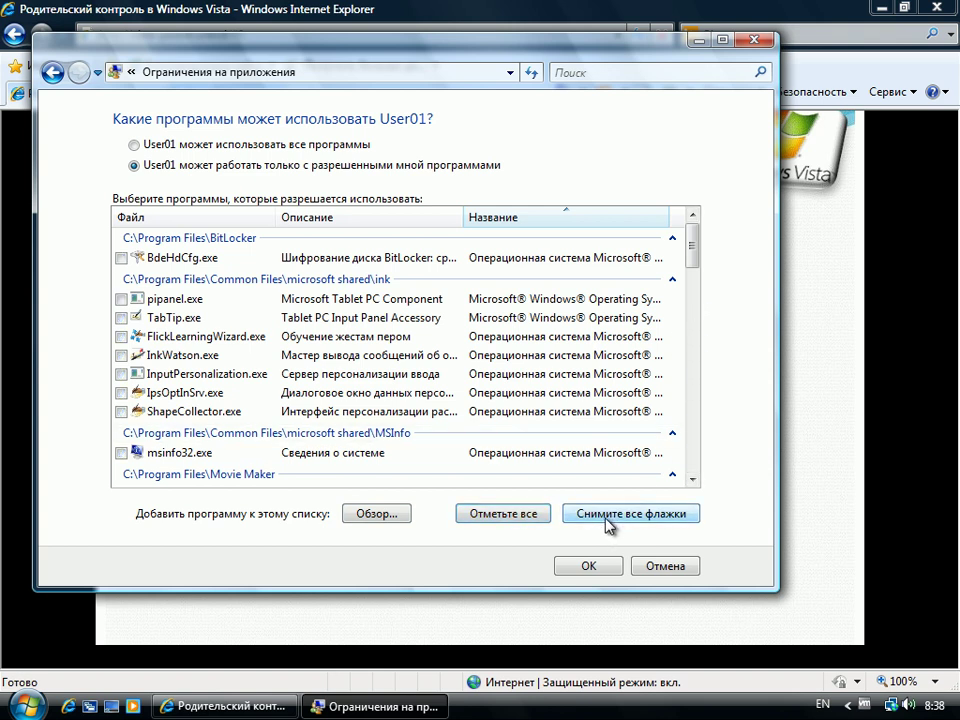
Step: Allow every listed program except wmplayer.exe and wordpad.exe, and save User01's application restrictions
click(514, 523)
drag(693, 250, 681, 349)
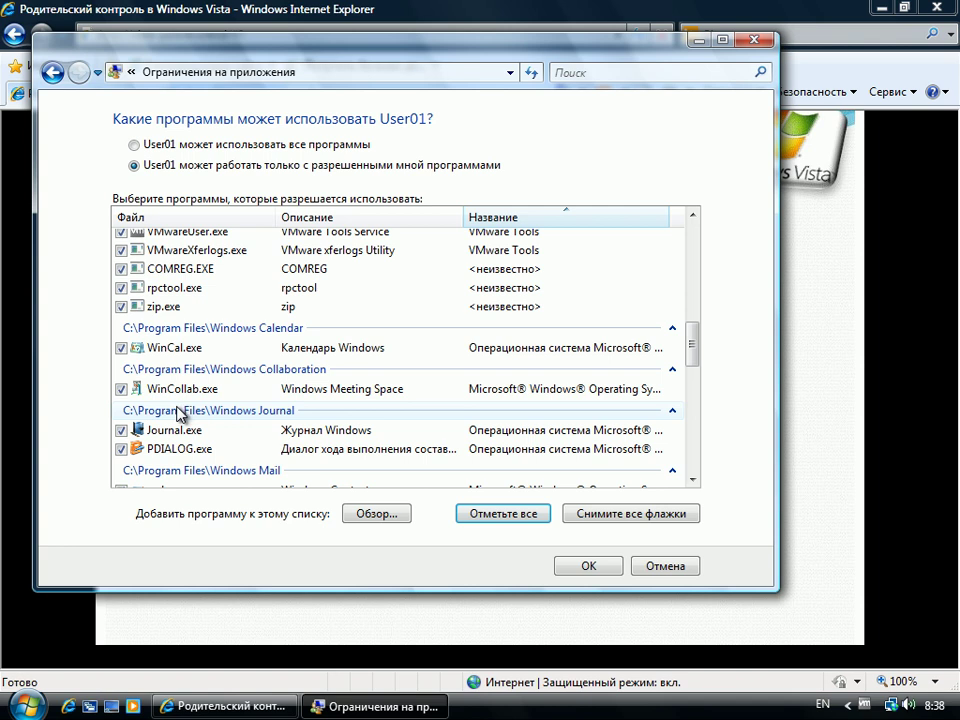
scroll(695, 368, down, 1)
scroll(694, 375, down, 3)
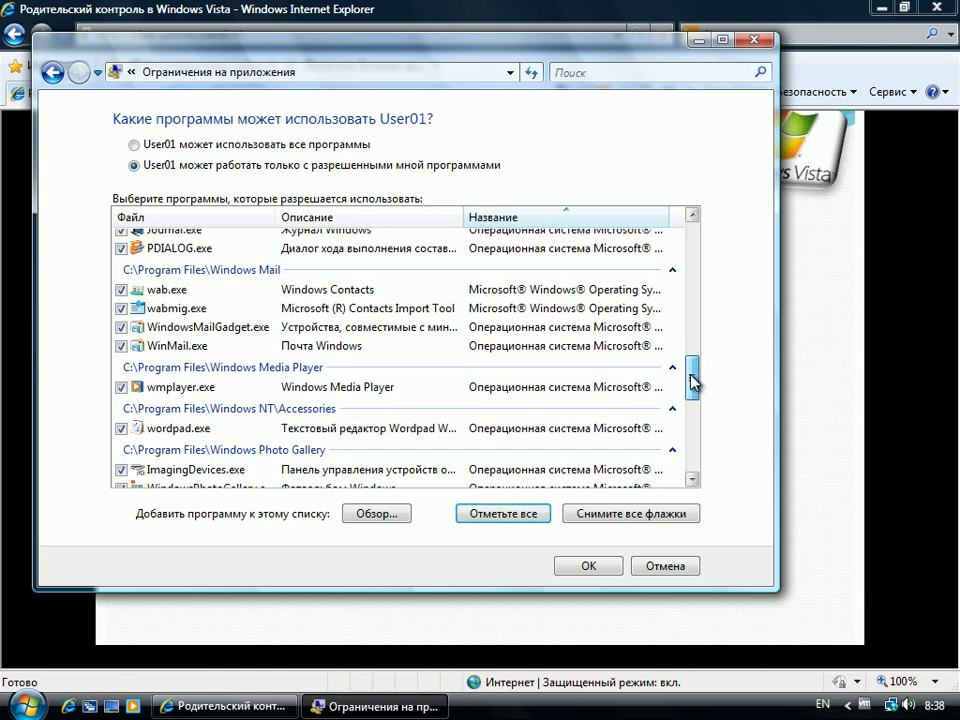
click(118, 388)
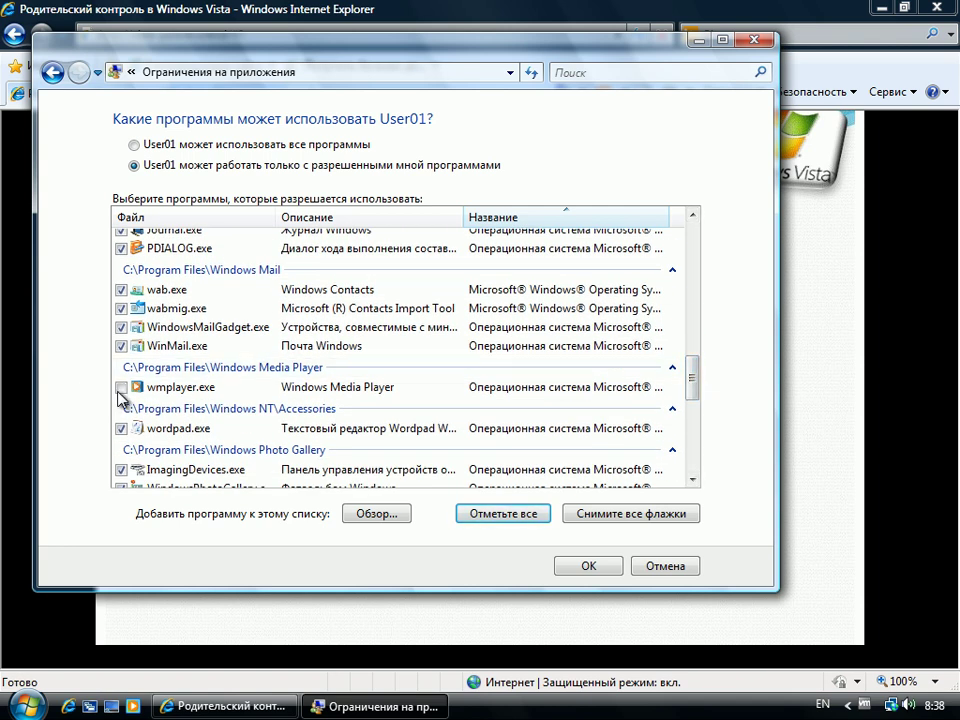
click(118, 430)
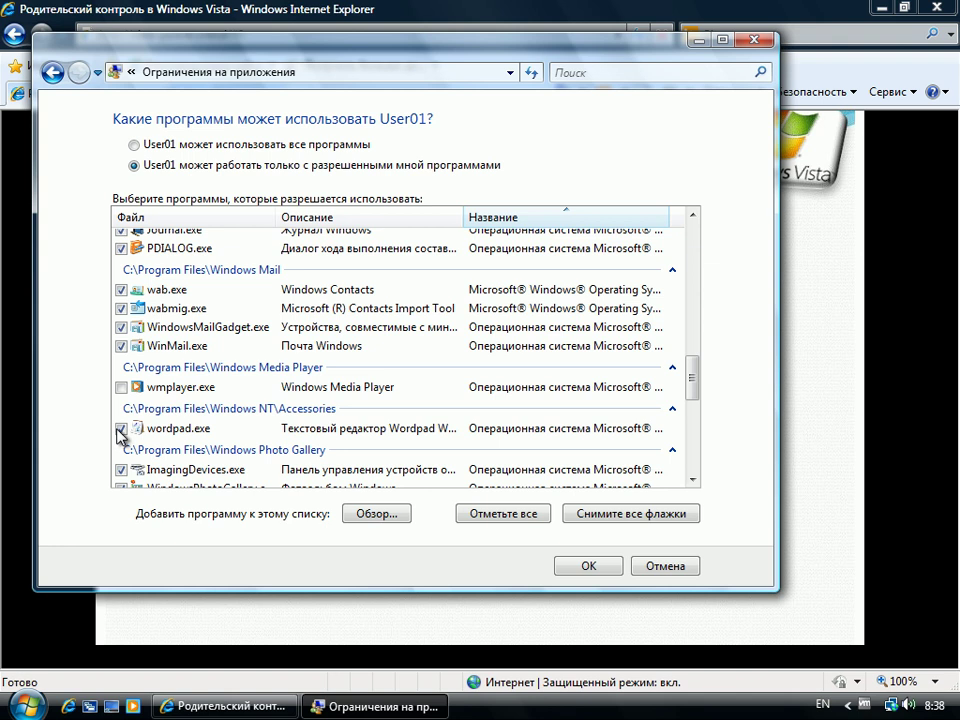
click(608, 566)
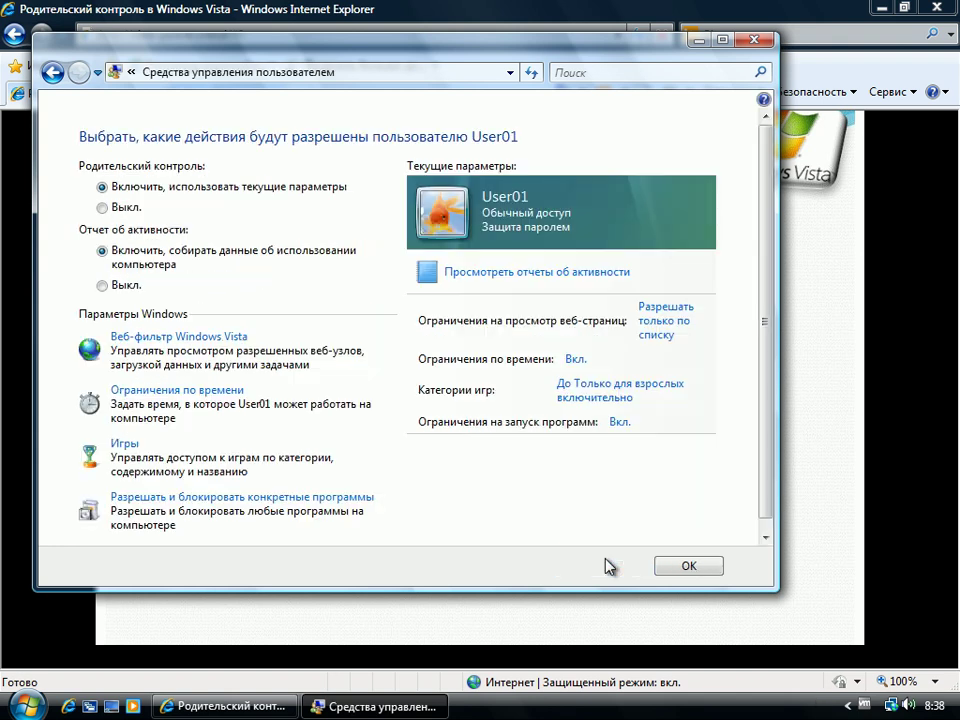
Step: Switch to Internet Explorer and advance the presentation to the slide about restricting access to games
click(814, 446)
click(622, 146)
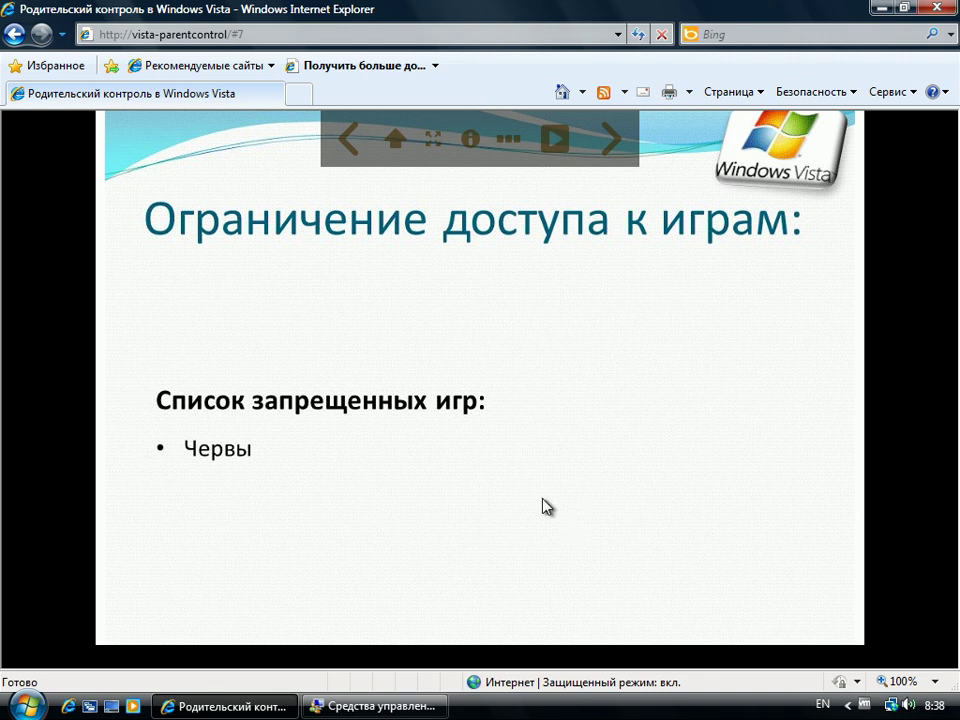
Step: Back in Parental Controls, keep games allowed for User01 and set the highest permitted game category to "Старше 10 лет"
click(375, 704)
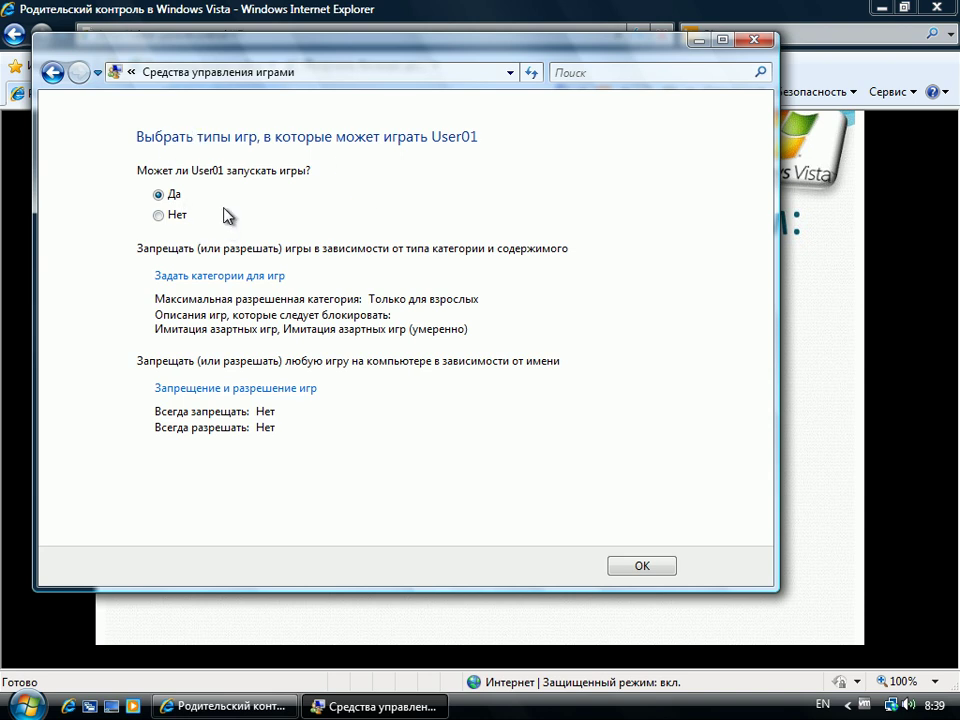
click(180, 215)
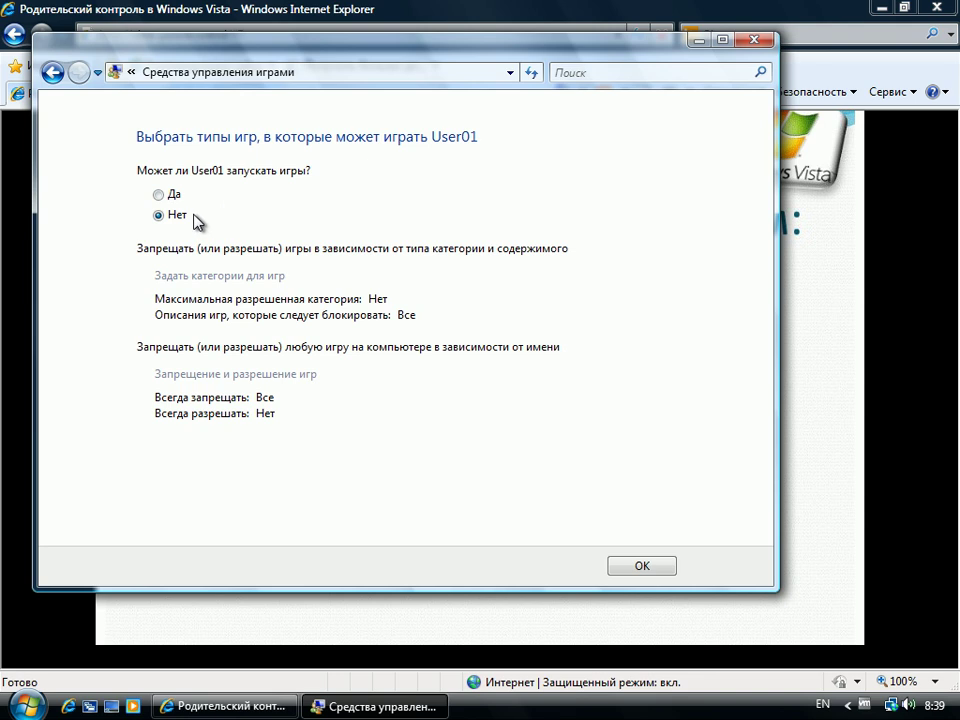
click(157, 194)
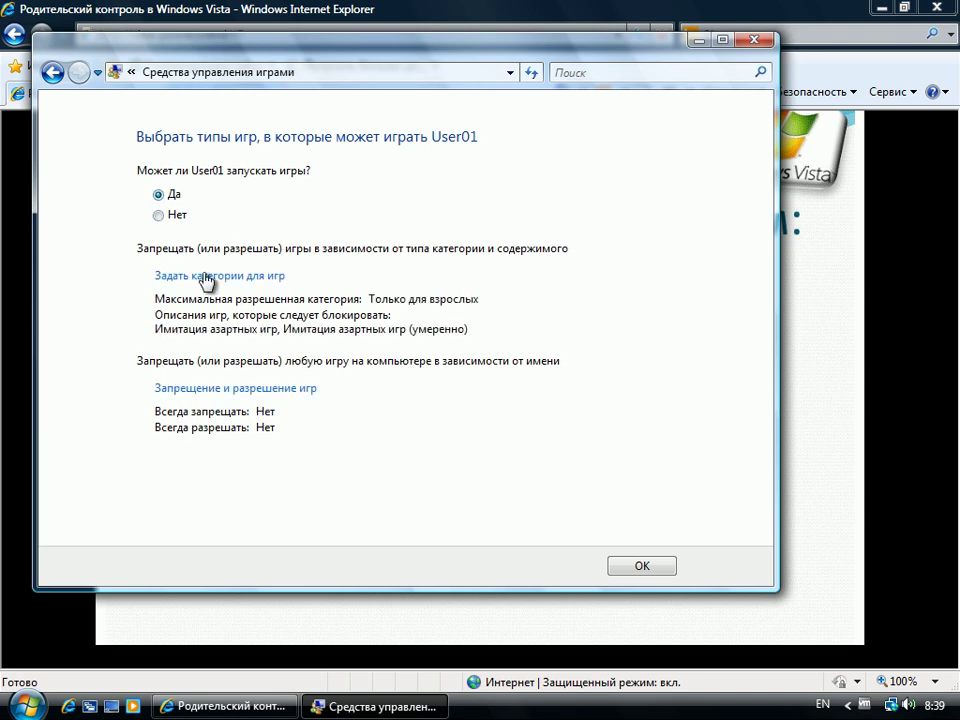
click(205, 278)
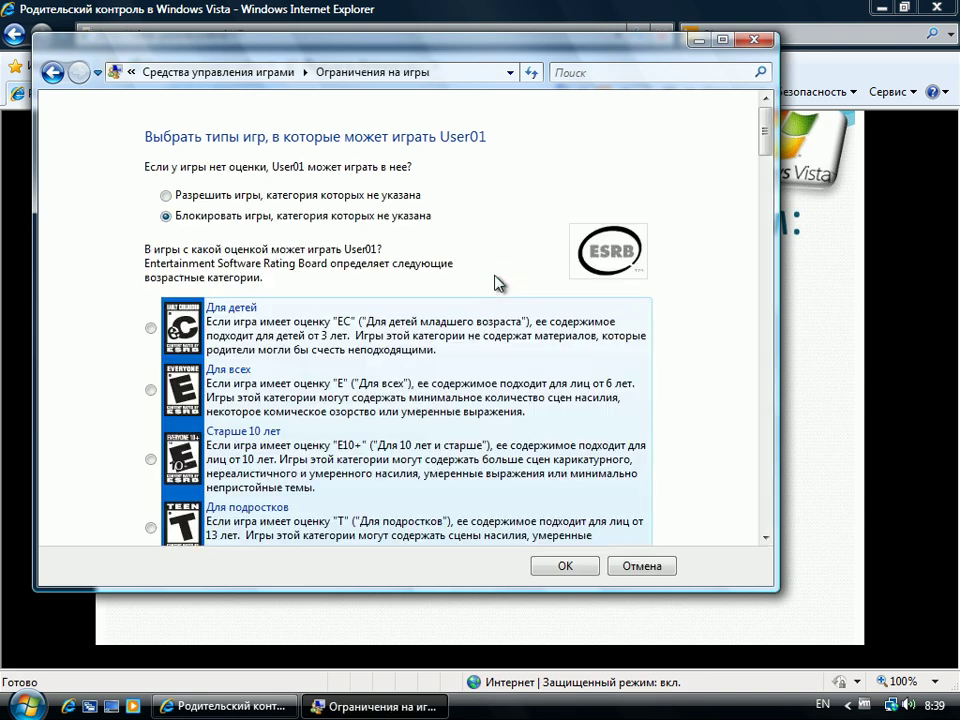
mouse_move(764, 128)
mouse_down()
mouse_move(766, 160)
mouse_move(765, 152)
mouse_up()
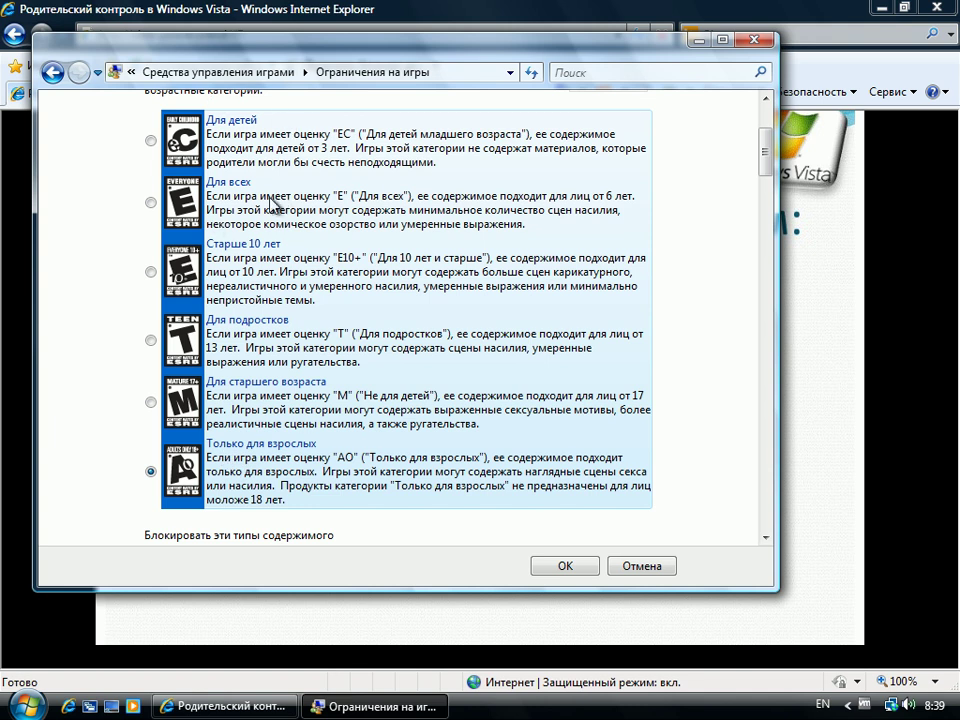
click(151, 202)
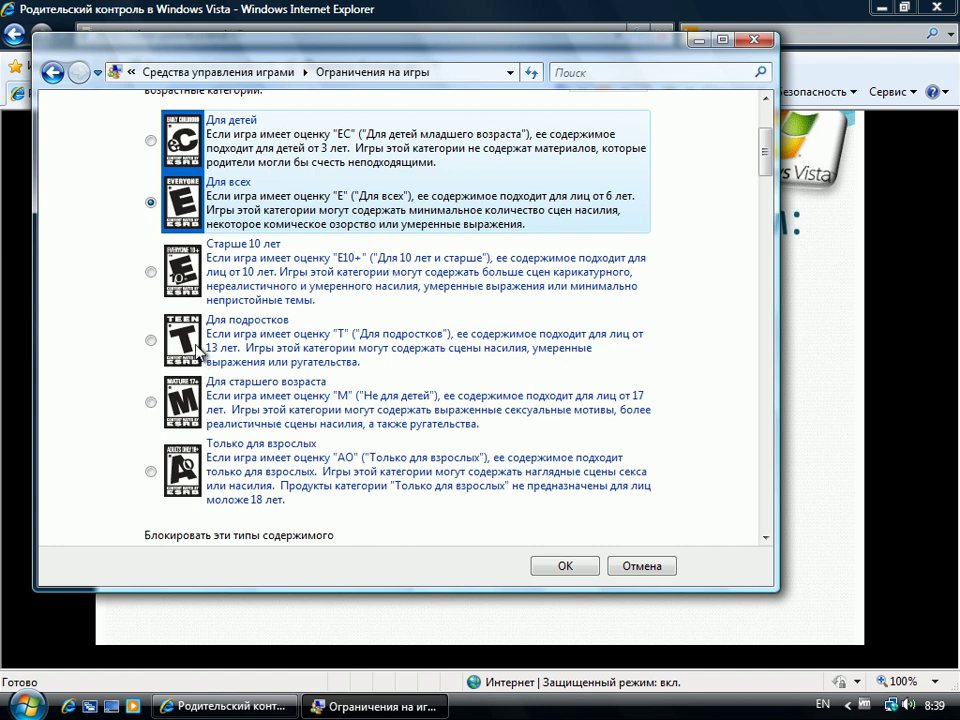
click(151, 272)
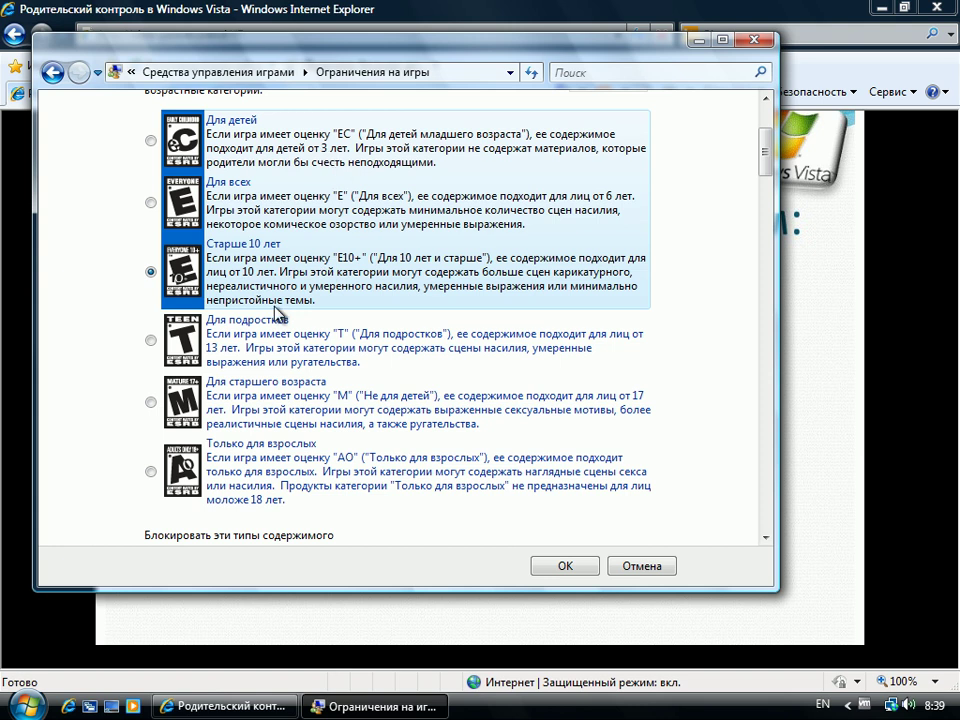
Step: Review the content types that can be blocked in games, leave their selection as is, and save User01's game category settings
drag(768, 148, 724, 174)
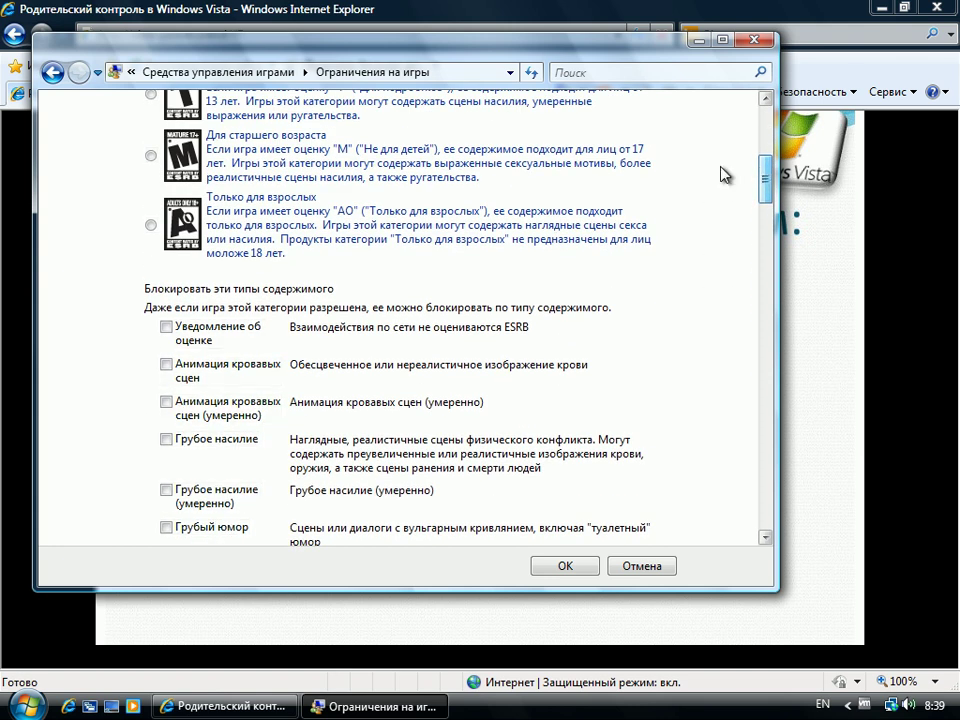
scroll(157, 270, down, 3)
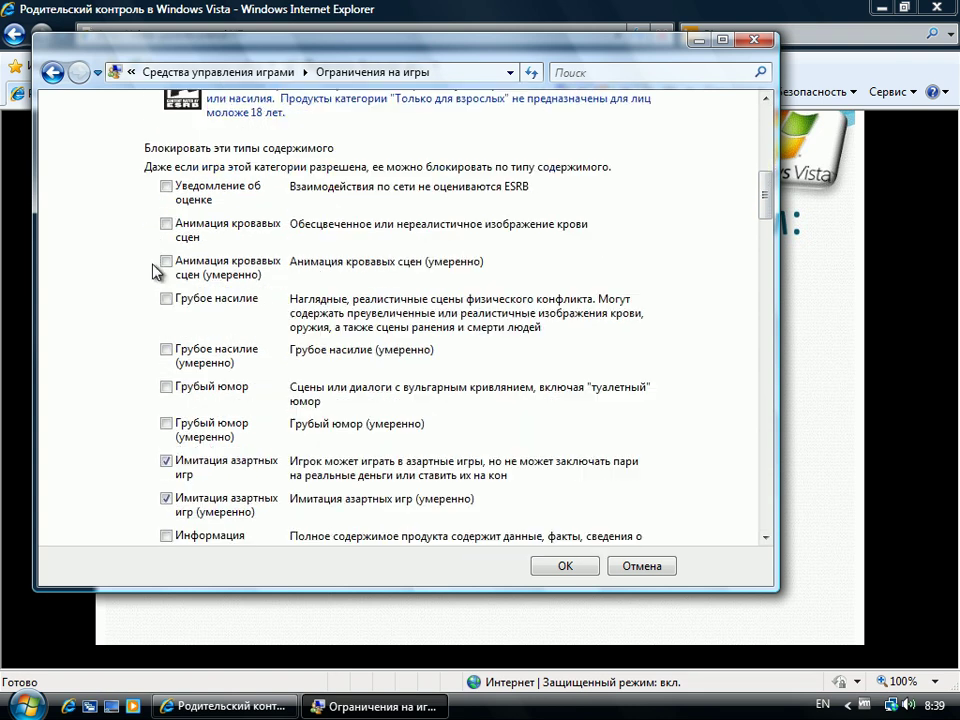
scroll(175, 265, down, 1)
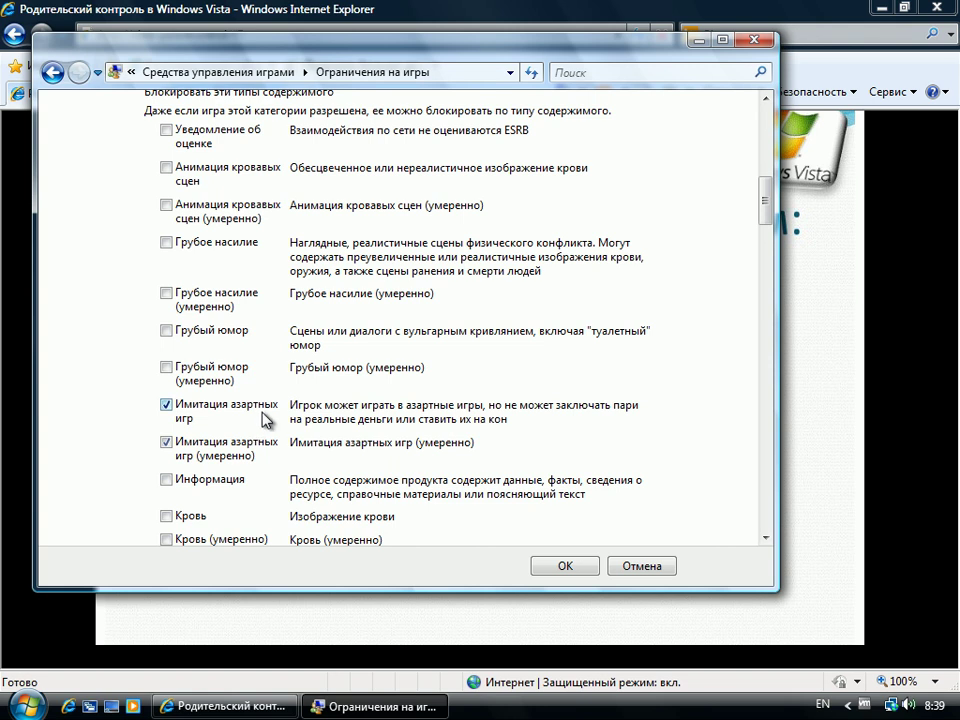
scroll(275, 320, down, 3)
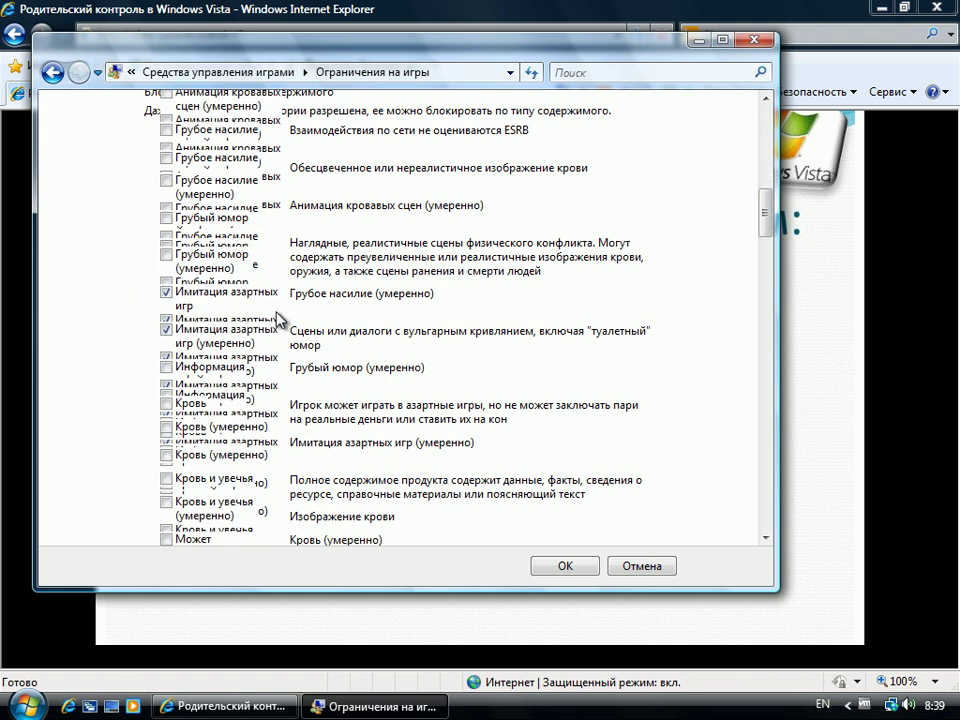
scroll(311, 396, down, 2)
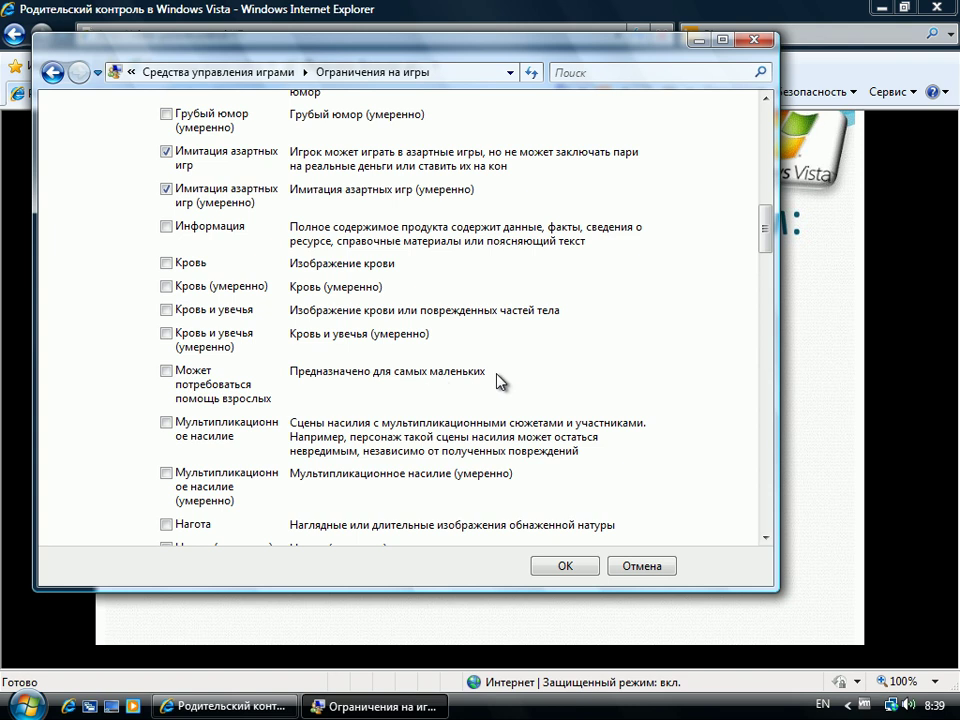
scroll(500, 379, down, 3)
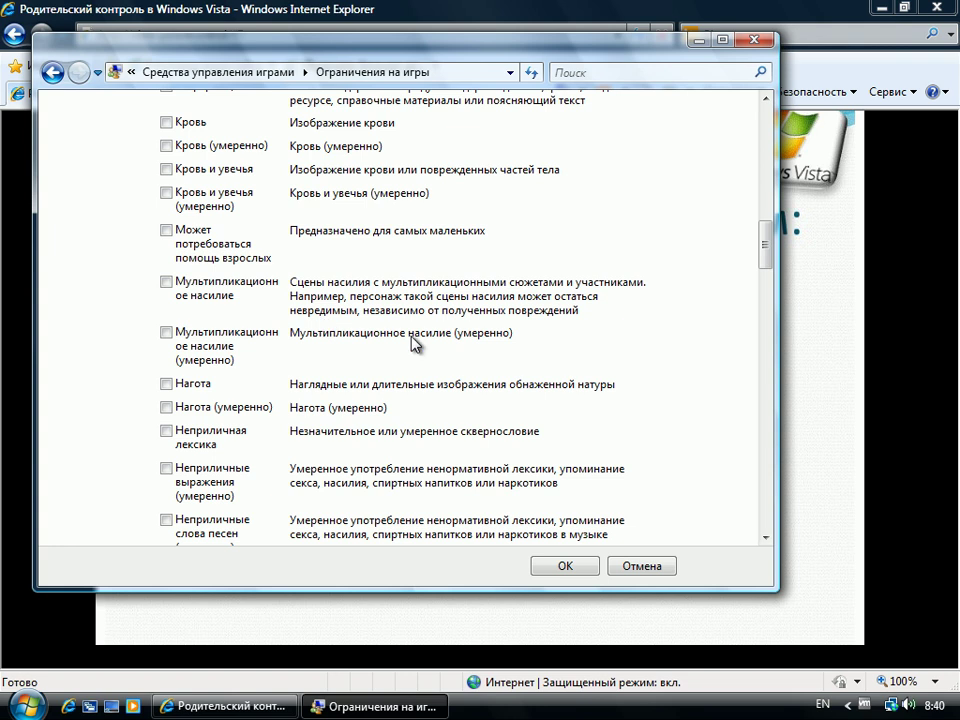
scroll(506, 369, down, 9)
scroll(497, 370, down, 1)
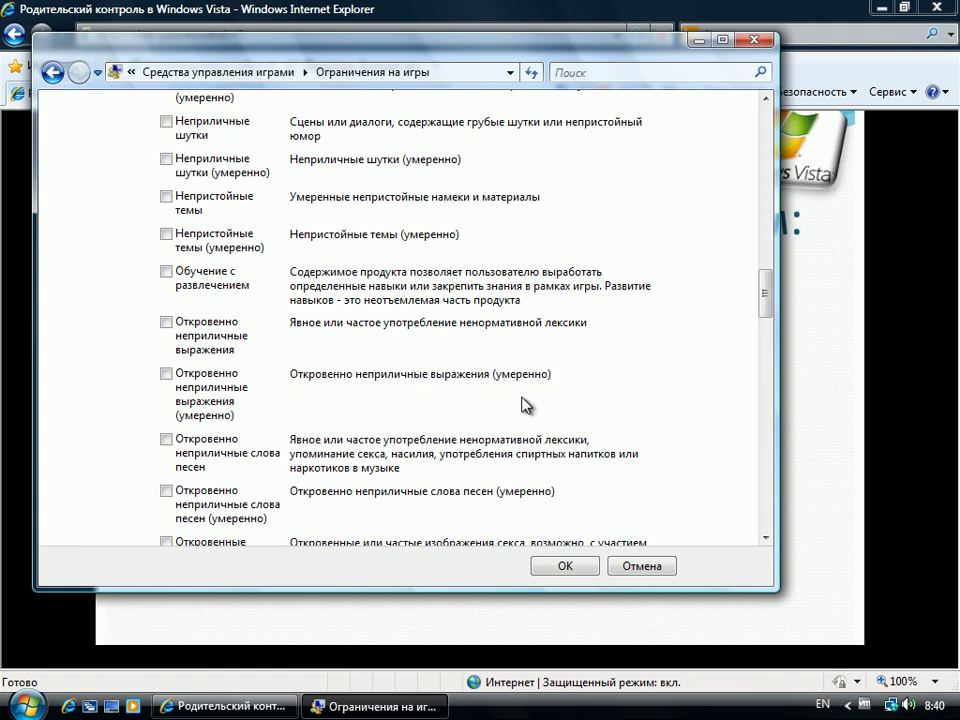
click(577, 567)
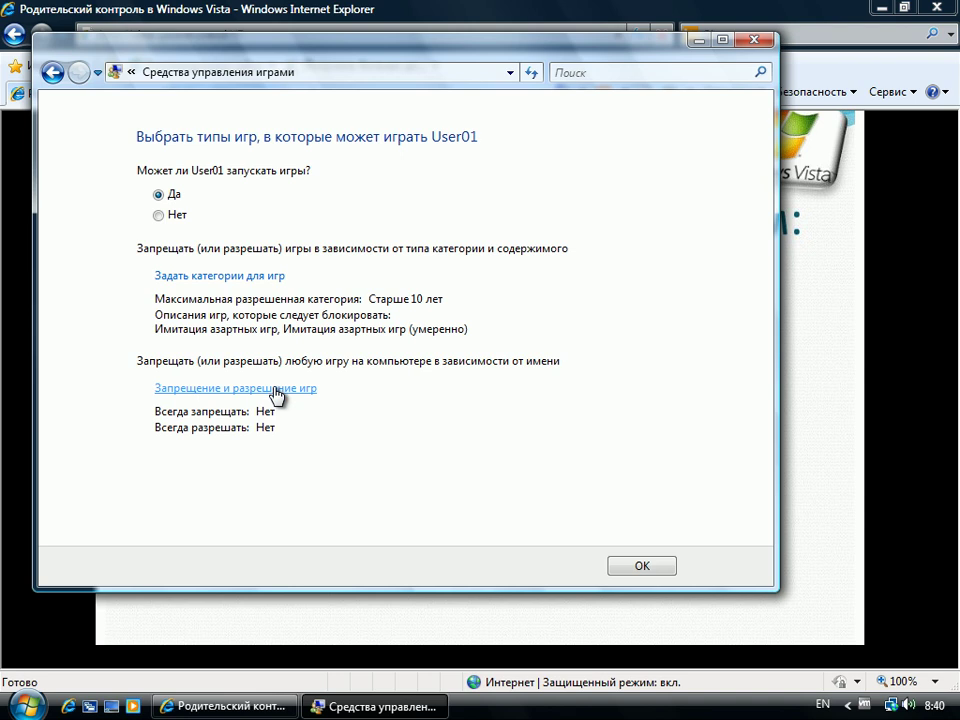
Step: In the restrictions for individual games, always allow Инкбол and always block Червы, then save User01's game and parental control settings
click(277, 393)
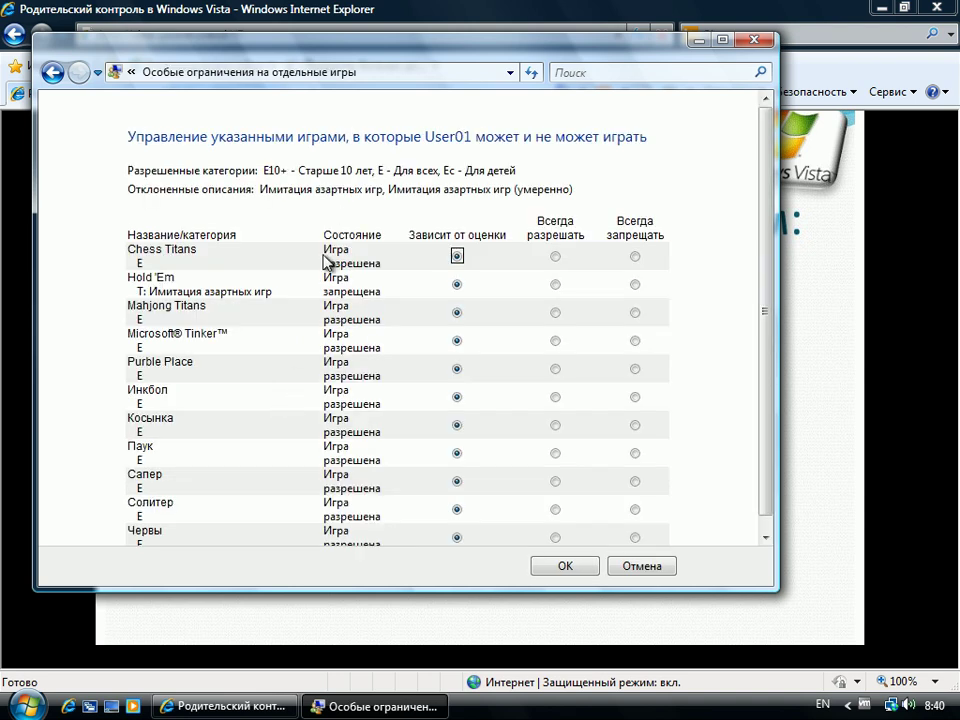
scroll(403, 272, down, 1)
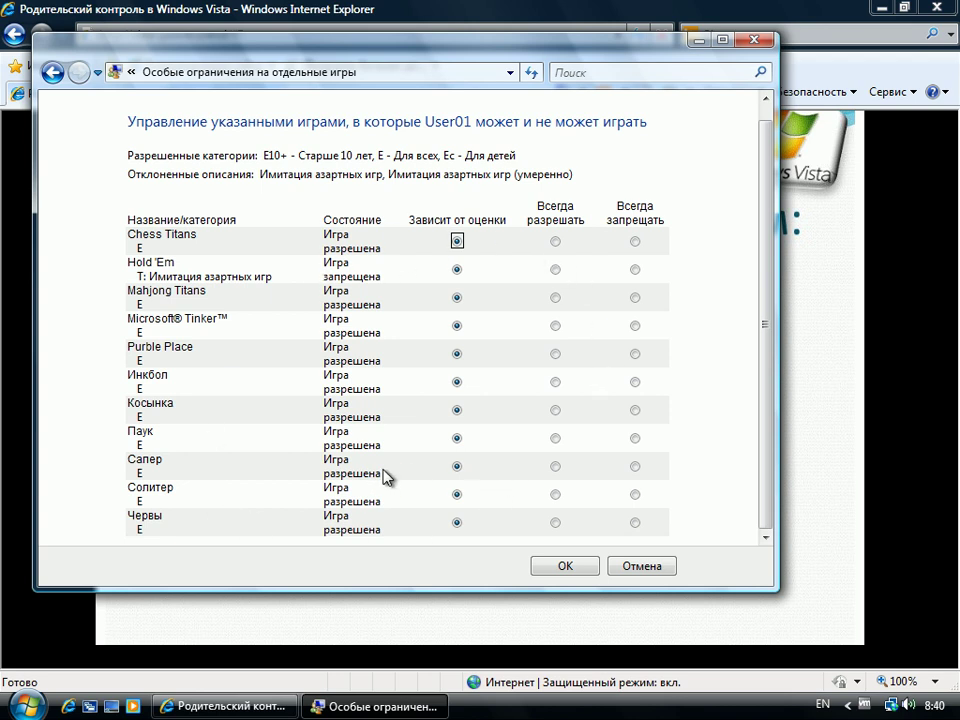
click(555, 381)
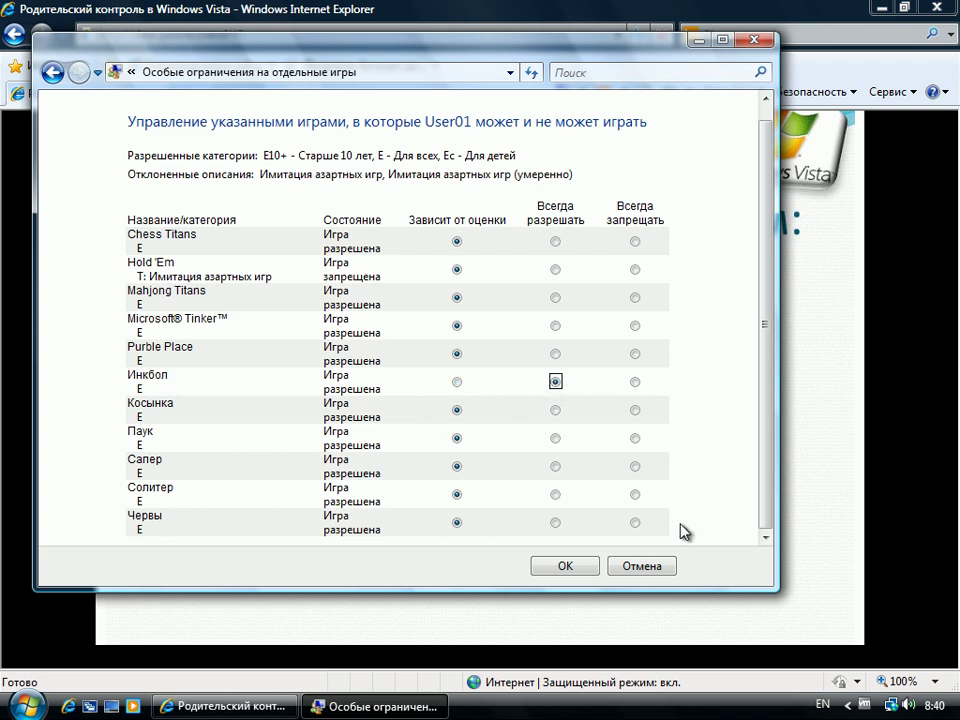
click(635, 522)
click(570, 569)
click(645, 567)
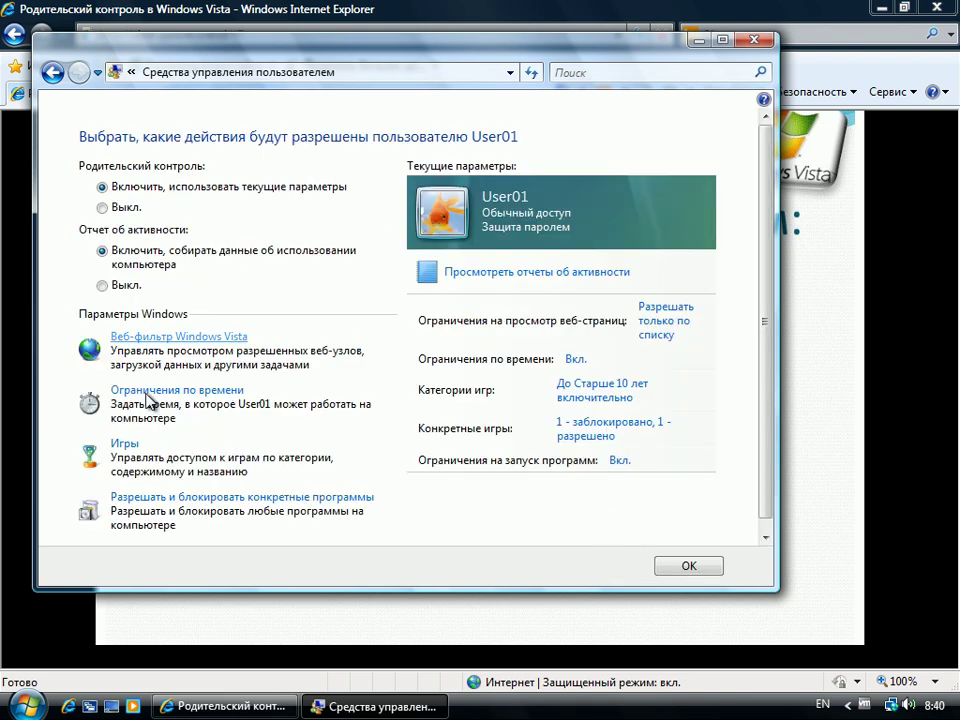
click(702, 568)
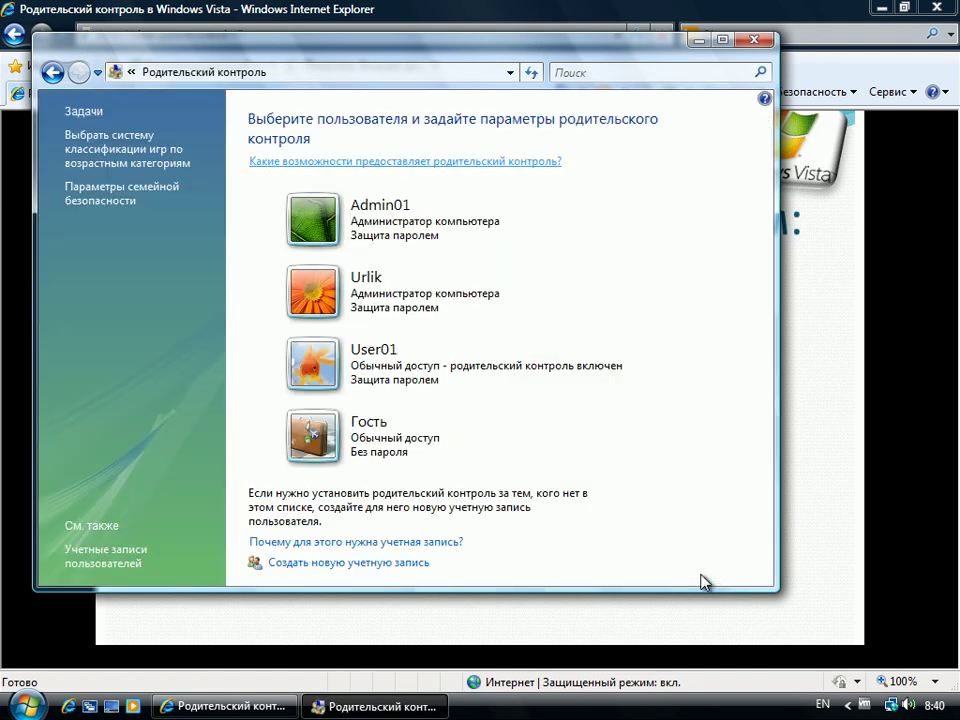
Step: Switch user and try to log in as User01 with the account password
click(829, 578)
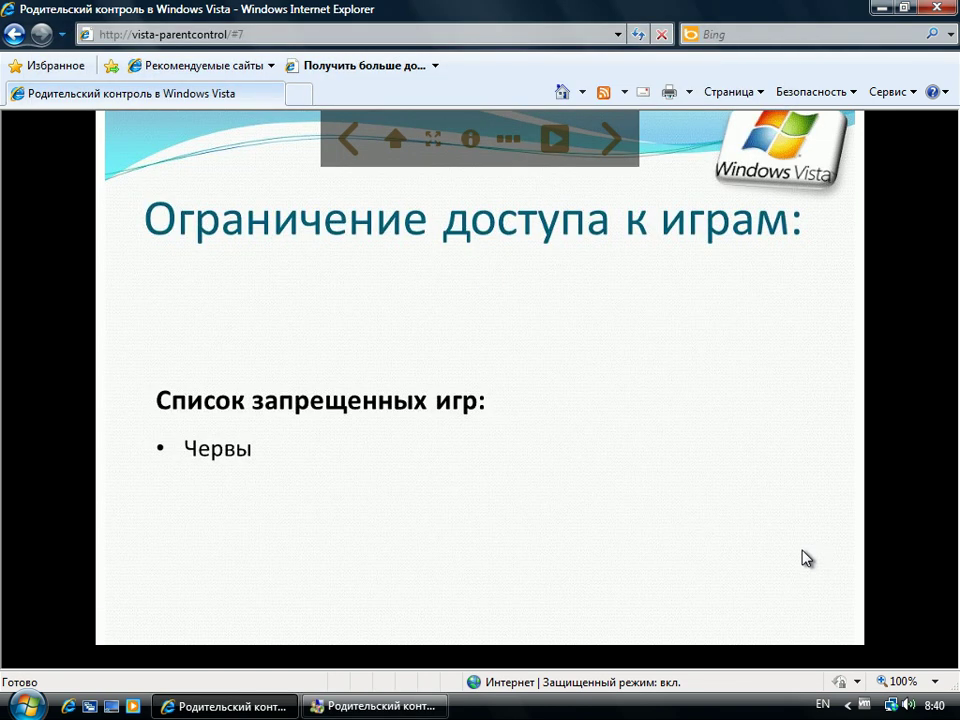
click(30, 705)
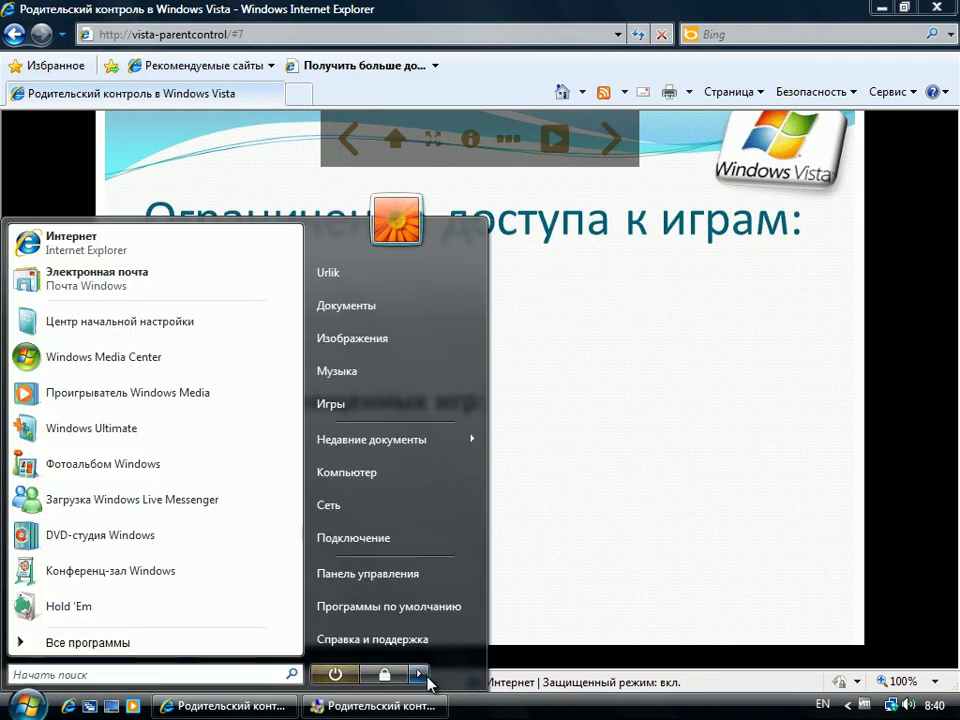
click(418, 675)
click(548, 560)
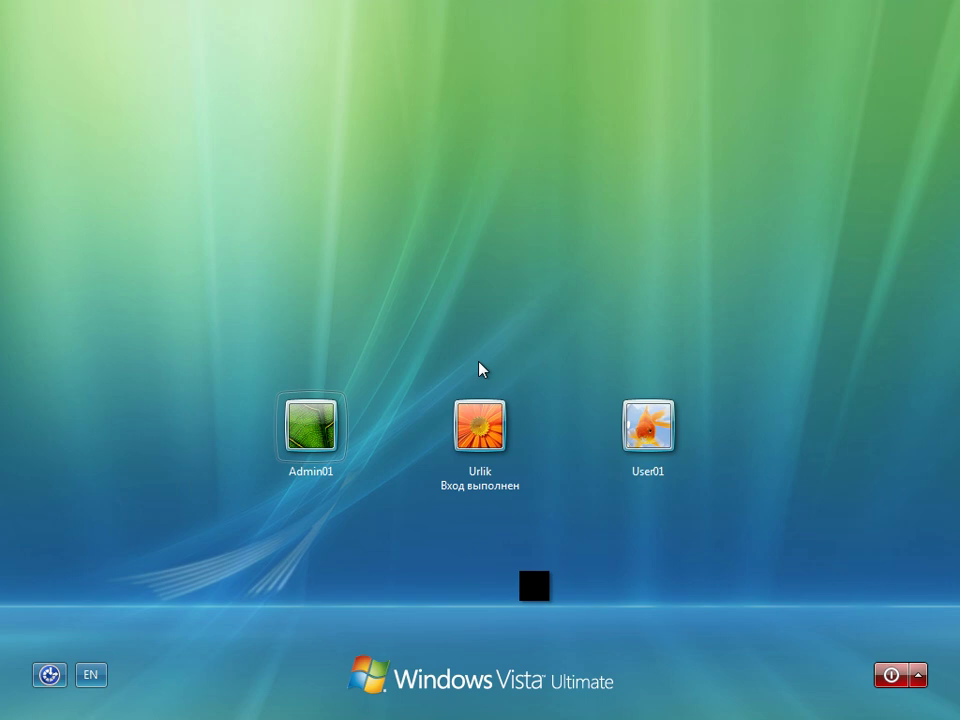
click(652, 418)
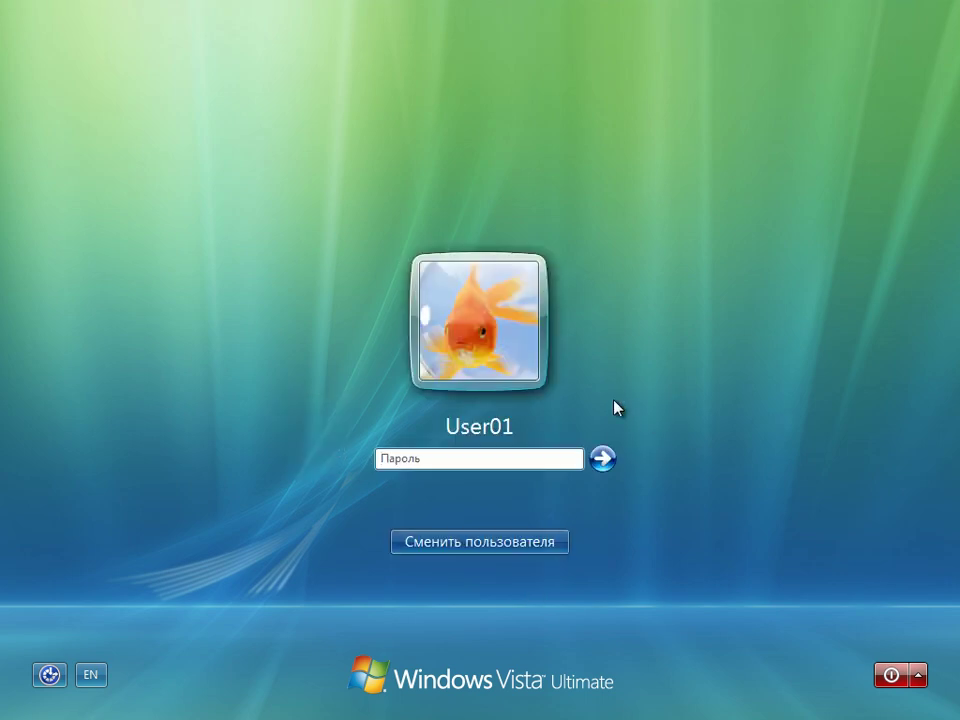
text(••)
key(Return)
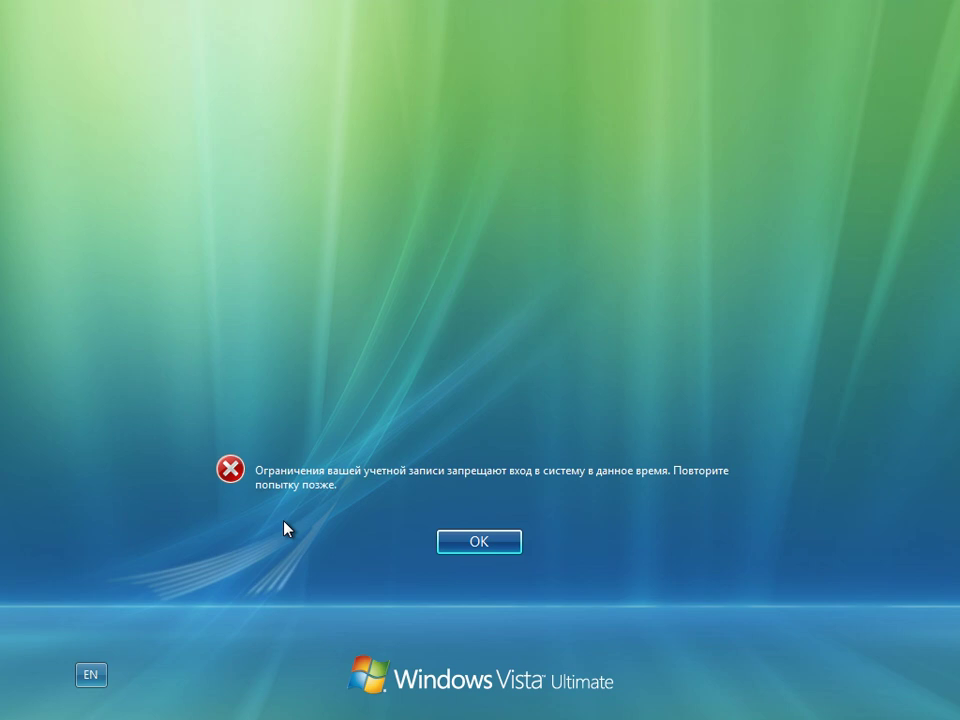
Step: Return to the account selection and log back in to the already signed-in administrator account with its password
click(461, 544)
click(527, 546)
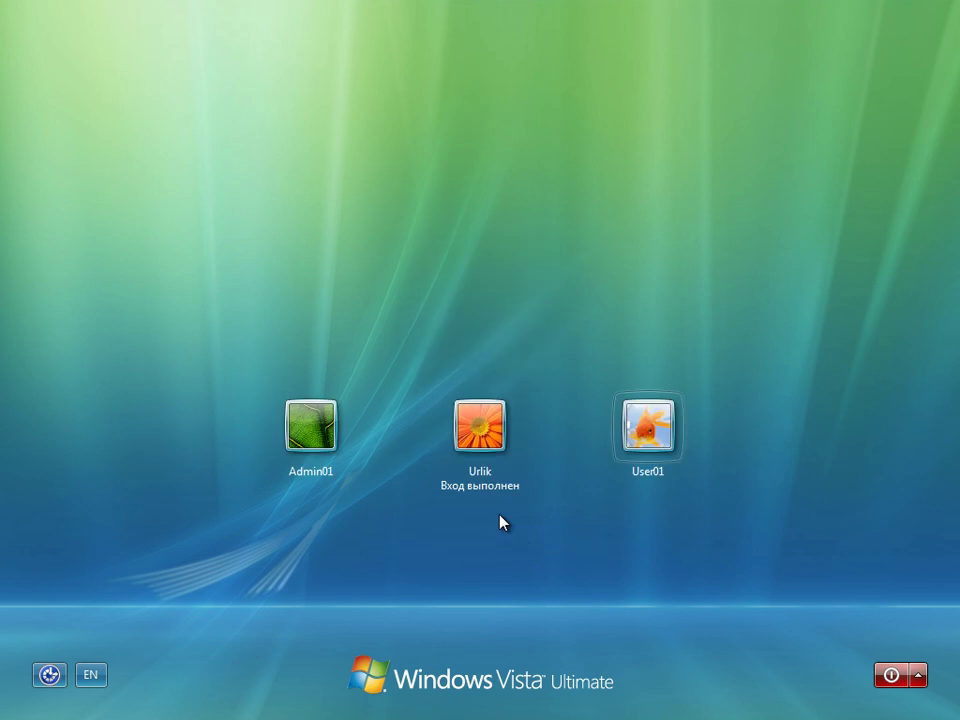
click(485, 432)
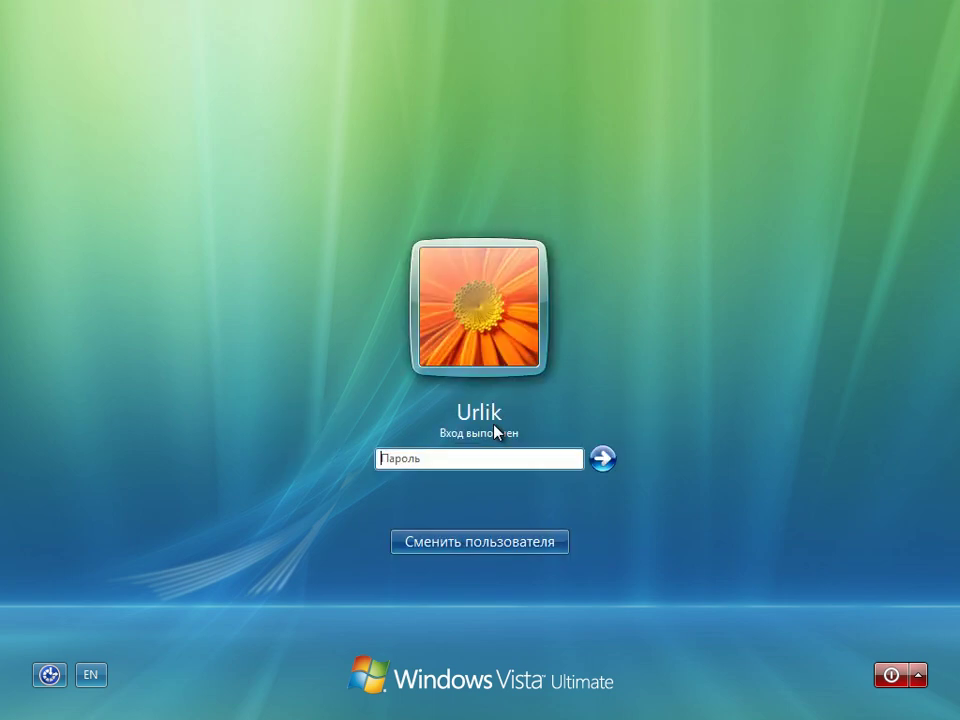
text(•••)
key(Return)
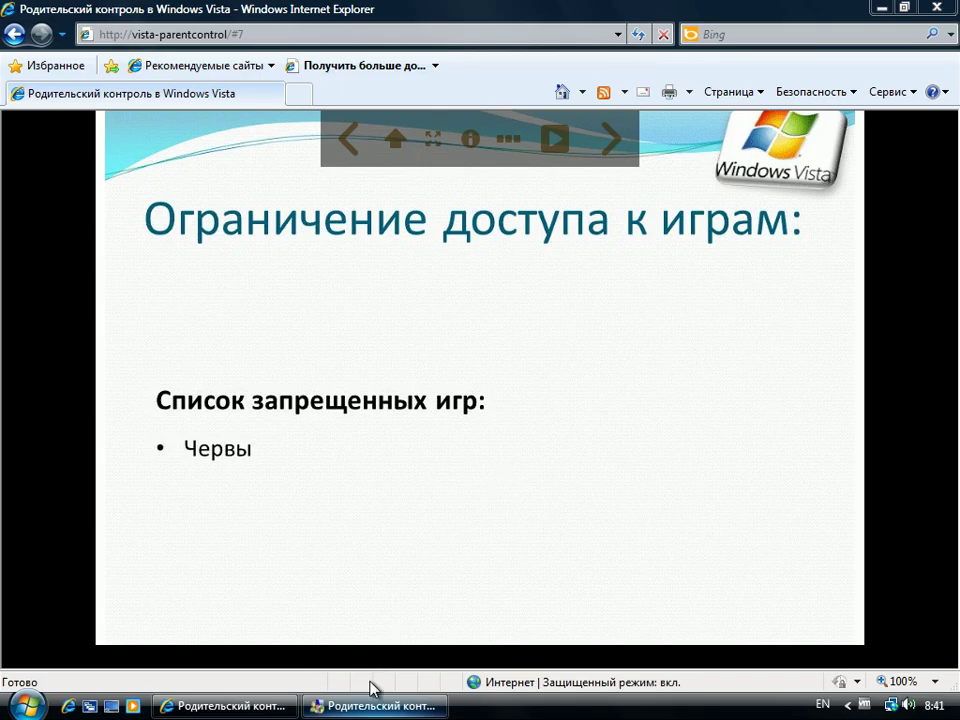
Step: In Parental Controls, allow User01 to use the computer on Monday from 08 to 10 and save the time restrictions
click(372, 705)
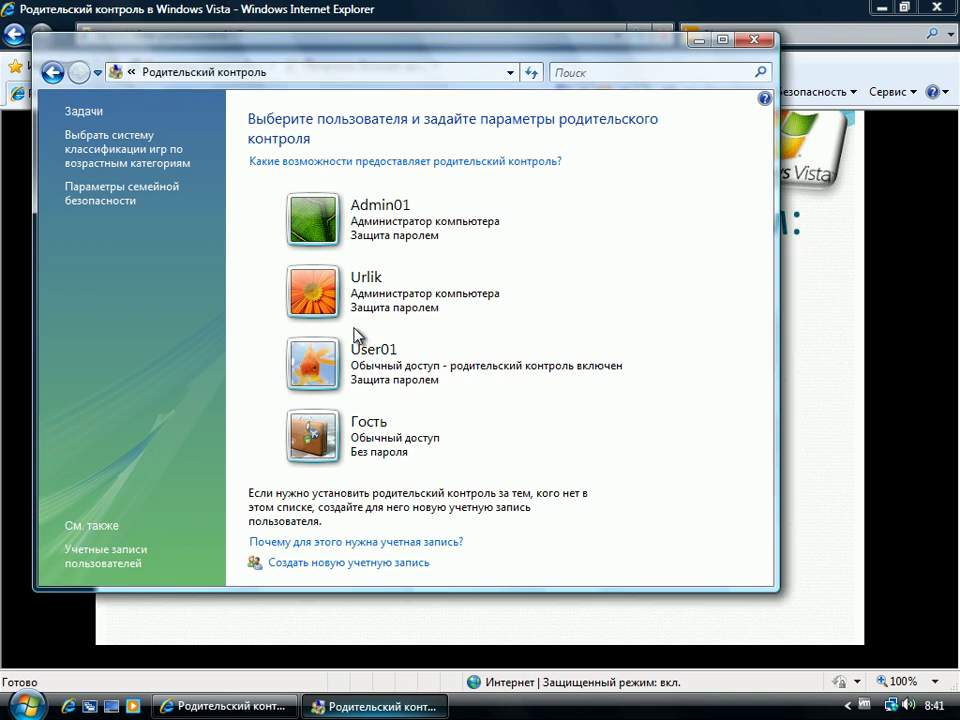
click(386, 362)
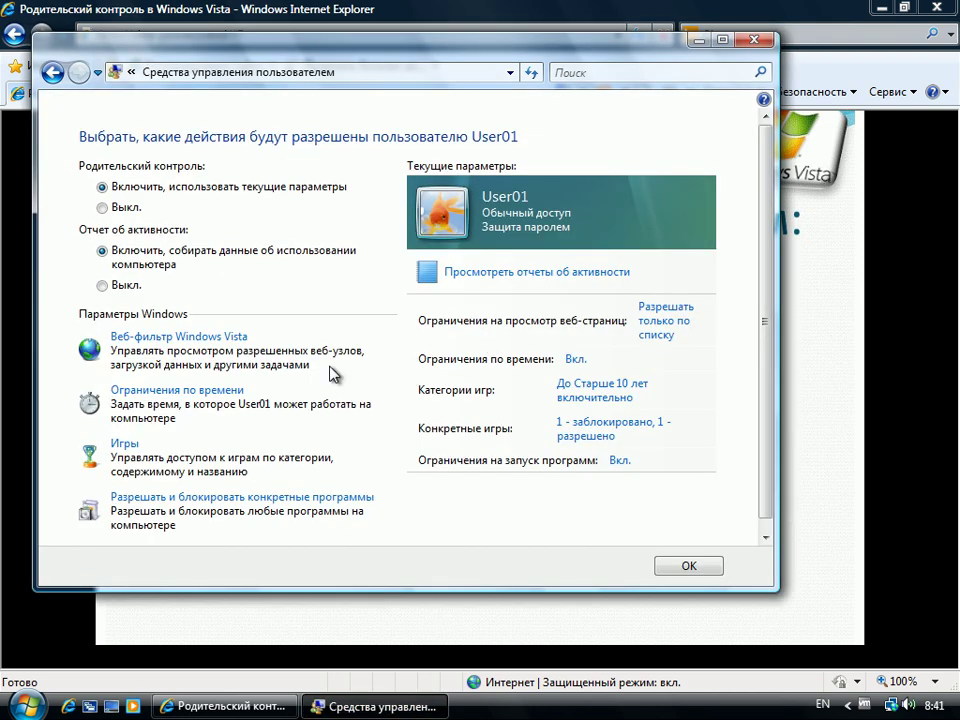
click(184, 397)
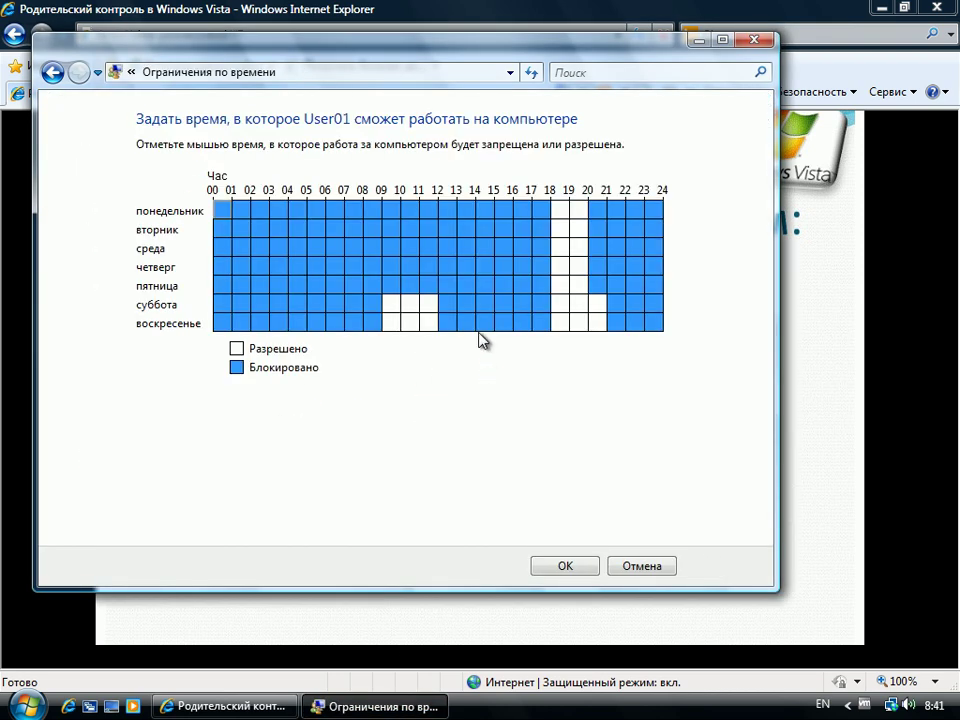
drag(395, 215, 377, 208)
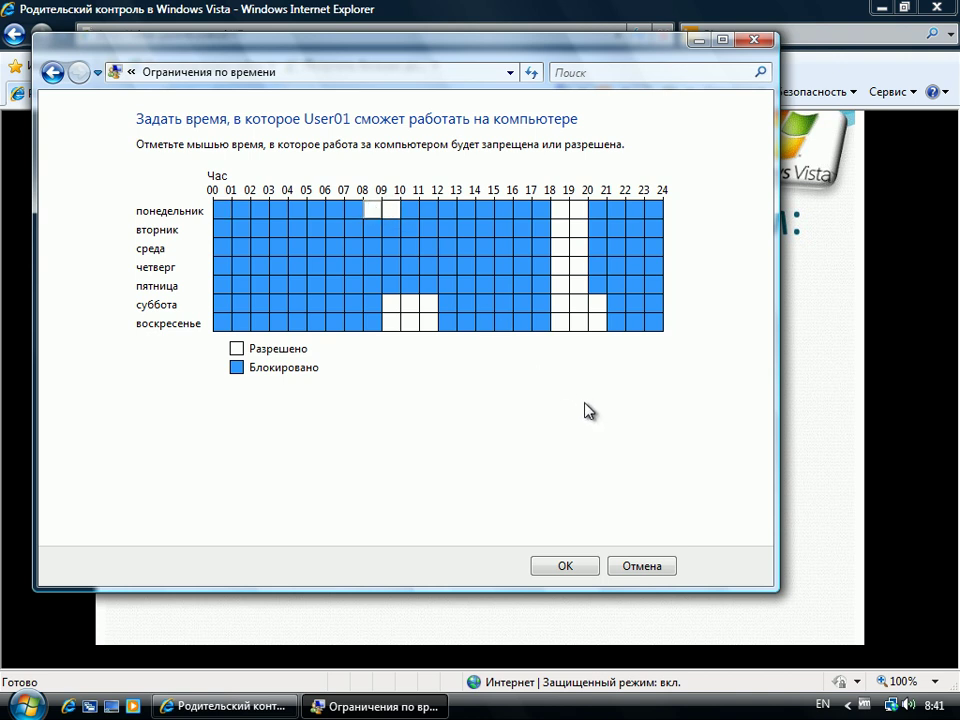
click(566, 566)
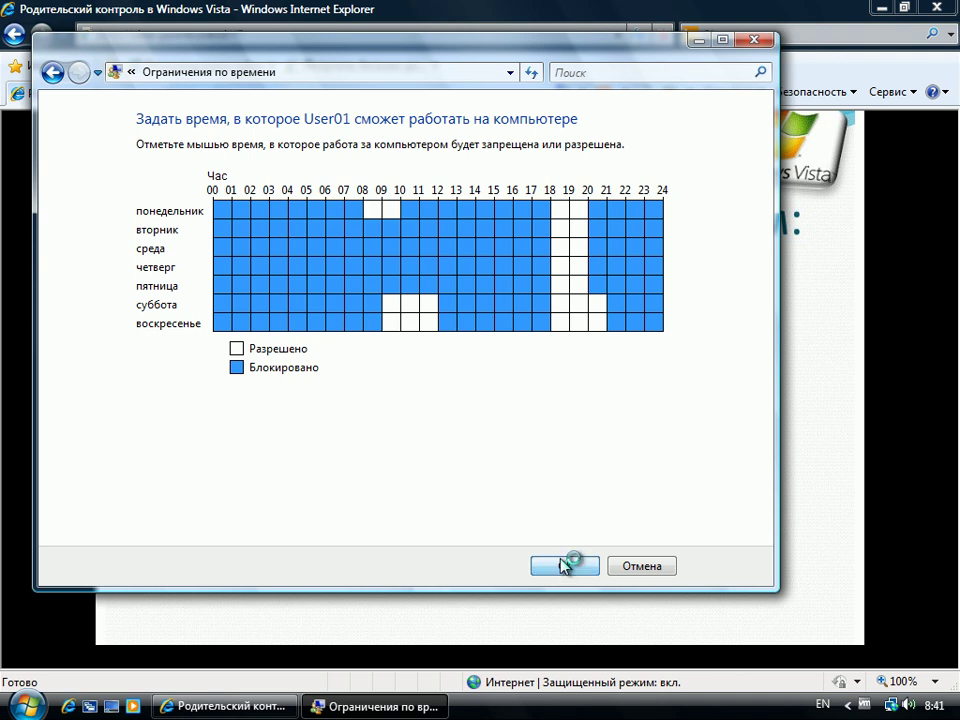
click(689, 565)
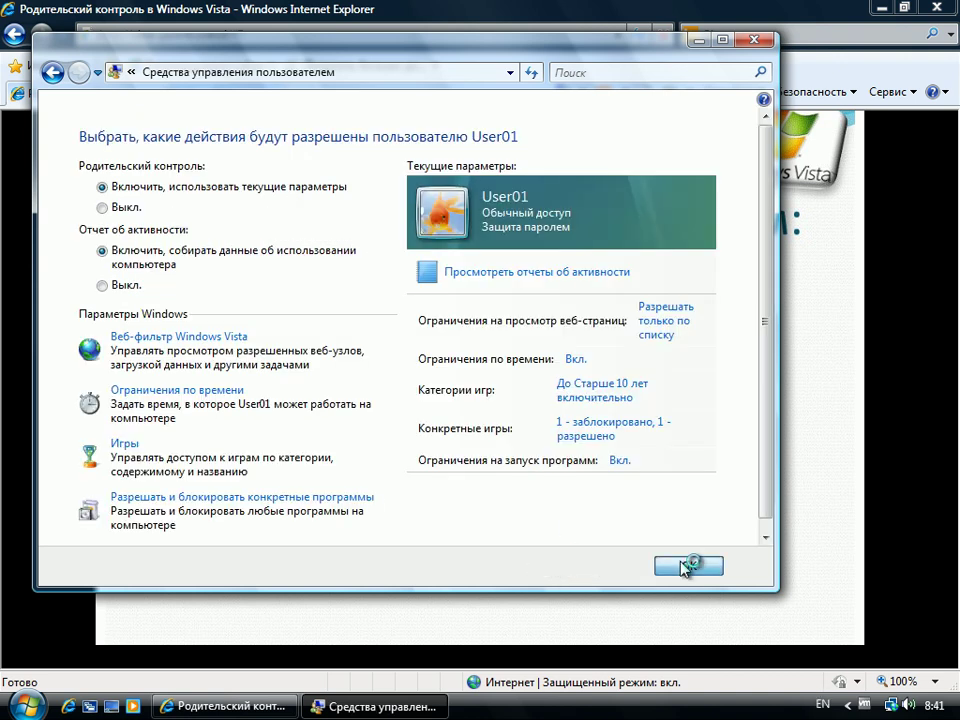
Step: Switch user and log in to the User01 account with its password
click(27, 705)
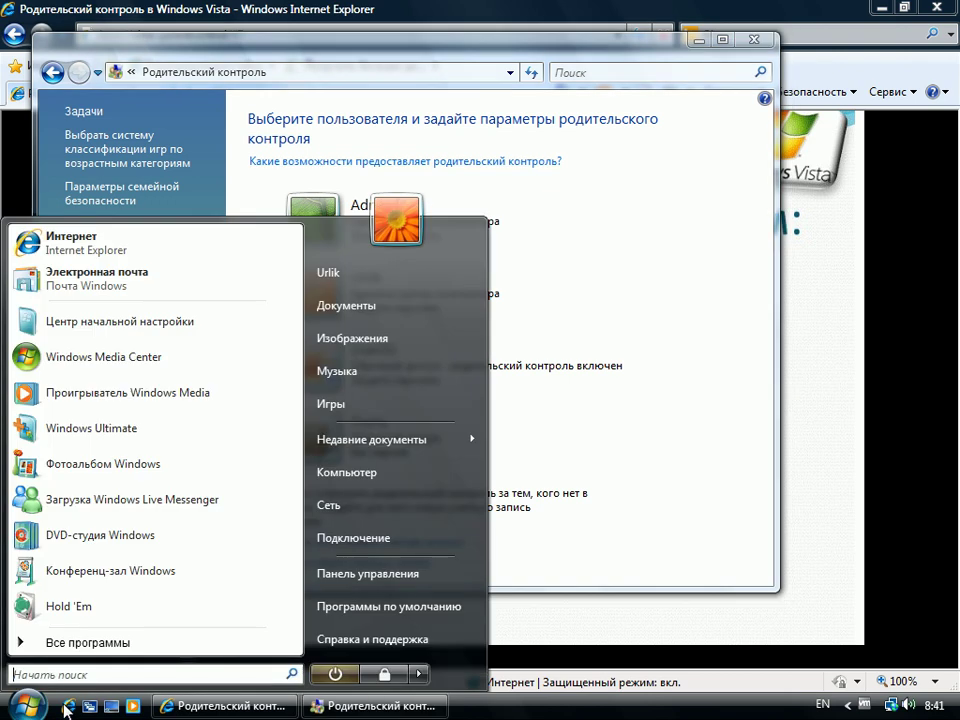
click(426, 677)
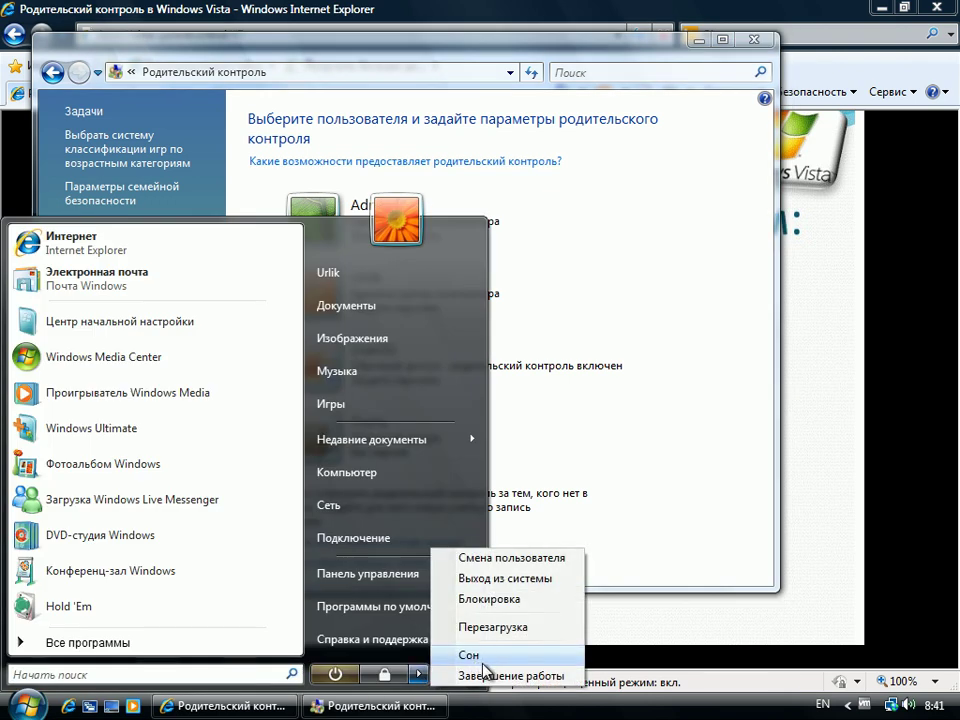
click(511, 558)
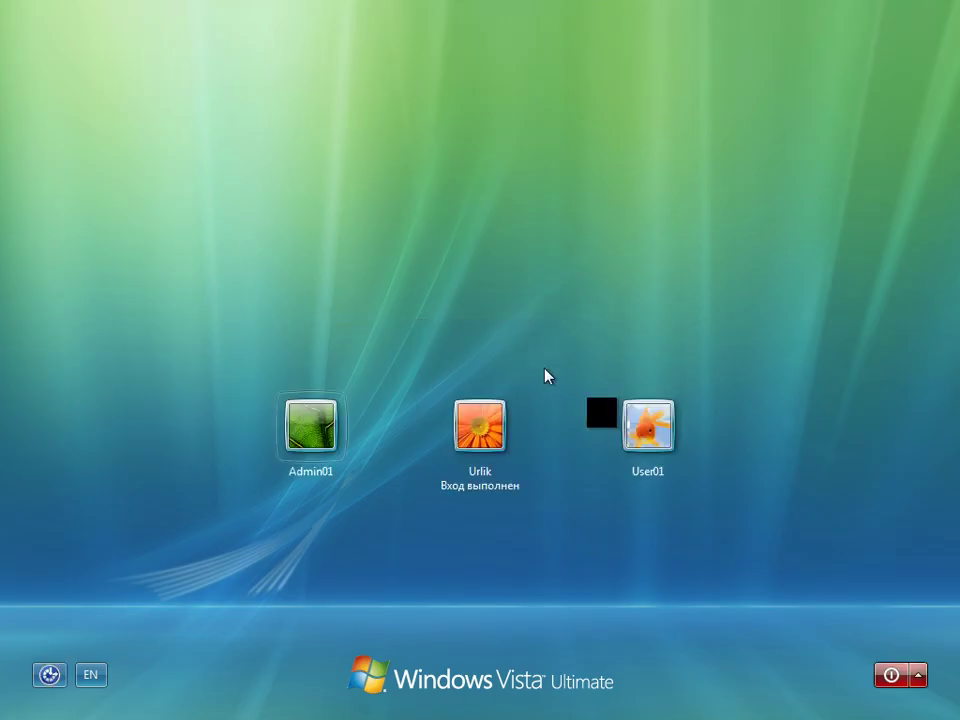
click(654, 444)
text(•••)
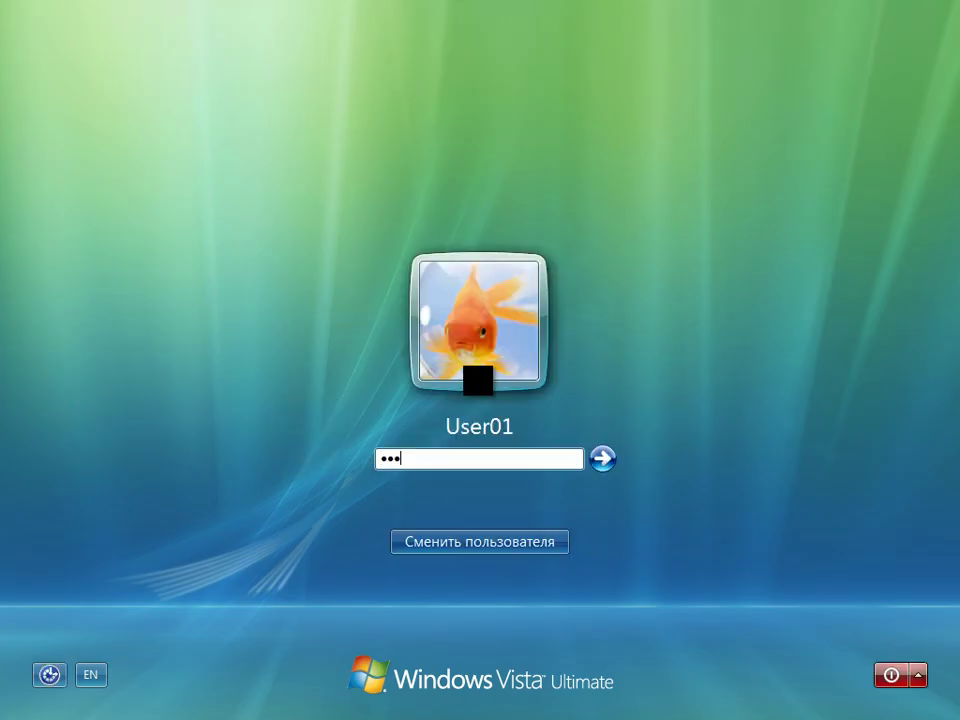
key(Return)
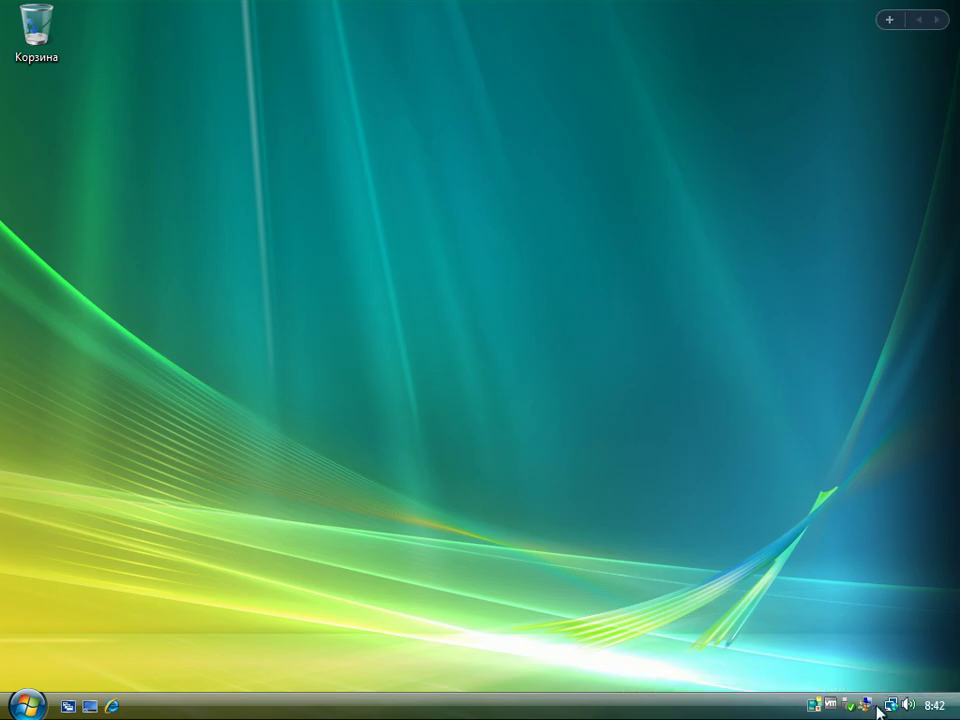
mouse_move(865, 700)
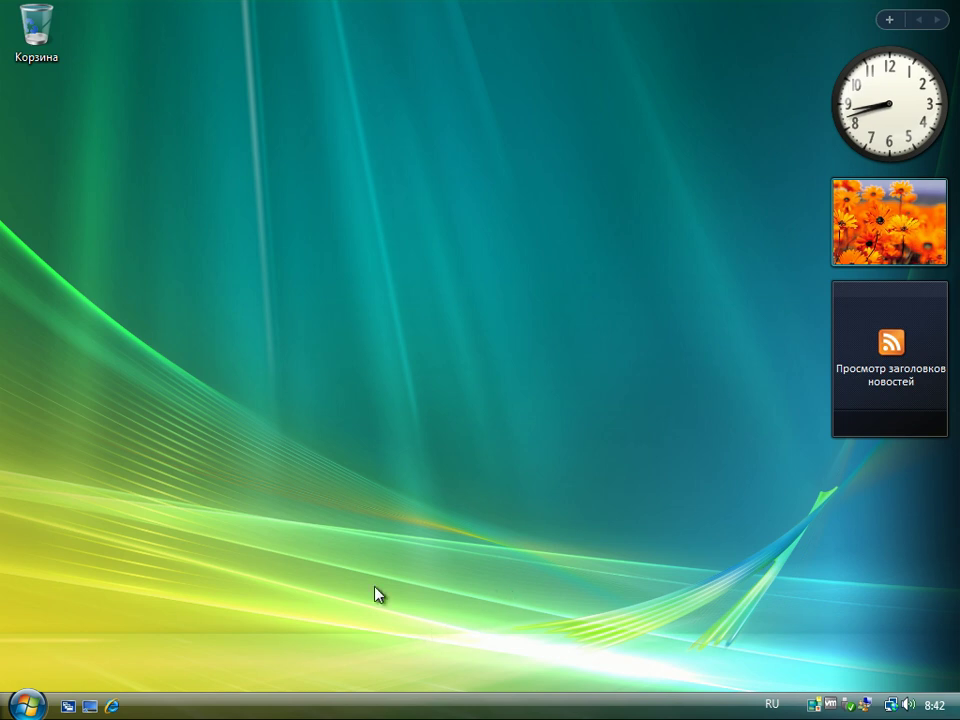
Step: Launch Internet Explorer as User01 with its home page ru.msn.com and dismiss the administrator permission request
click(24, 708)
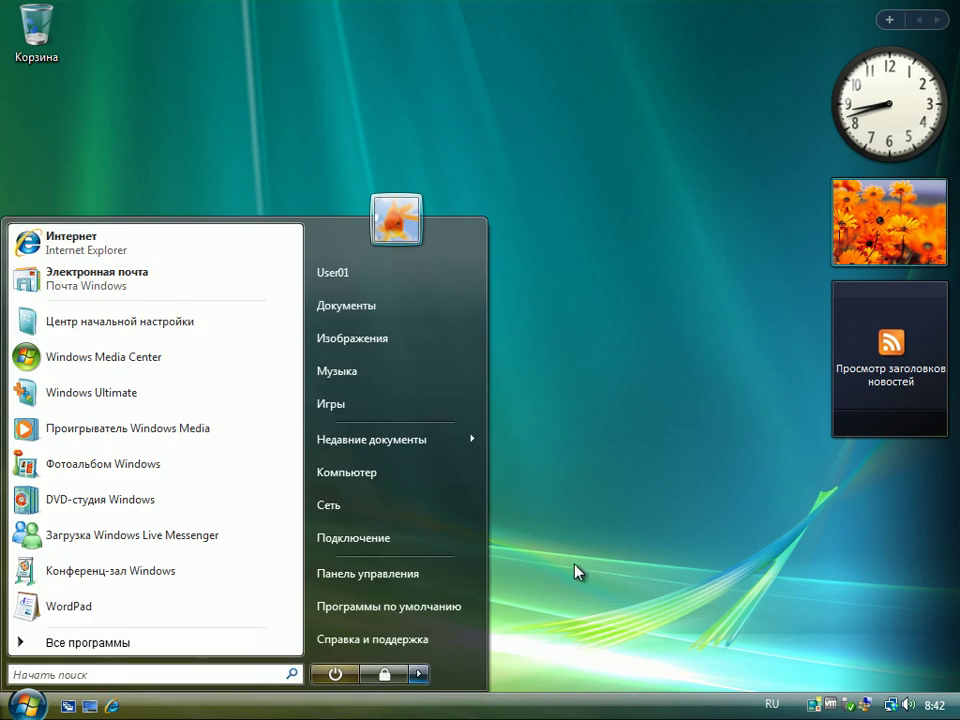
click(86, 240)
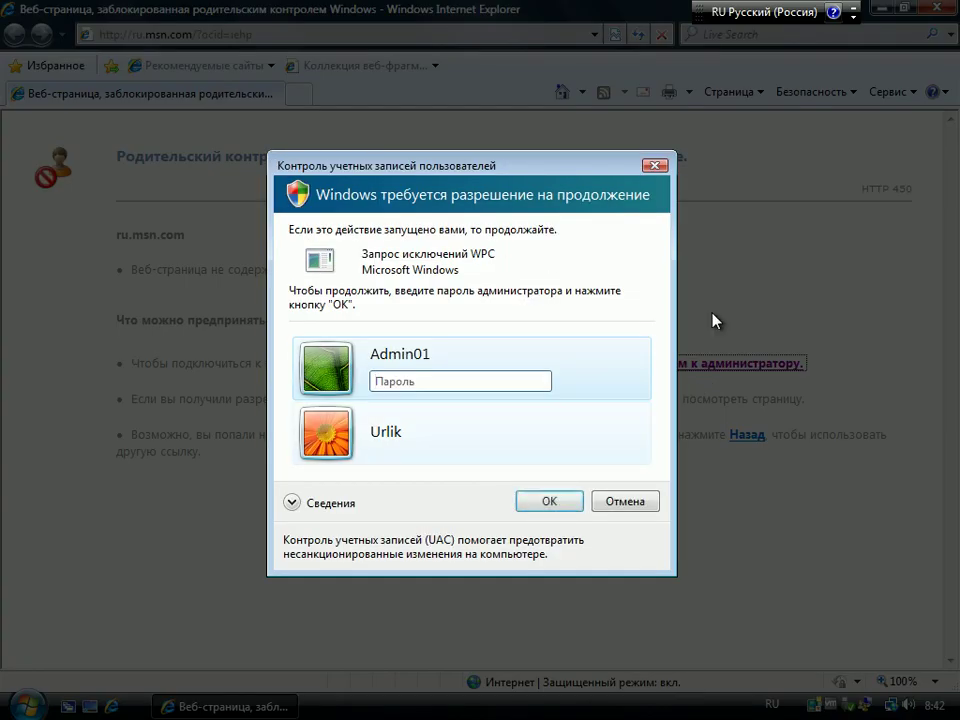
click(655, 164)
Step: Go to the allowed IT Pro blog on blogspot.com, picking its address from the suggestions
click(298, 33)
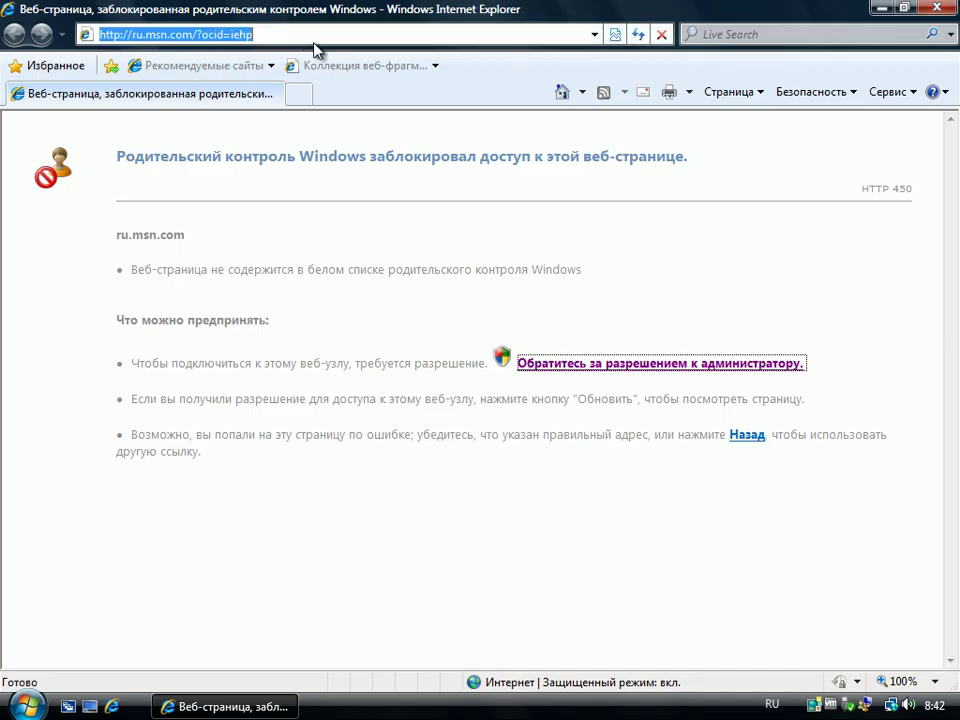
text(идщпы)
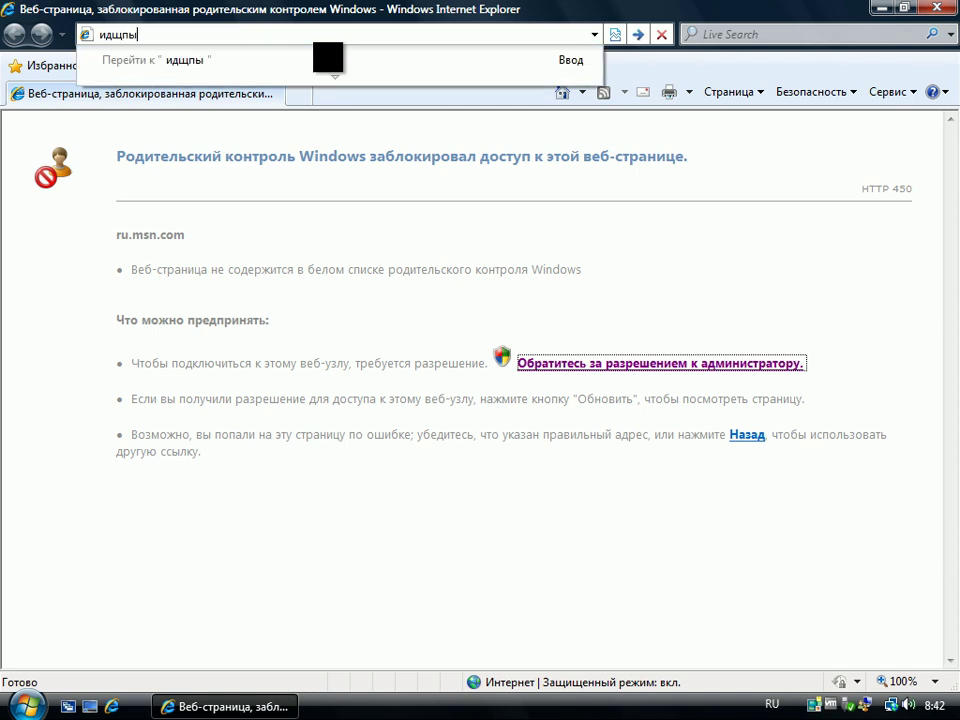
key(ctrl+a)
key(alt+shift)
text(blogspo)
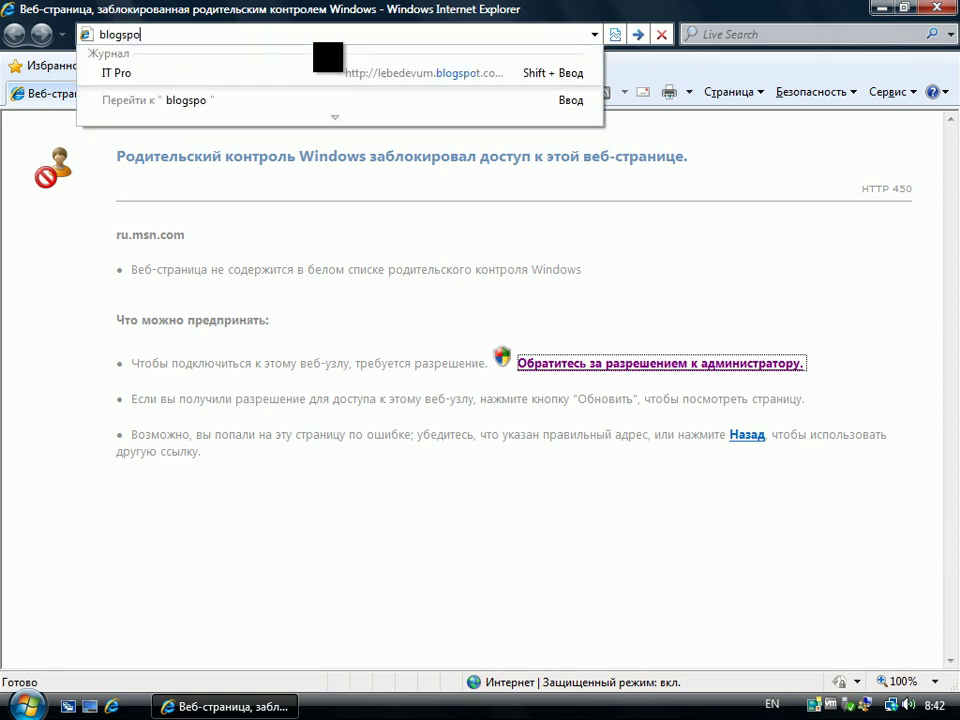
text(l)
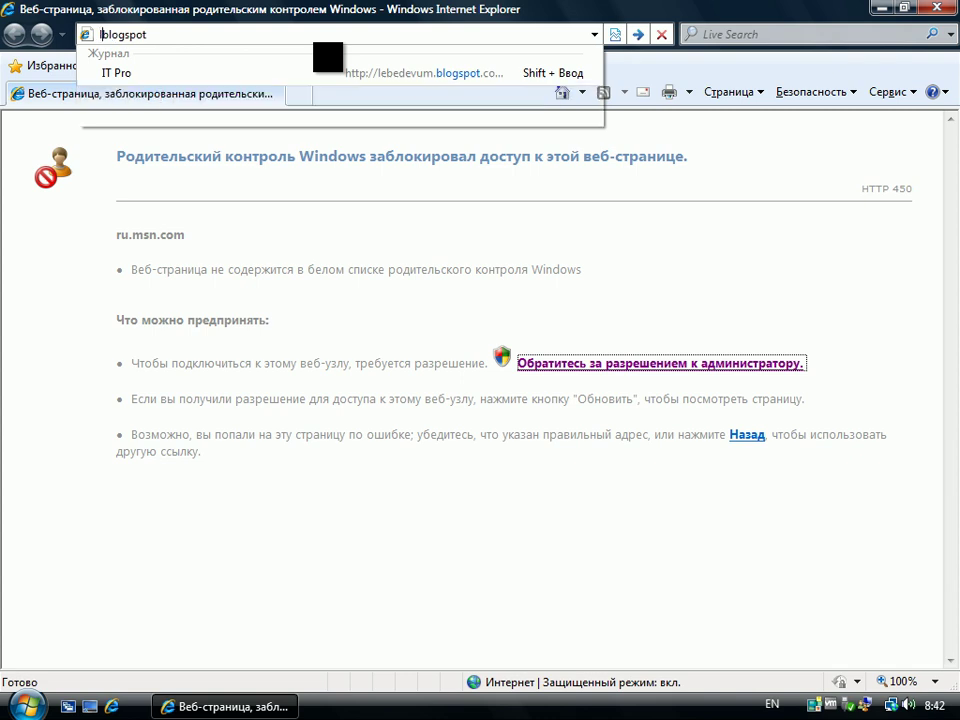
key(shift+End)
key(Delete)
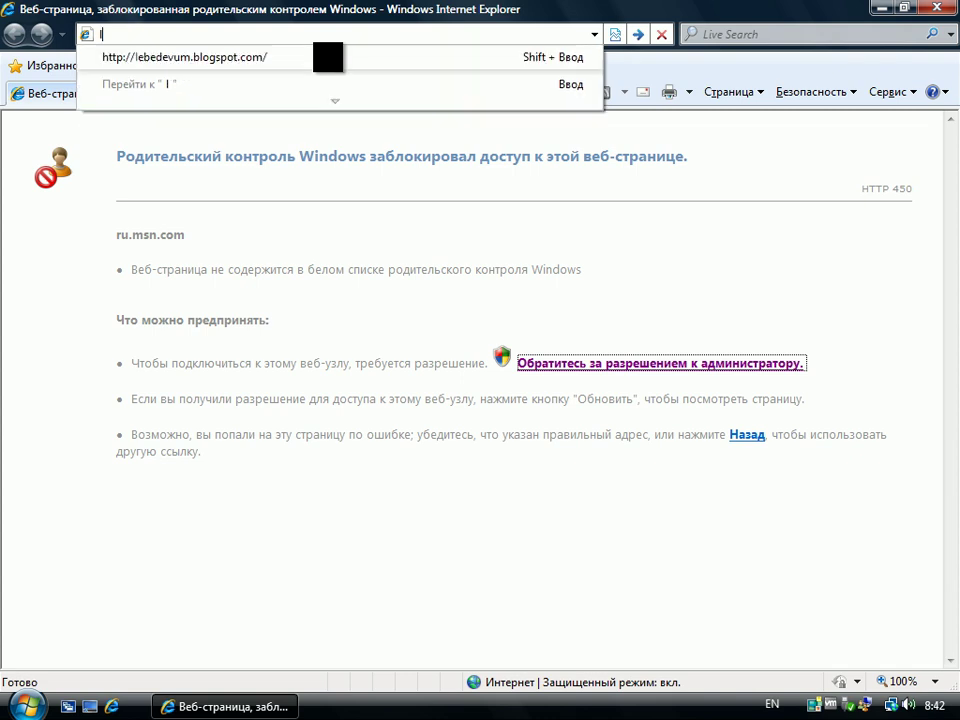
key(Down)
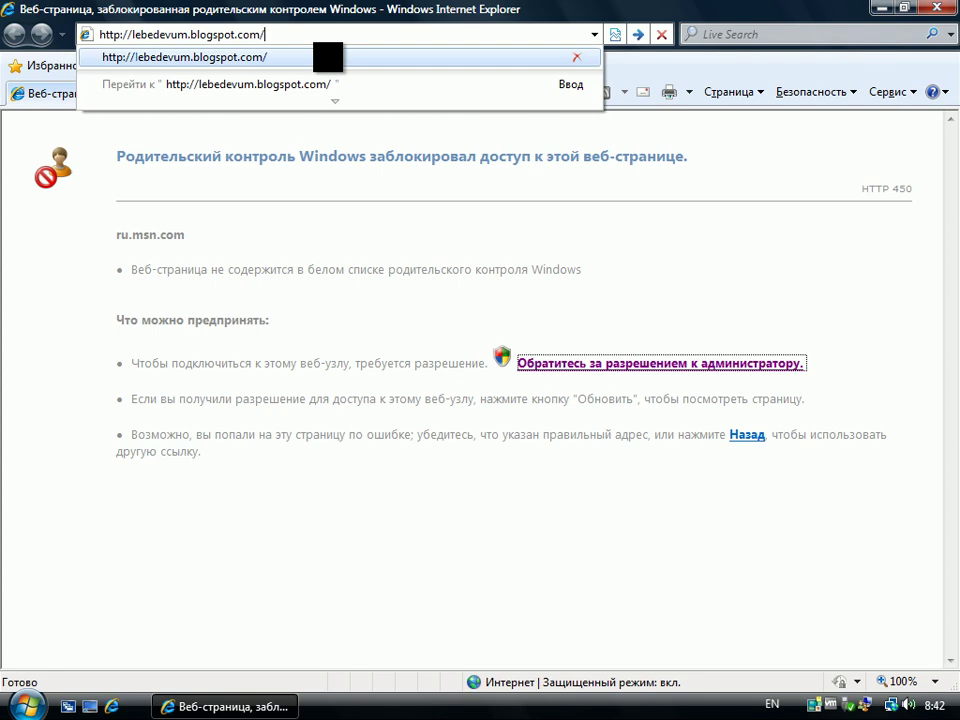
key(Return)
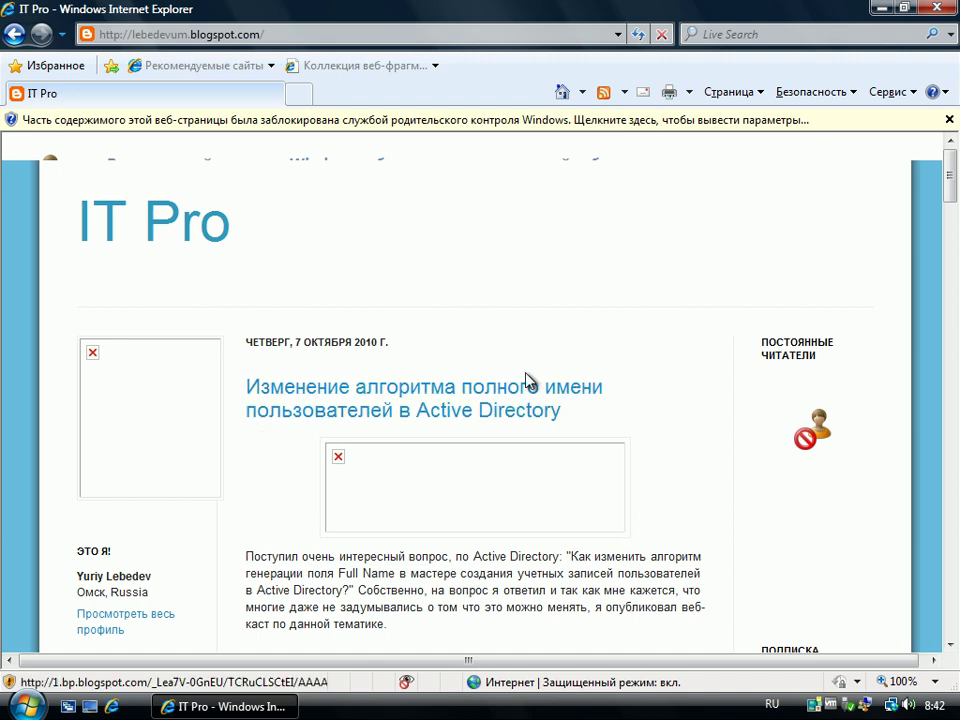
Step: Look through the IT Pro blog page for content blocked by parental controls, and close the browser
scroll(348, 365, down, 3)
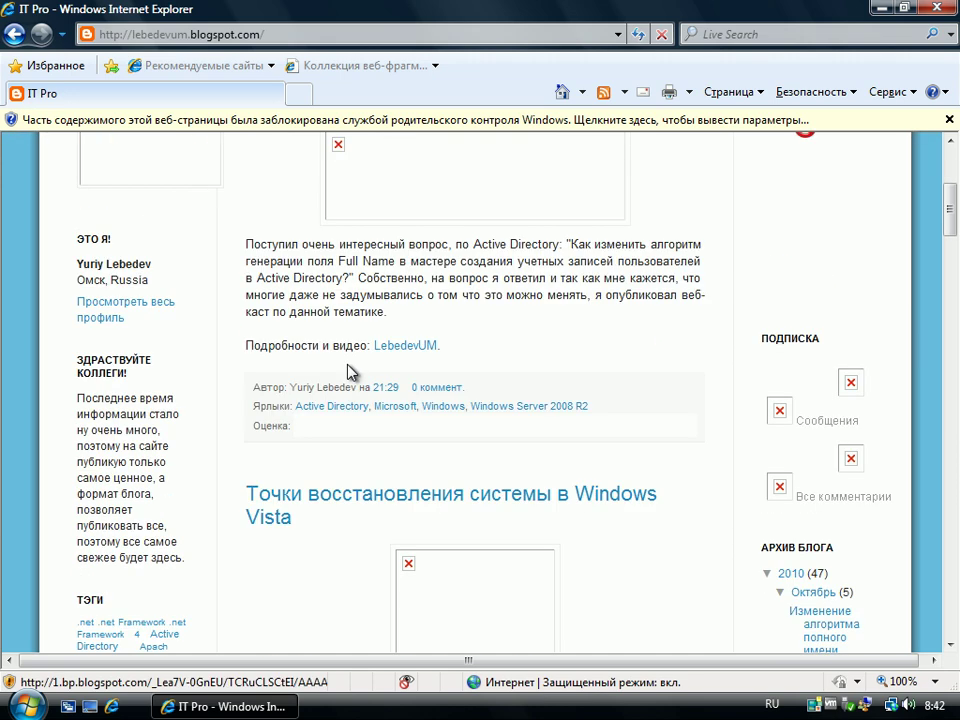
scroll(516, 396, up, 1)
scroll(595, 460, up, 2)
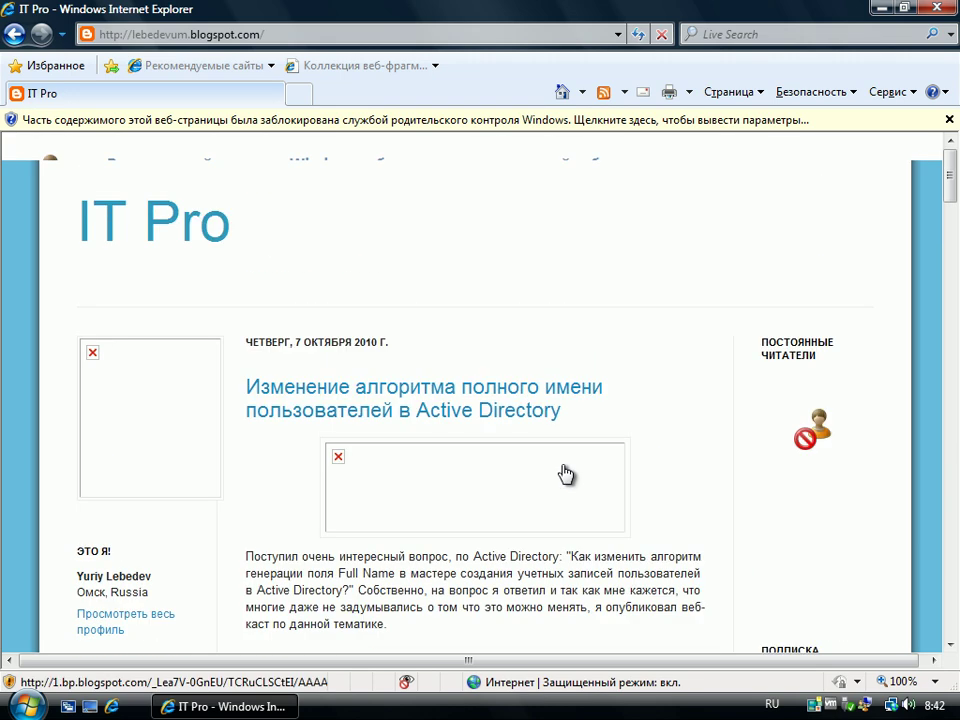
click(937, 8)
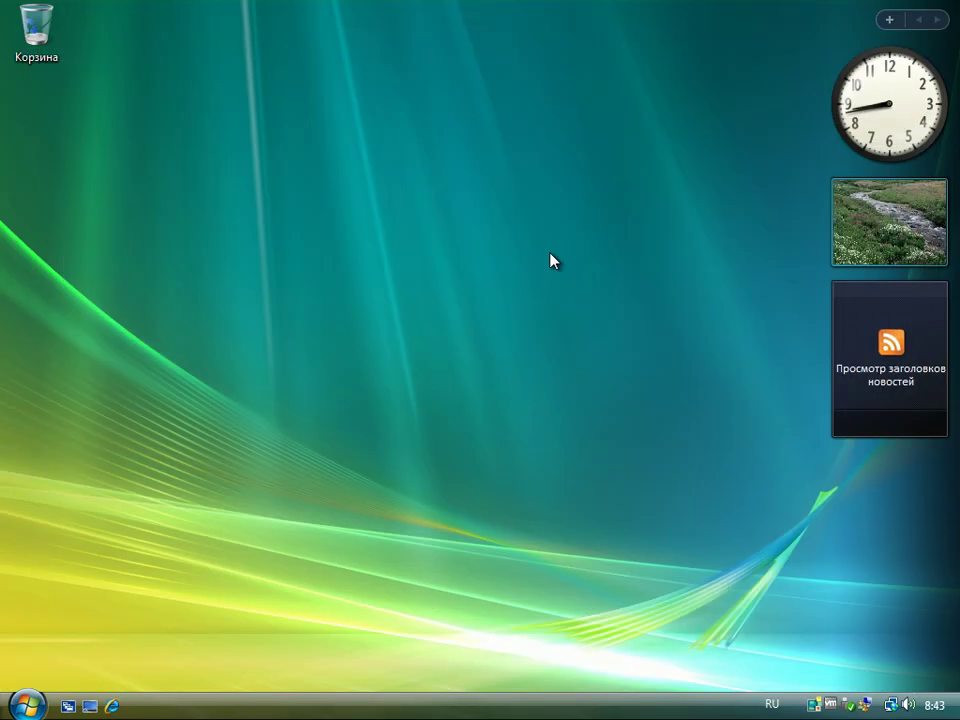
Step: Try to run Проигрыватель Windows Media as User01 and dismiss the parental control notice
click(27, 704)
click(85, 648)
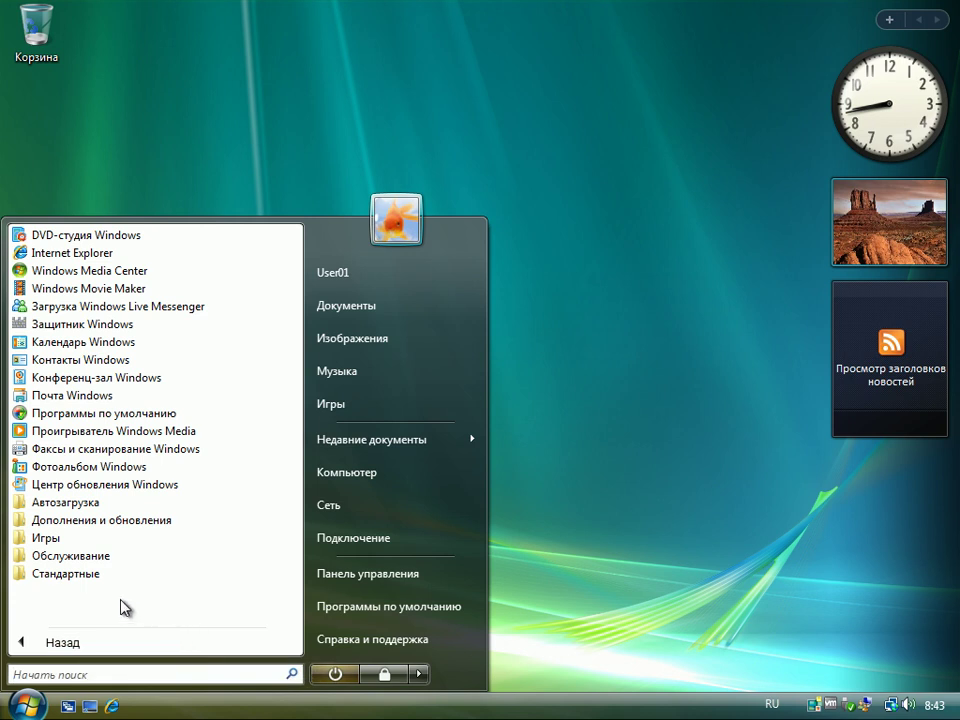
click(155, 432)
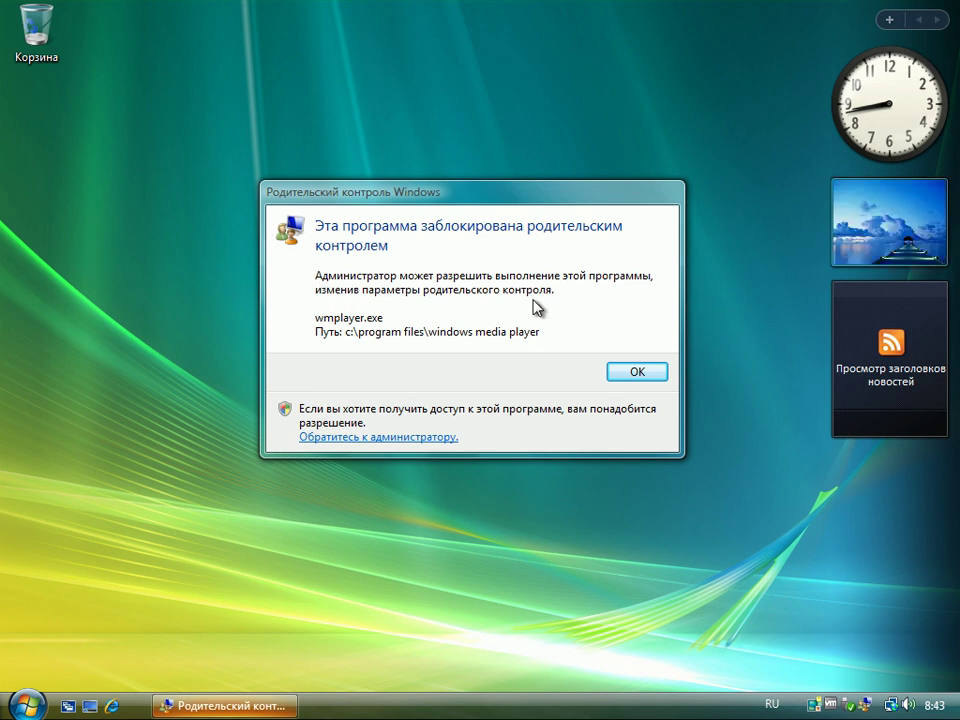
click(632, 372)
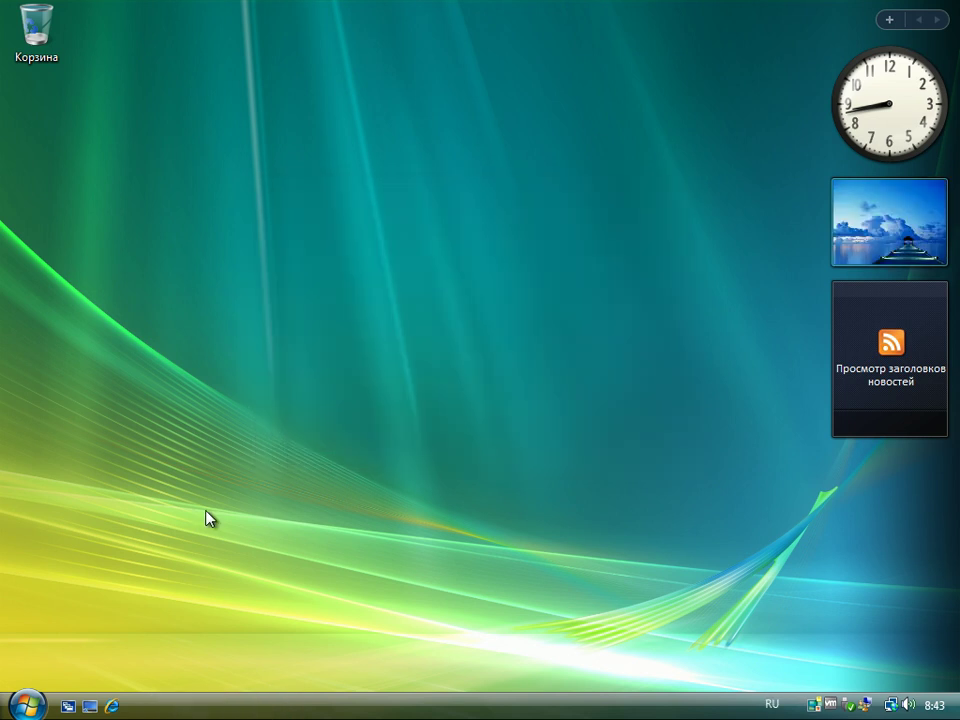
Step: Try to run WordPad from the Стандартные programs and request administrator permission for it
click(27, 703)
click(47, 641)
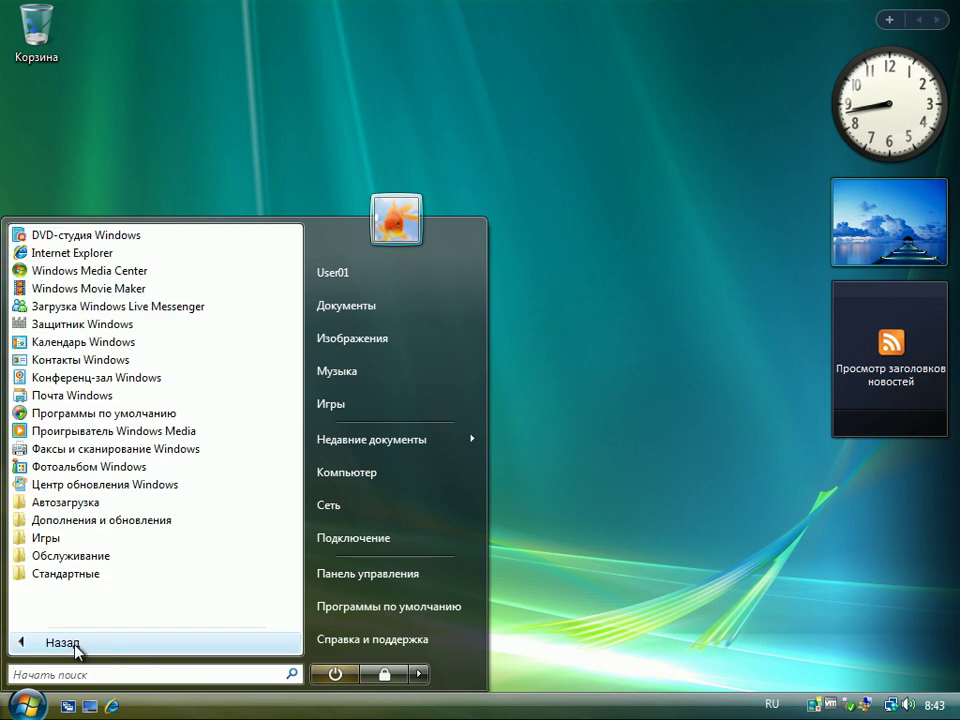
click(88, 575)
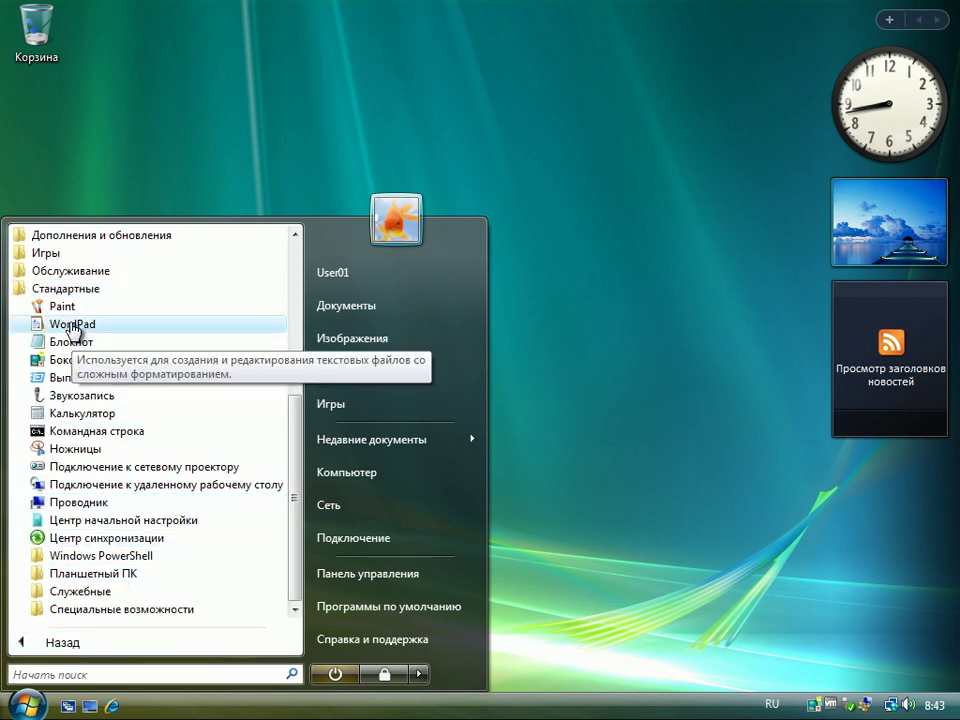
click(73, 325)
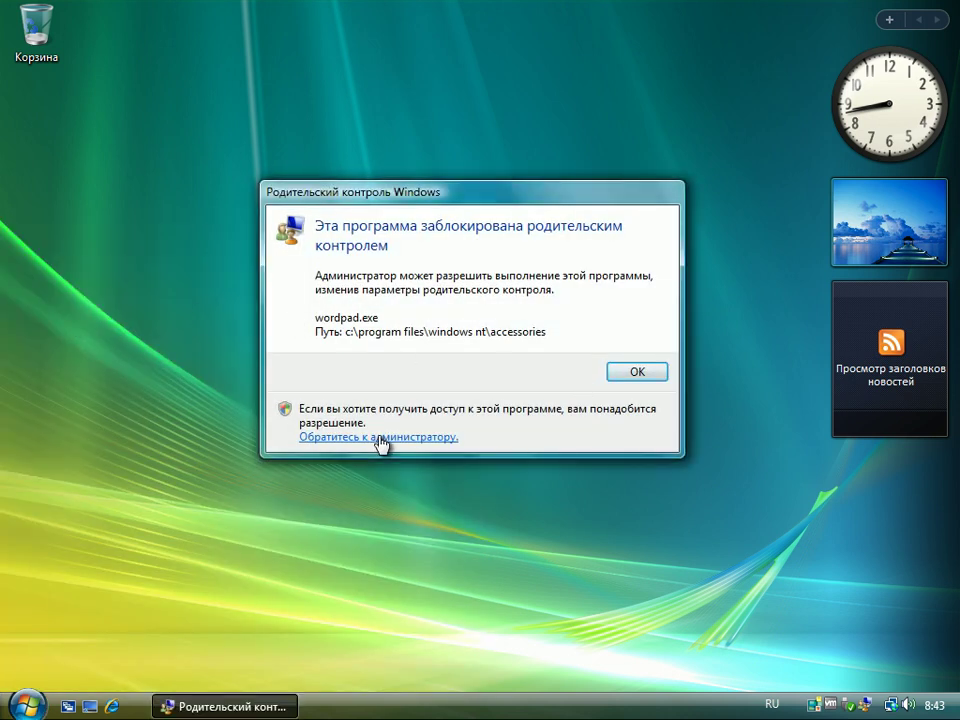
click(518, 439)
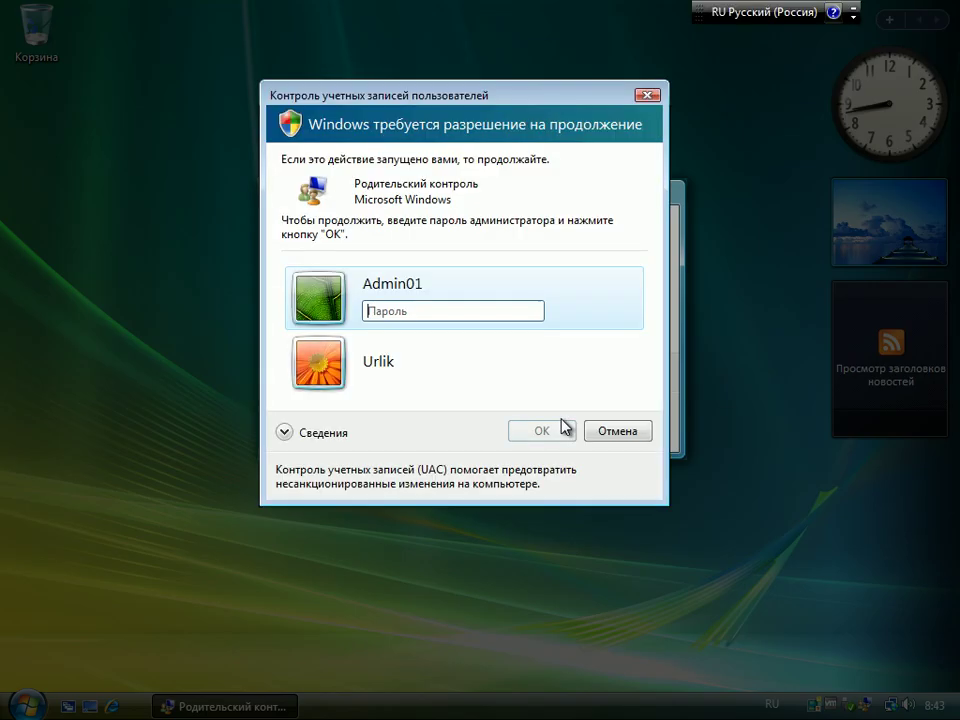
Step: Try to authorize the WordPad request with the second administrator account's password
click(402, 379)
text(•)
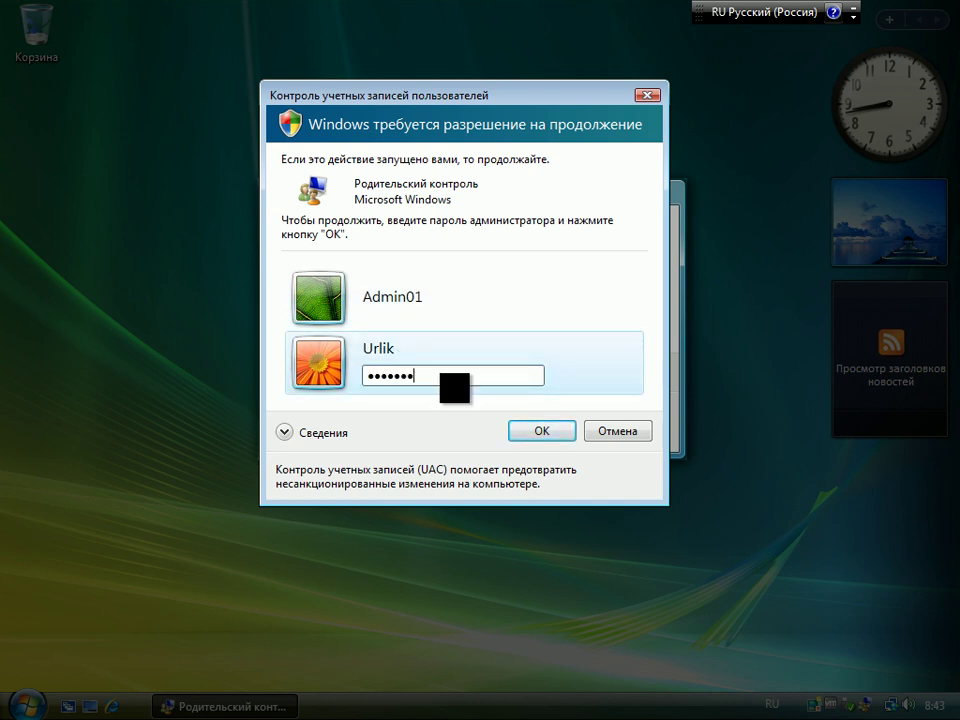
click(566, 430)
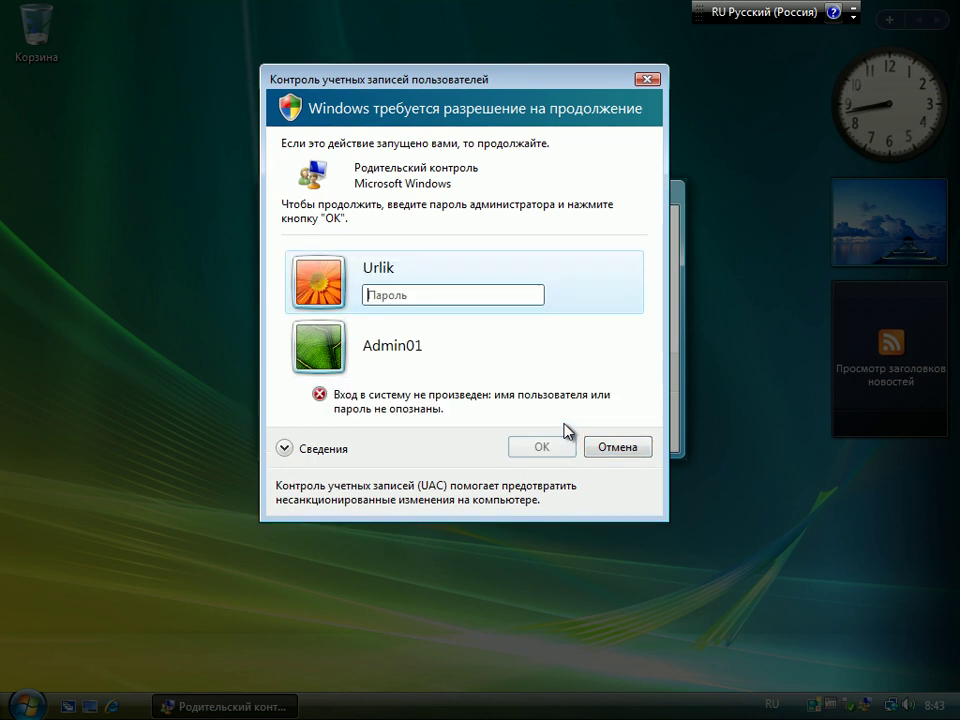
Step: Enter the administrator account password with the English keyboard layout and always allow User01 to run WordPad
click(443, 301)
key(alt+shift)
text(***)
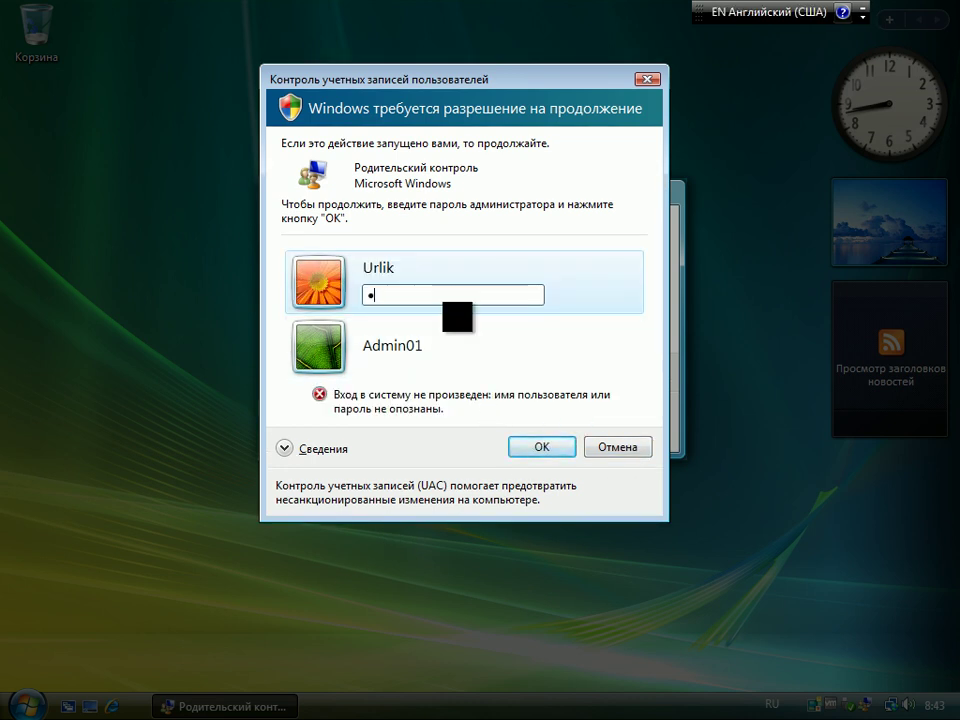
key(Return)
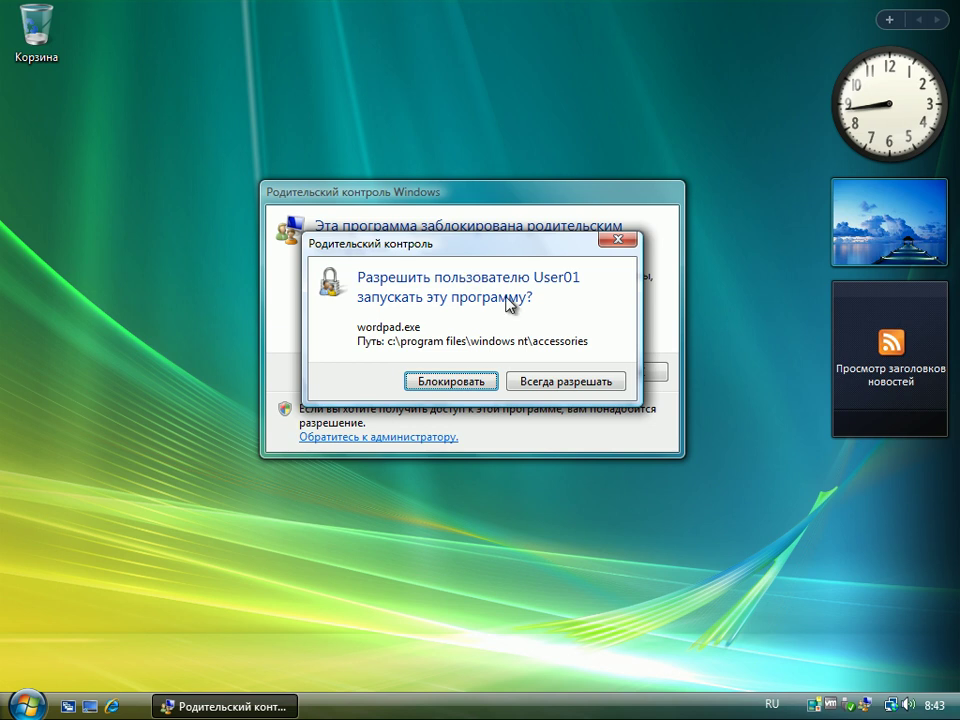
click(595, 383)
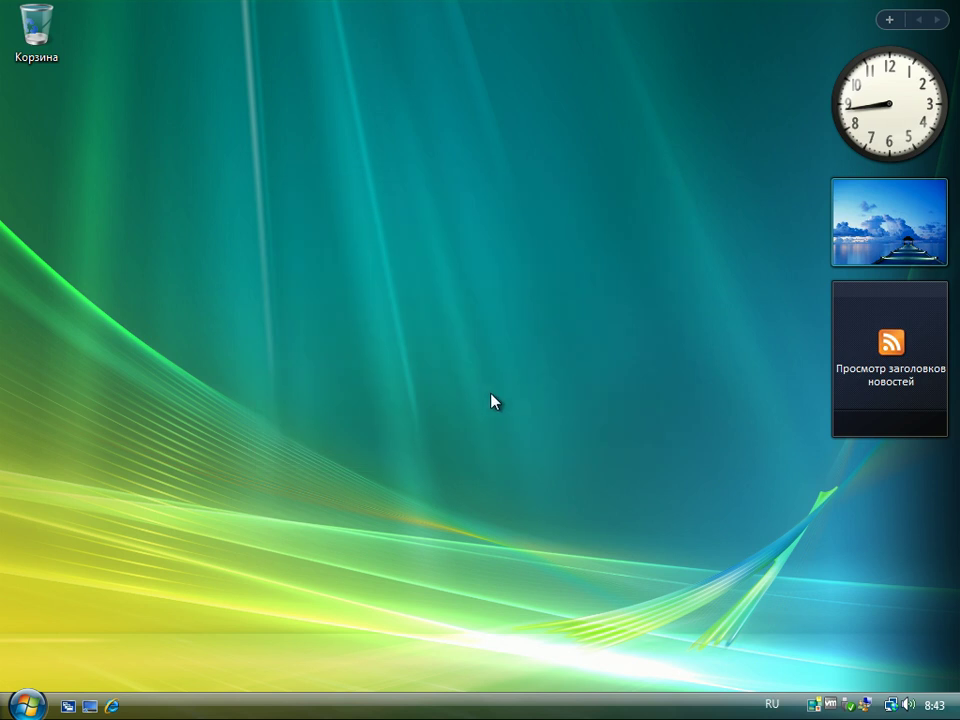
Step: Test the WordPad permission by starting the program as User01, and close it
click(27, 704)
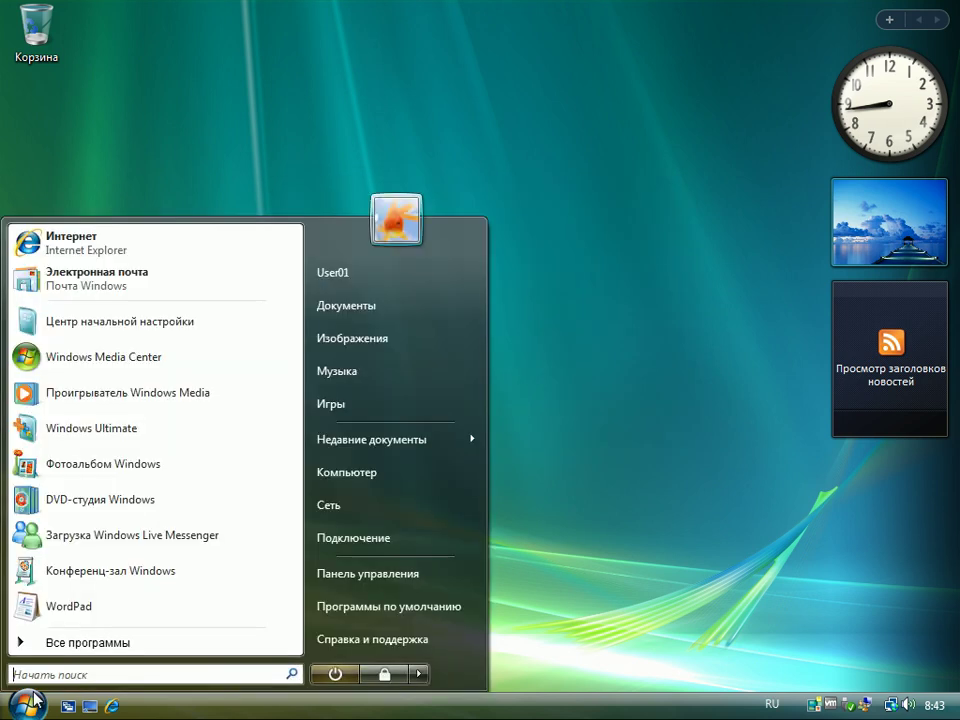
click(68, 607)
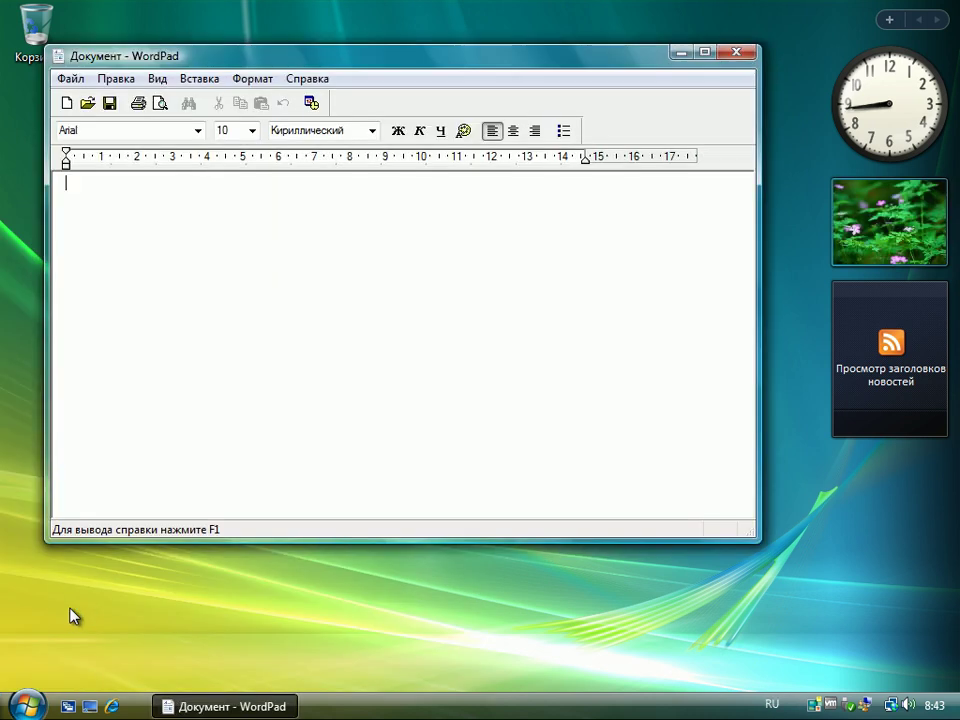
click(737, 51)
Step: Test the game restriction by trying to start Червы from the Игры programs as User01, and dismiss the resulting message
click(35, 690)
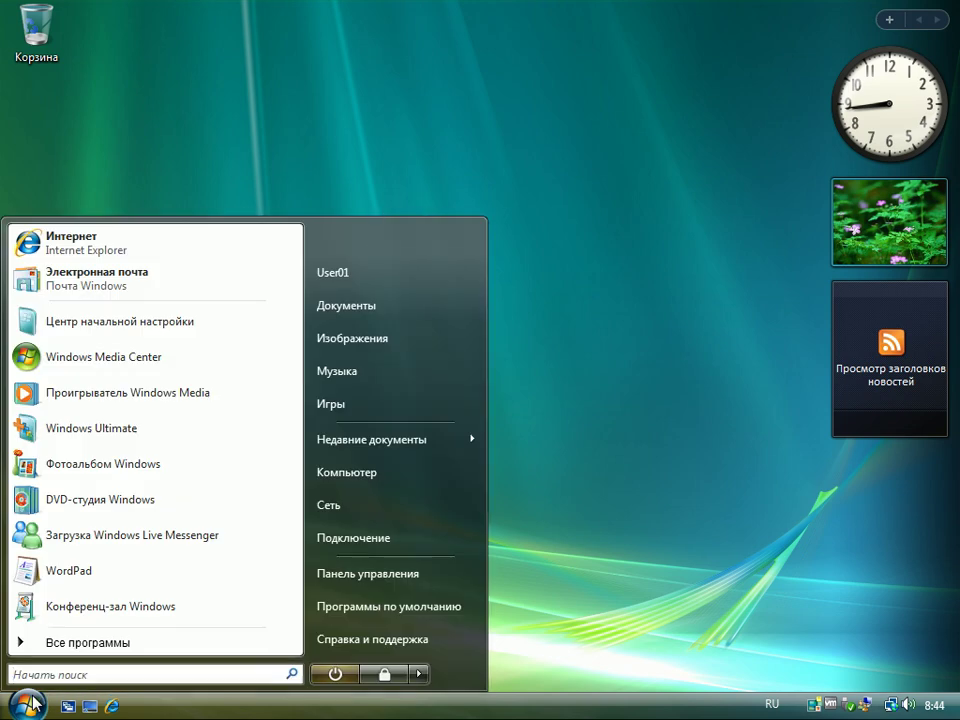
click(78, 643)
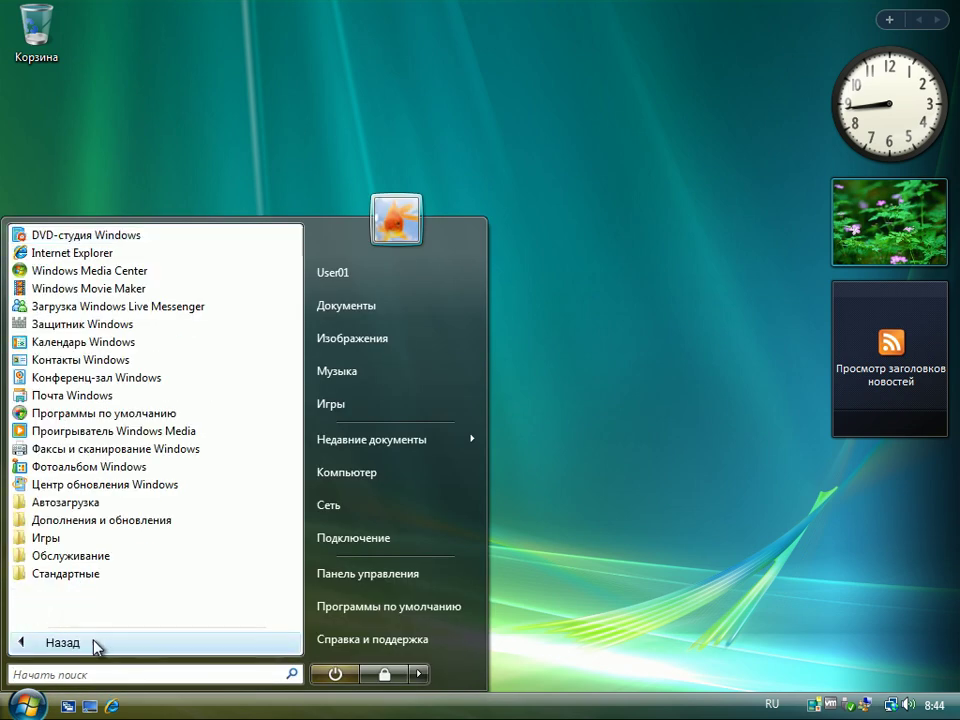
click(78, 545)
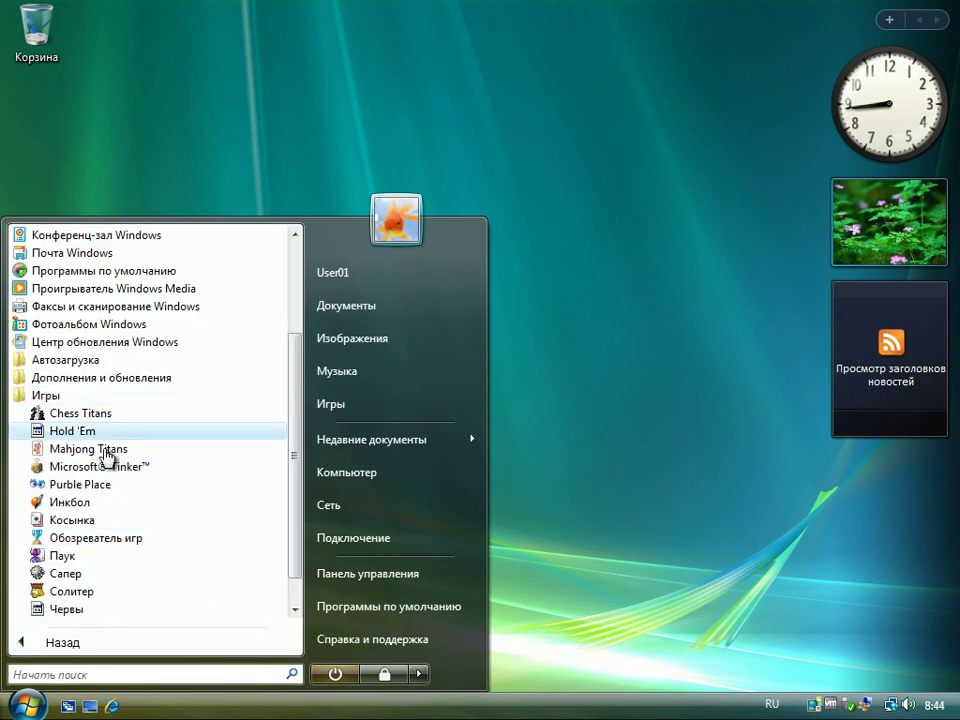
click(80, 612)
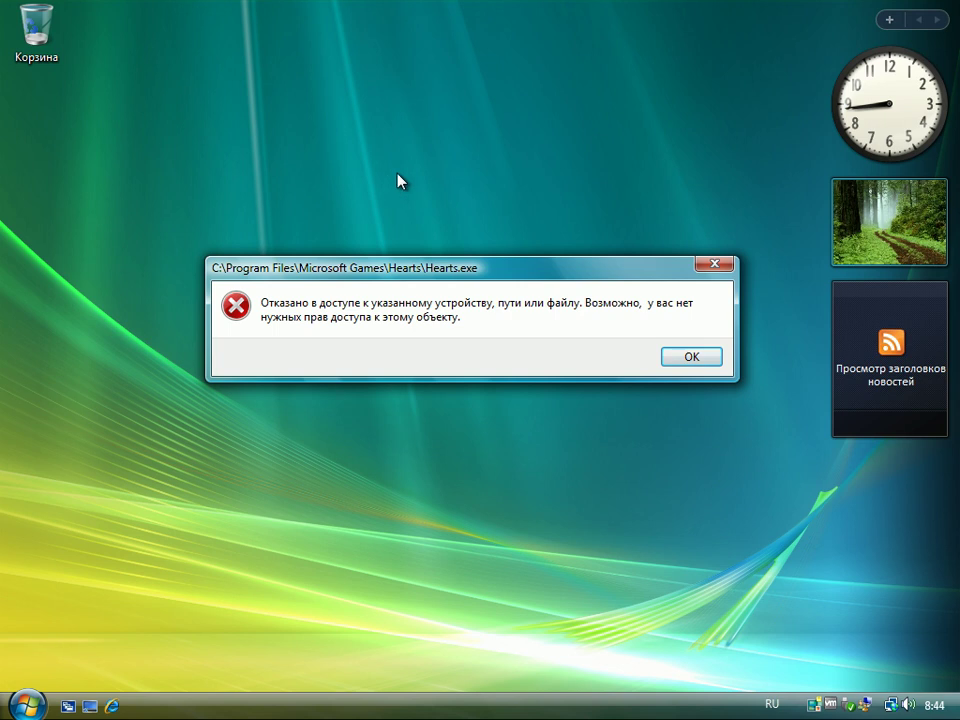
click(693, 357)
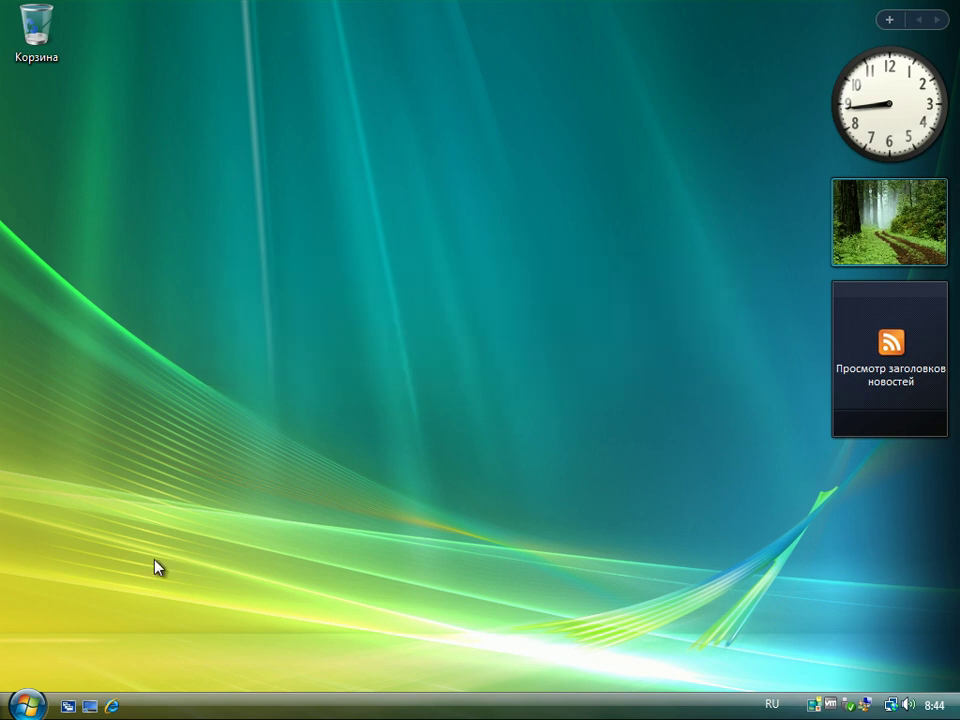
Step: Try to start Hold 'Em from the Игры programs as User01, and dismiss the resulting message
click(28, 704)
click(64, 641)
click(60, 538)
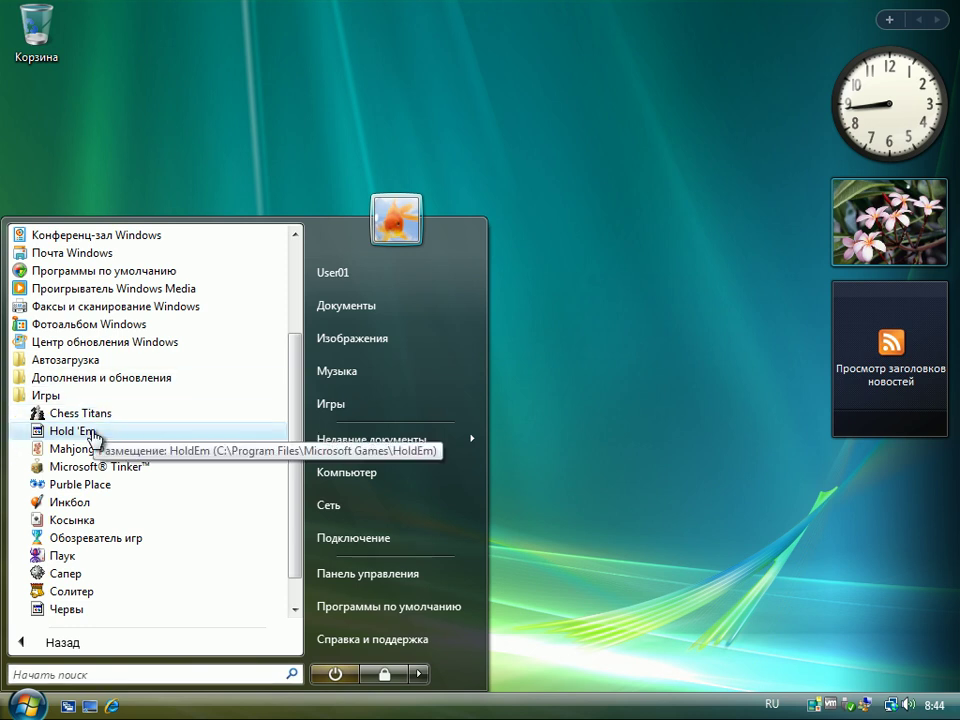
click(93, 437)
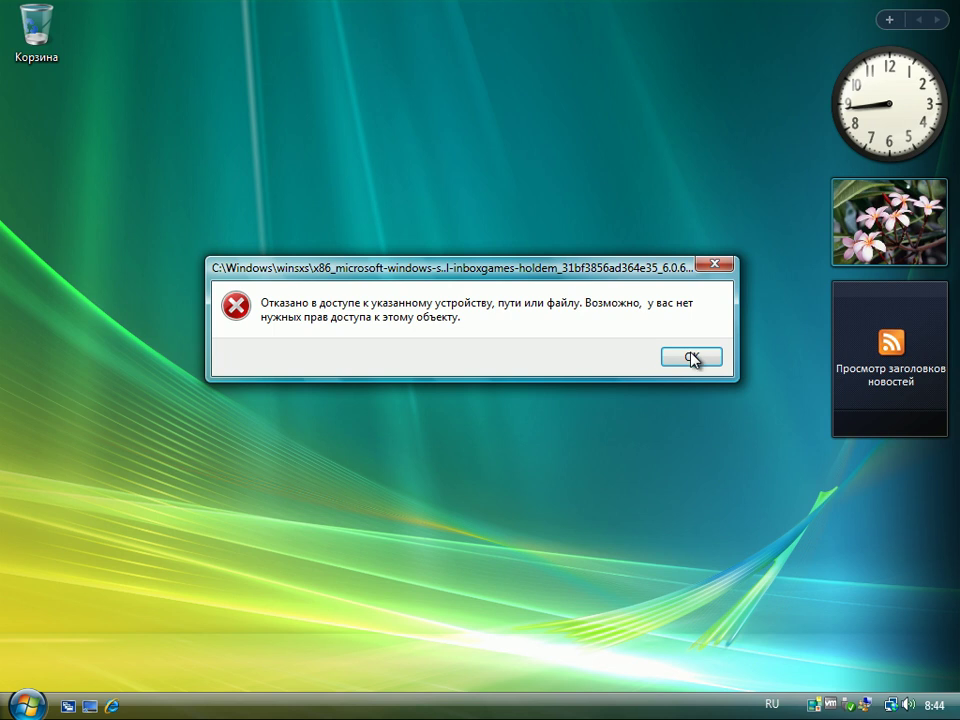
click(691, 357)
Step: Log User01 off and log back in to the administrator account with its password
click(26, 704)
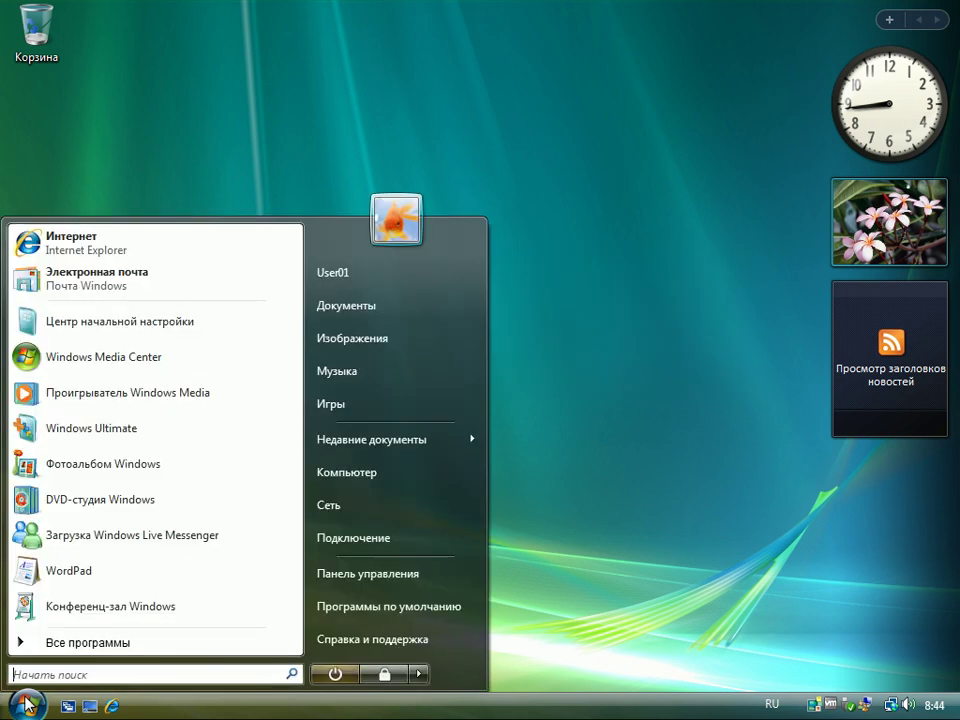
click(422, 676)
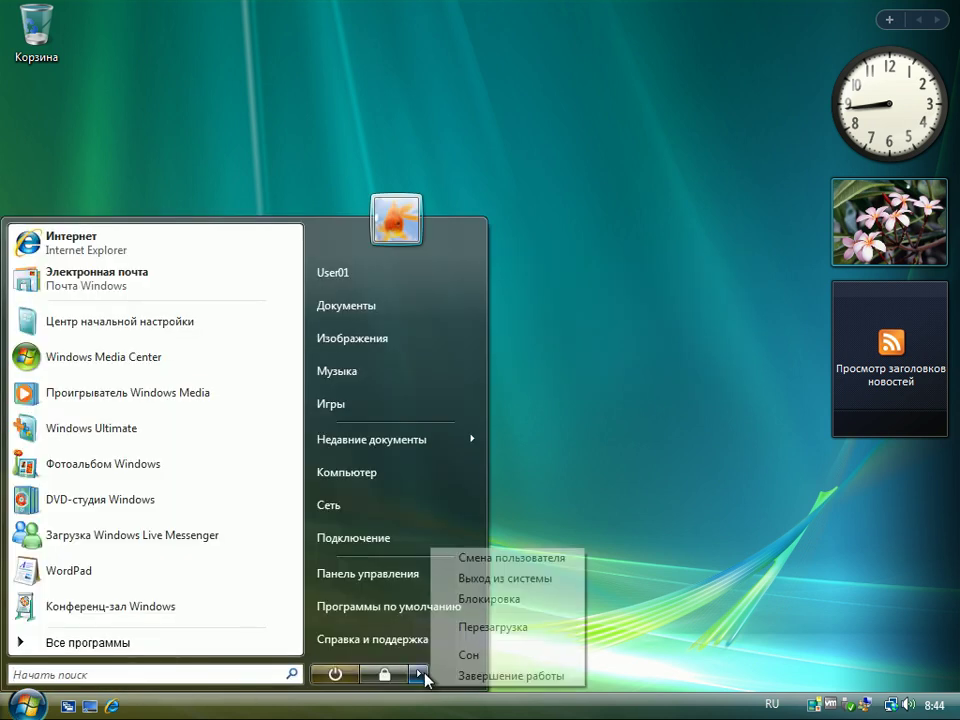
click(519, 580)
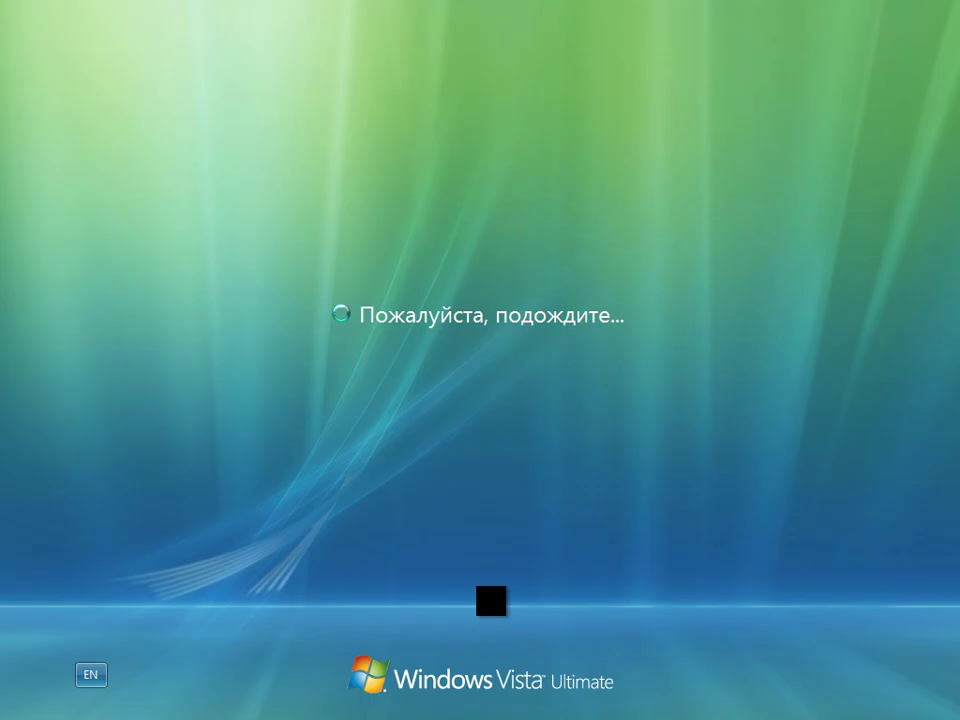
click(516, 436)
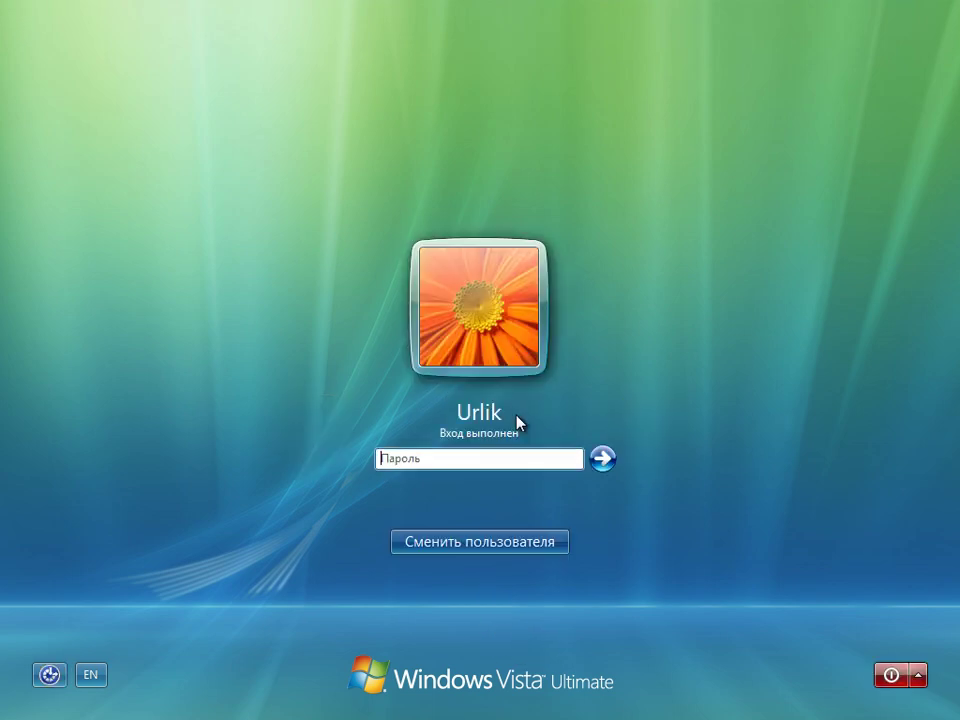
text(••••••)
key(Return)
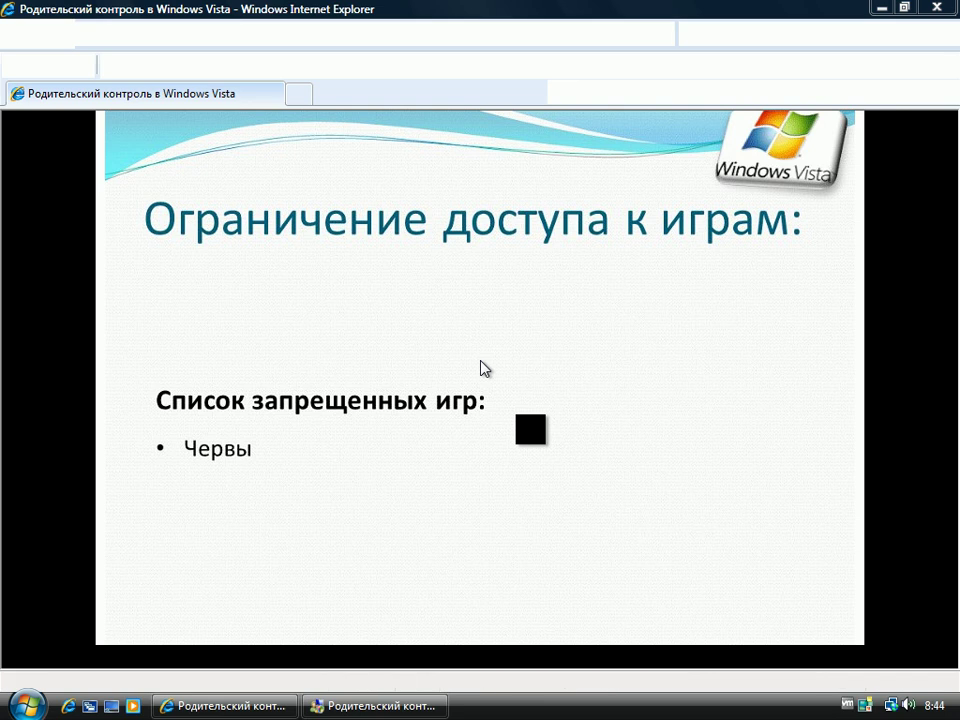
Step: Open the activity reports for User01 from the Родительский контроль window
click(423, 706)
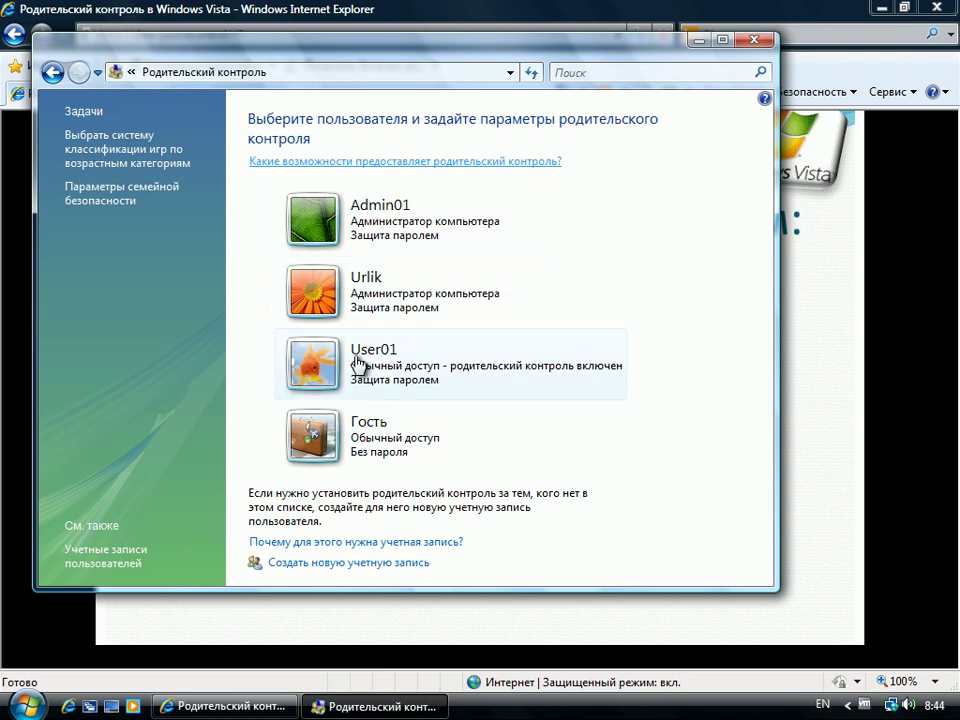
click(357, 362)
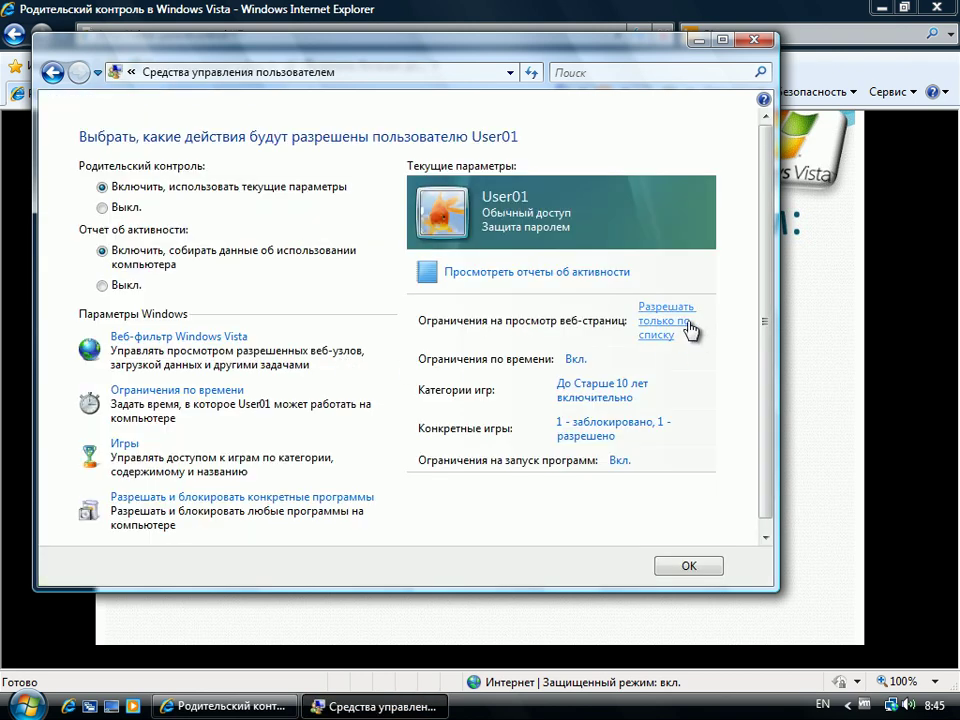
click(546, 274)
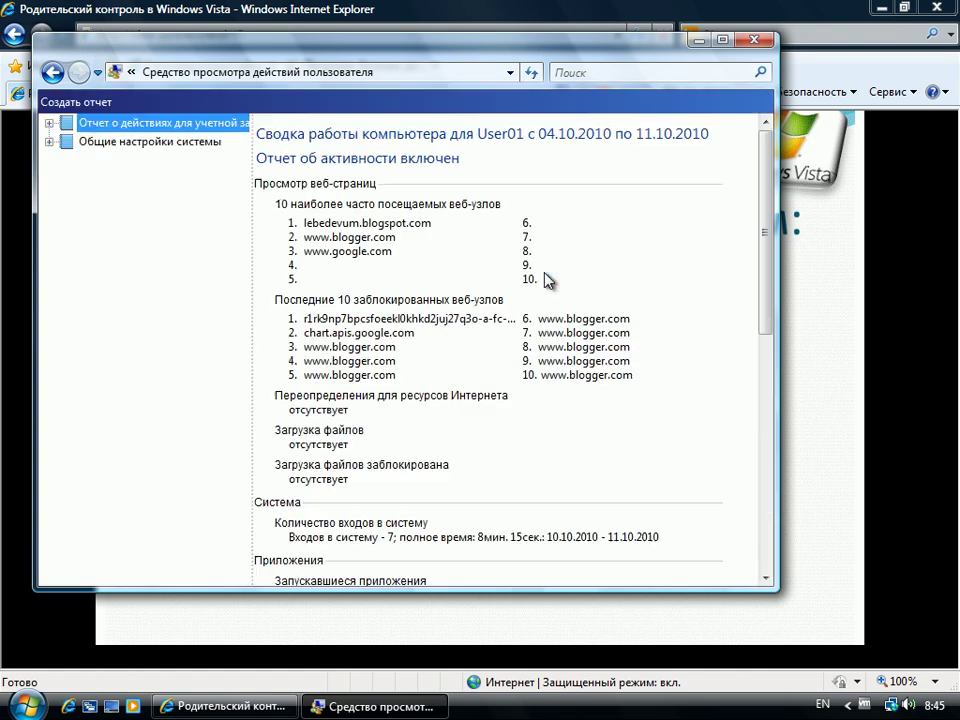
Step: Expand User01's account activity report and read through the whole summary, from web browsing to media
click(49, 122)
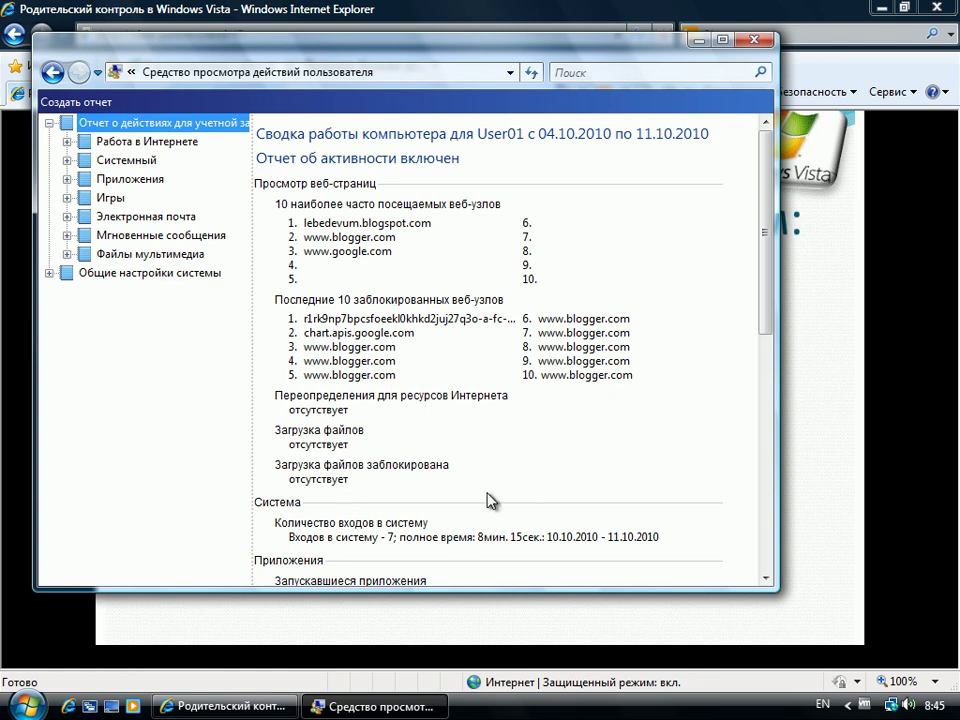
drag(766, 222, 762, 292)
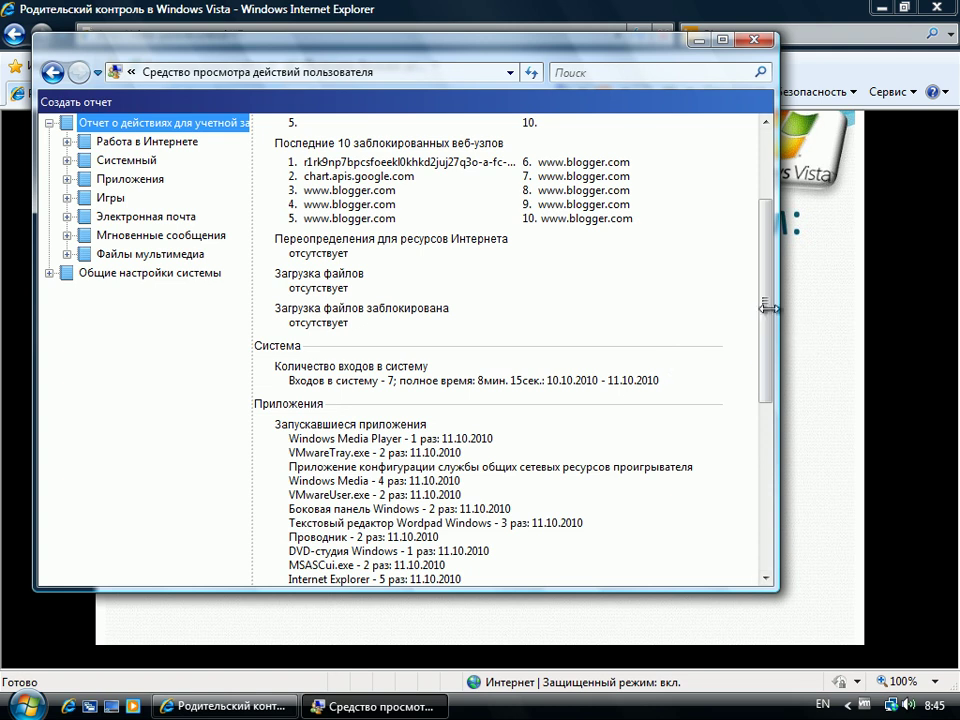
drag(766, 308, 765, 330)
drag(764, 330, 760, 353)
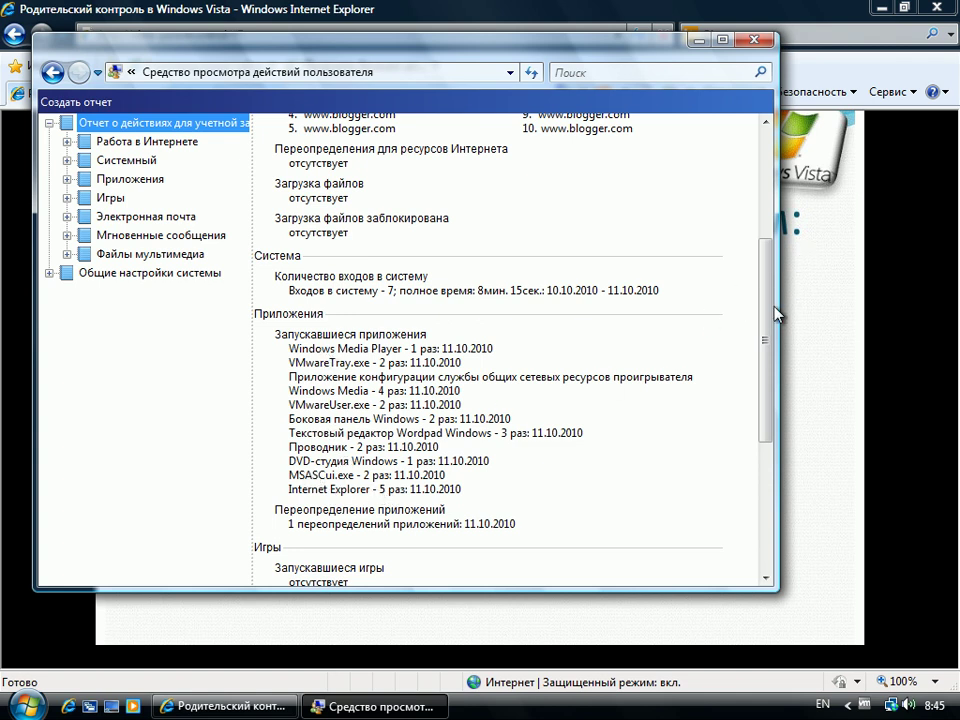
drag(770, 313, 770, 379)
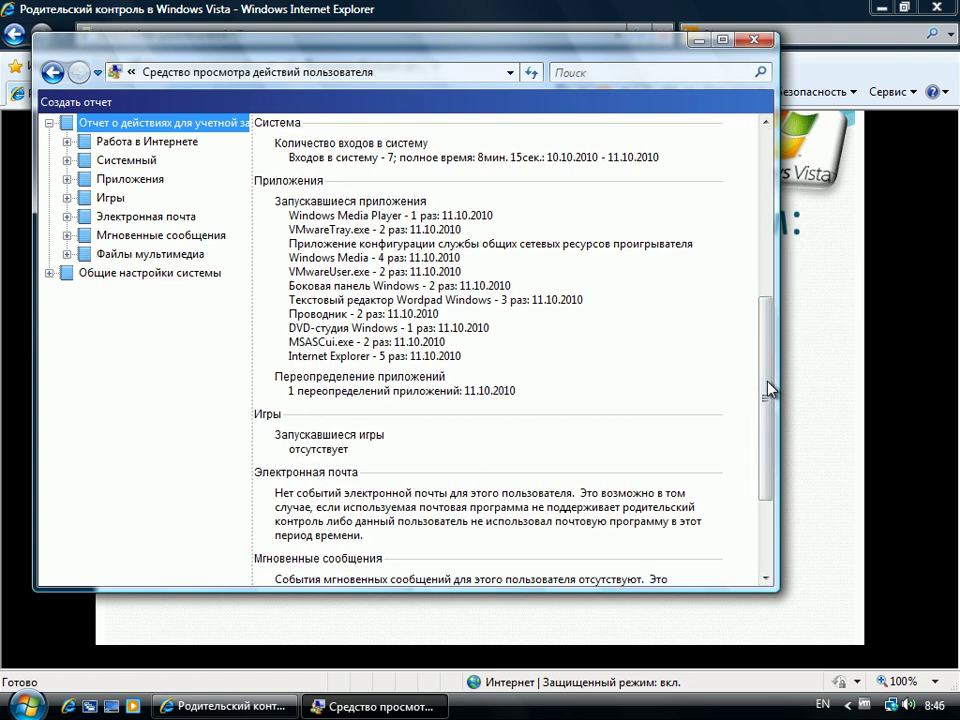
drag(770, 390, 765, 470)
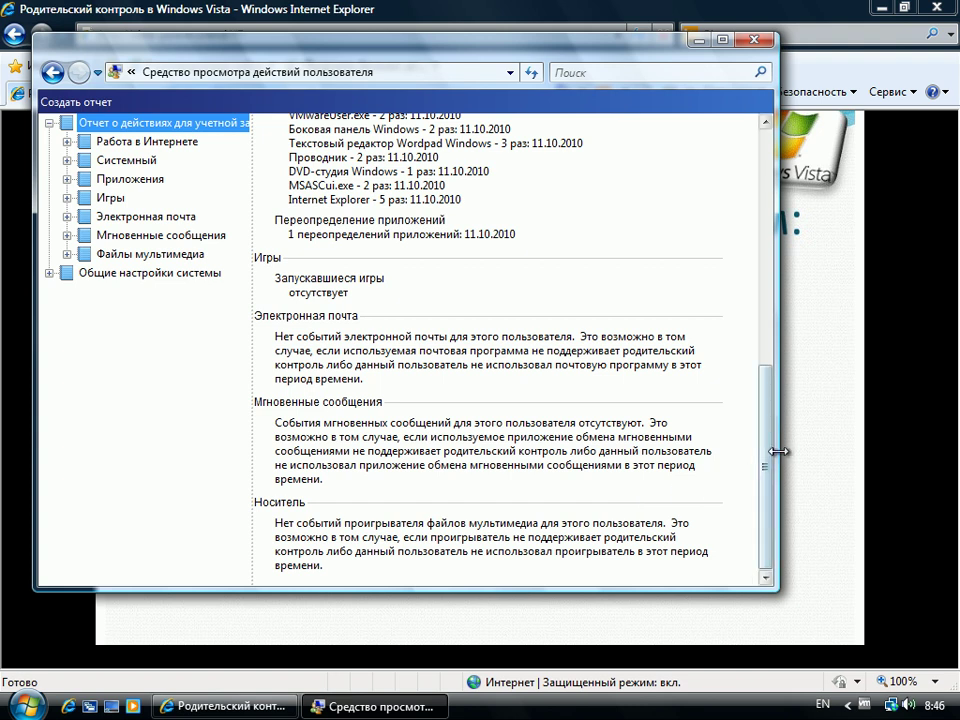
Step: Expand the Работа в Интернете and Системный categories and view the visited sites, blocked sites, web overrides and file downloads
click(92, 142)
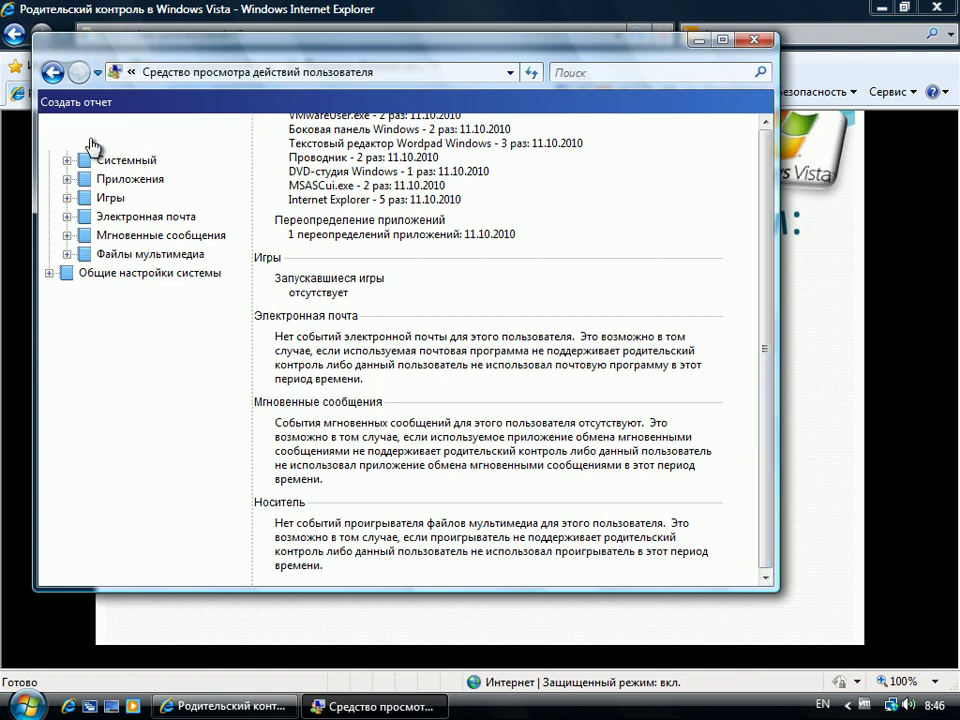
click(100, 160)
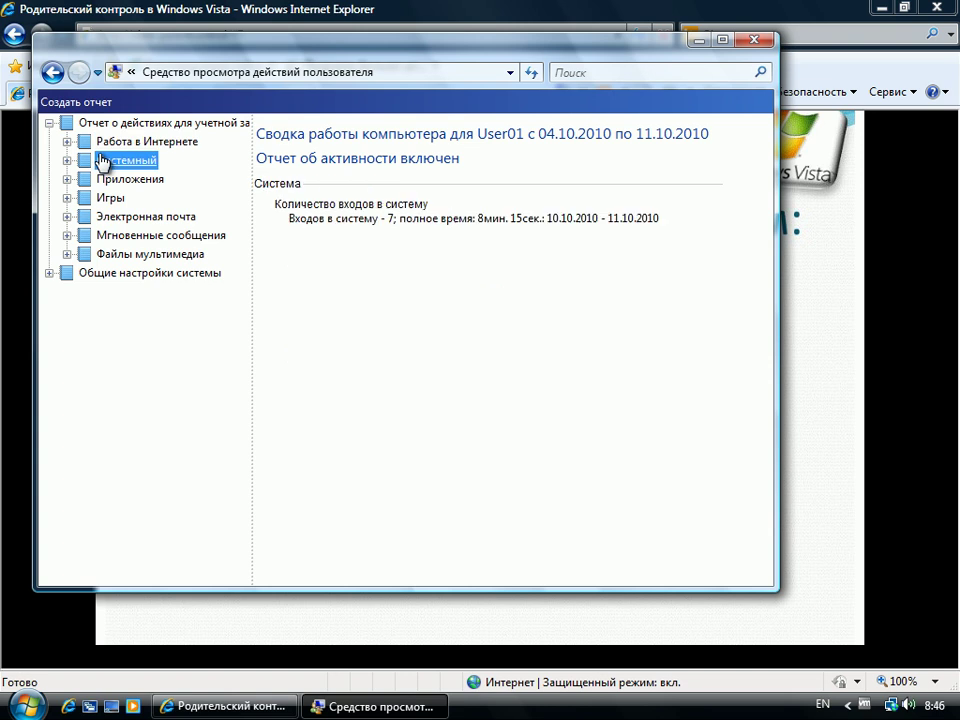
click(69, 159)
click(67, 141)
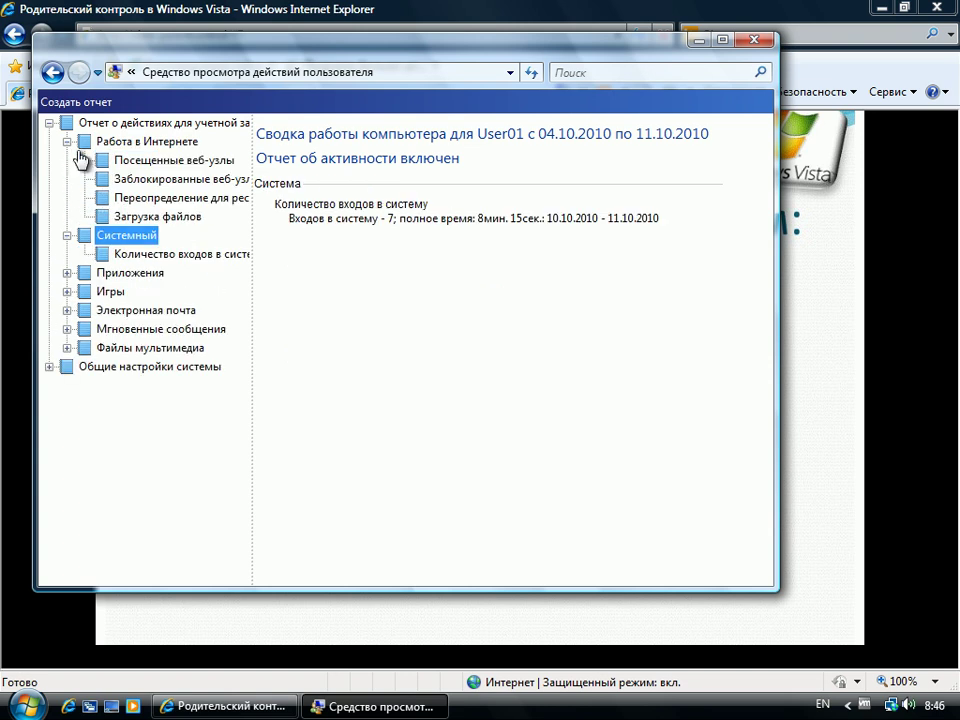
click(138, 164)
click(151, 179)
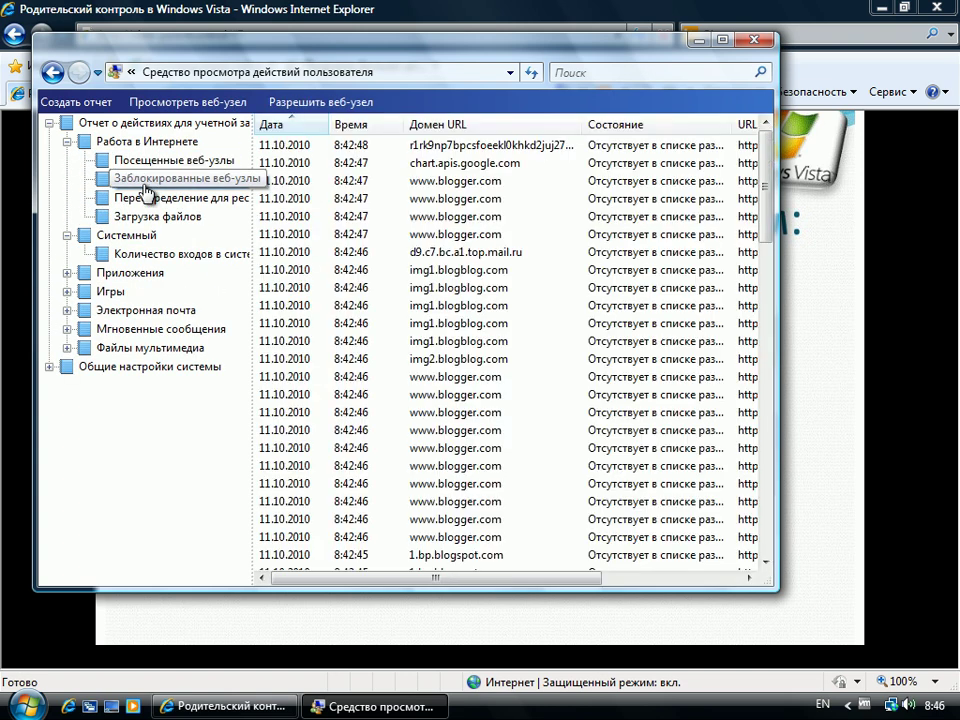
click(155, 198)
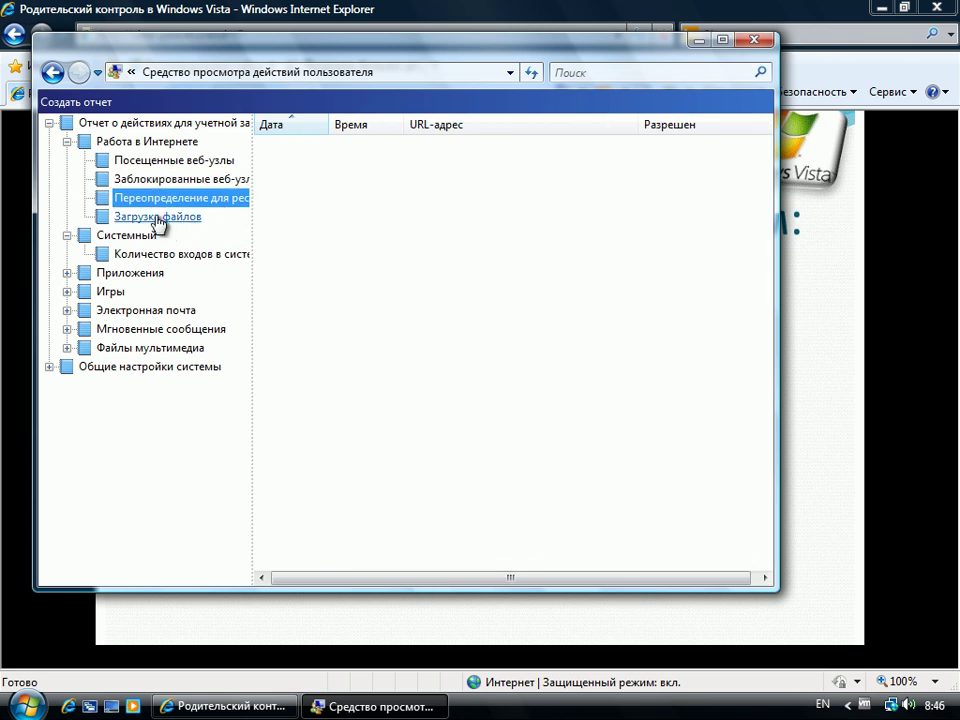
click(156, 218)
Step: View the Системный summary and its detailed list of User01's logons with their durations
click(133, 254)
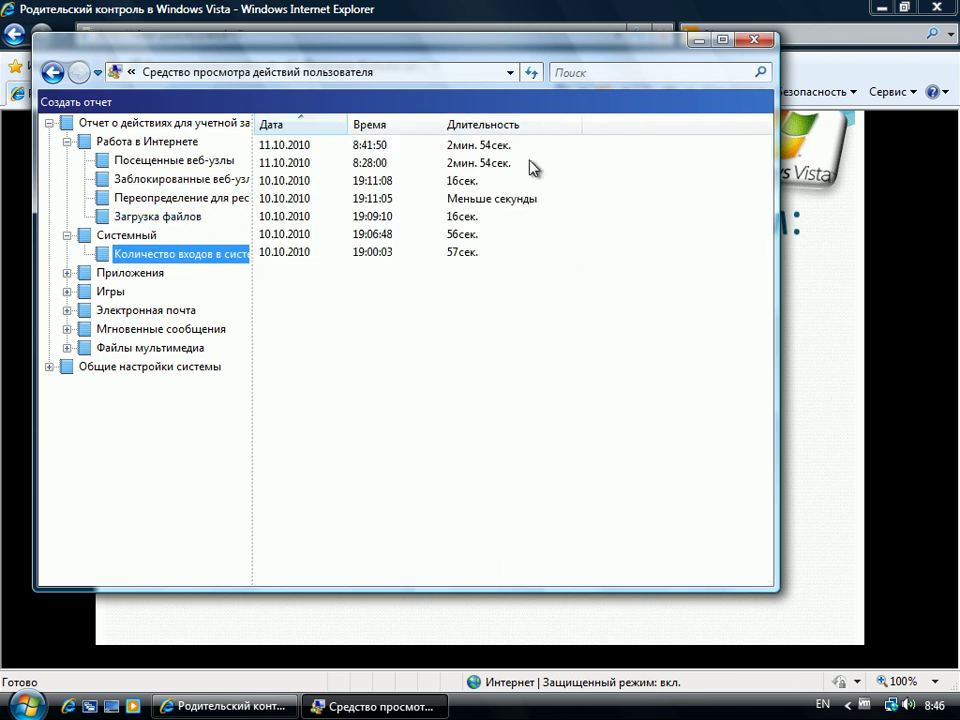
click(127, 236)
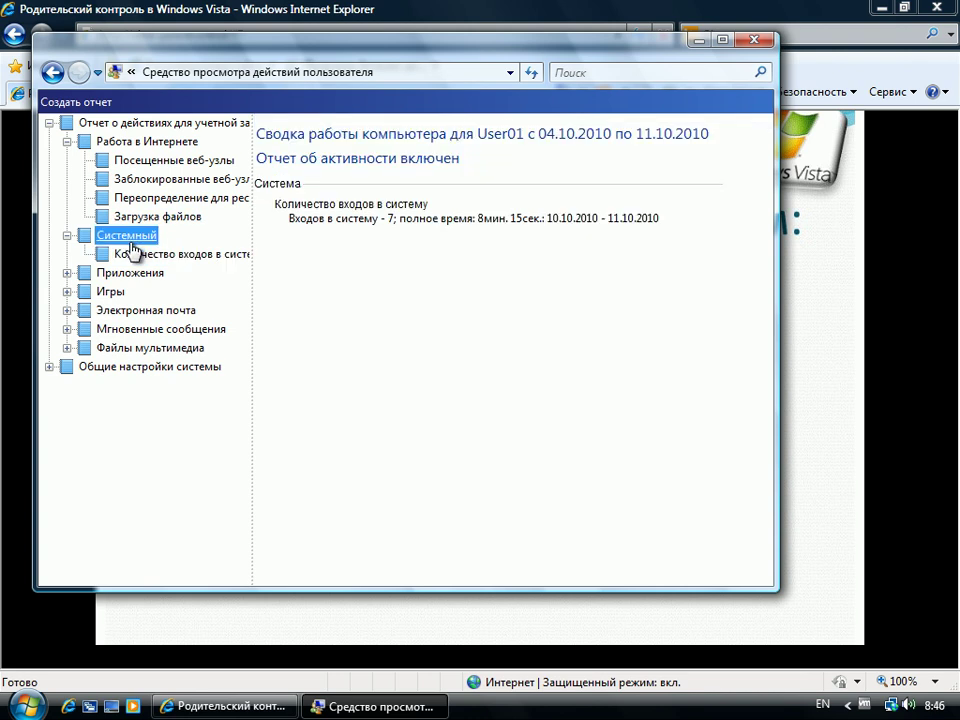
click(133, 254)
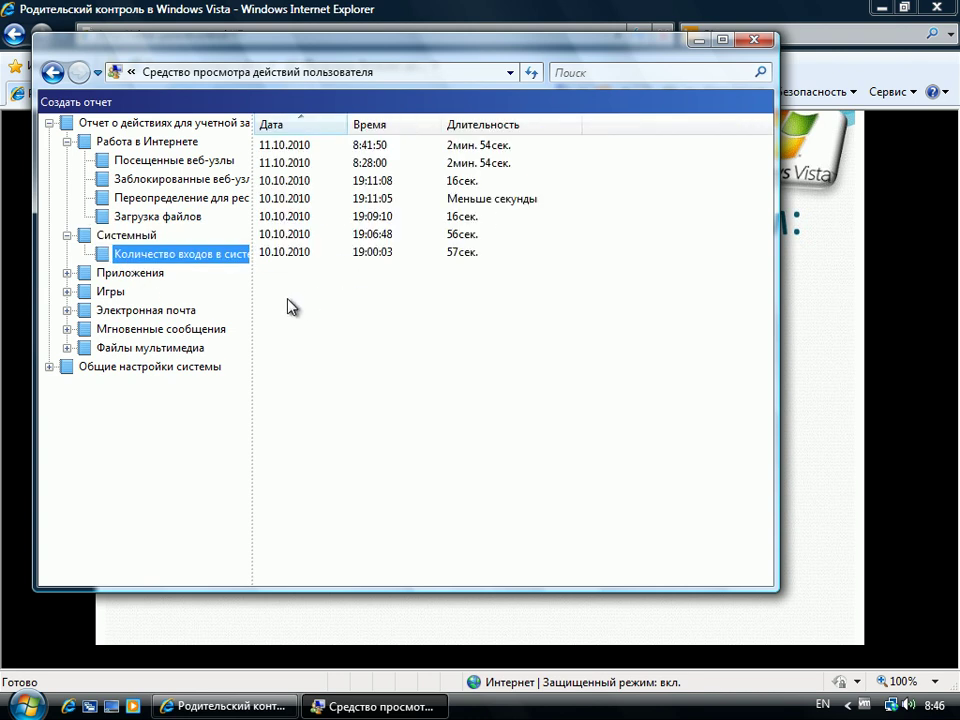
Step: Expand the Приложения category and view the lists of launched applications and application overrides
click(84, 272)
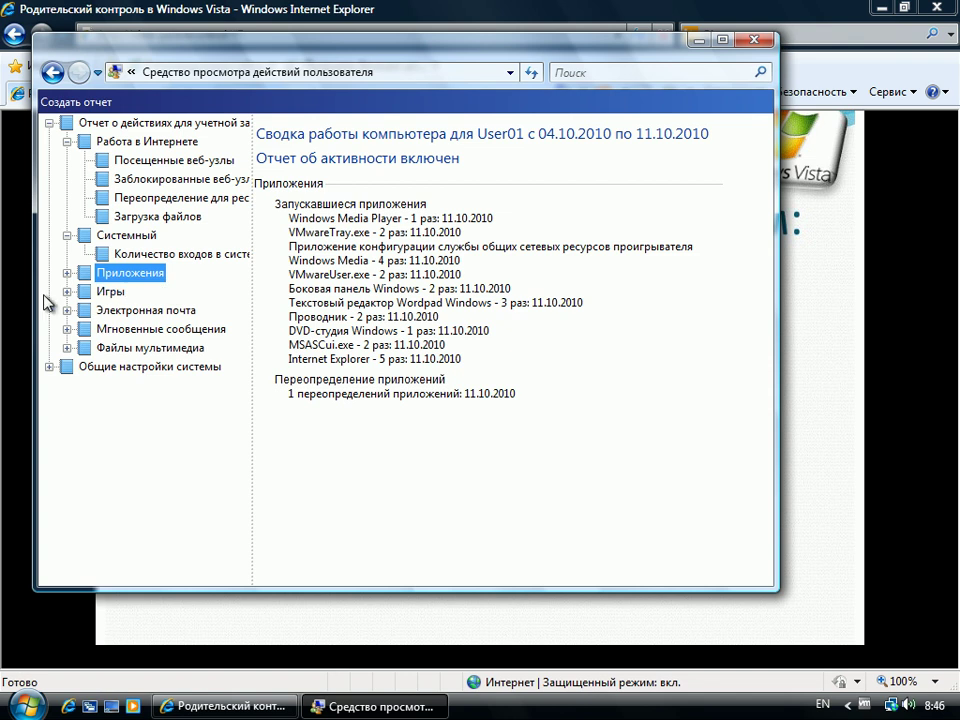
click(67, 273)
click(185, 291)
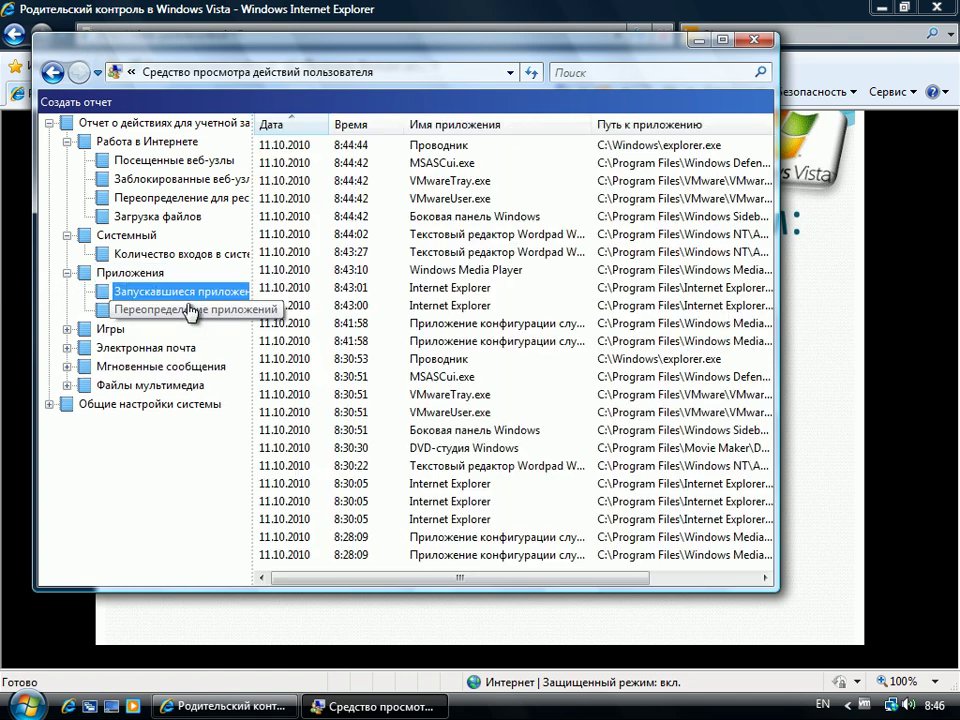
click(187, 313)
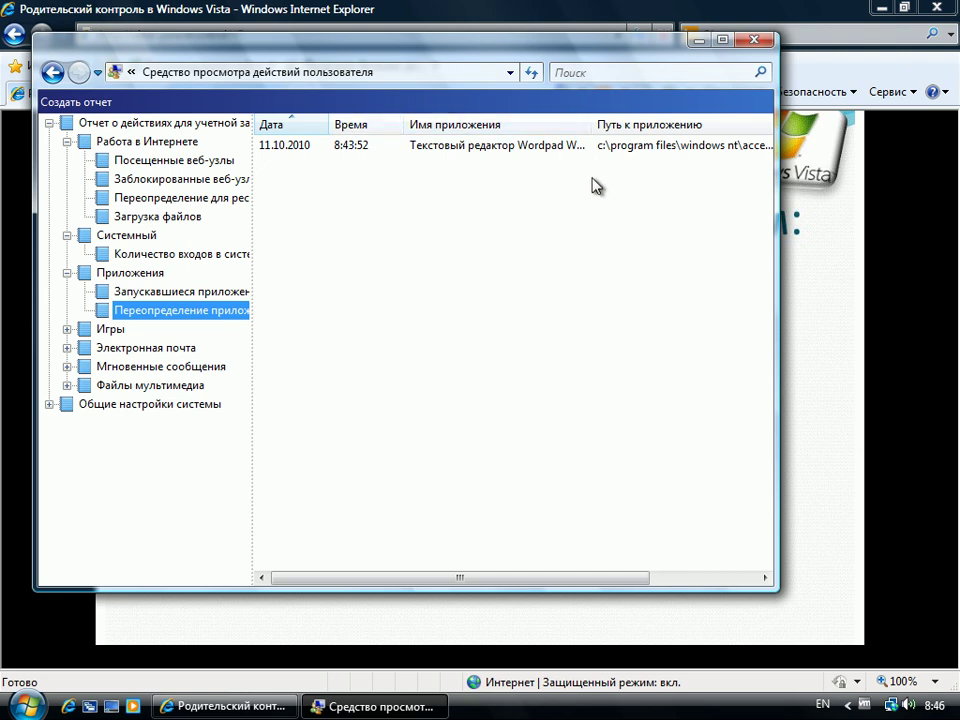
Step: Expand the Игры category and view the report on launched games
click(110, 329)
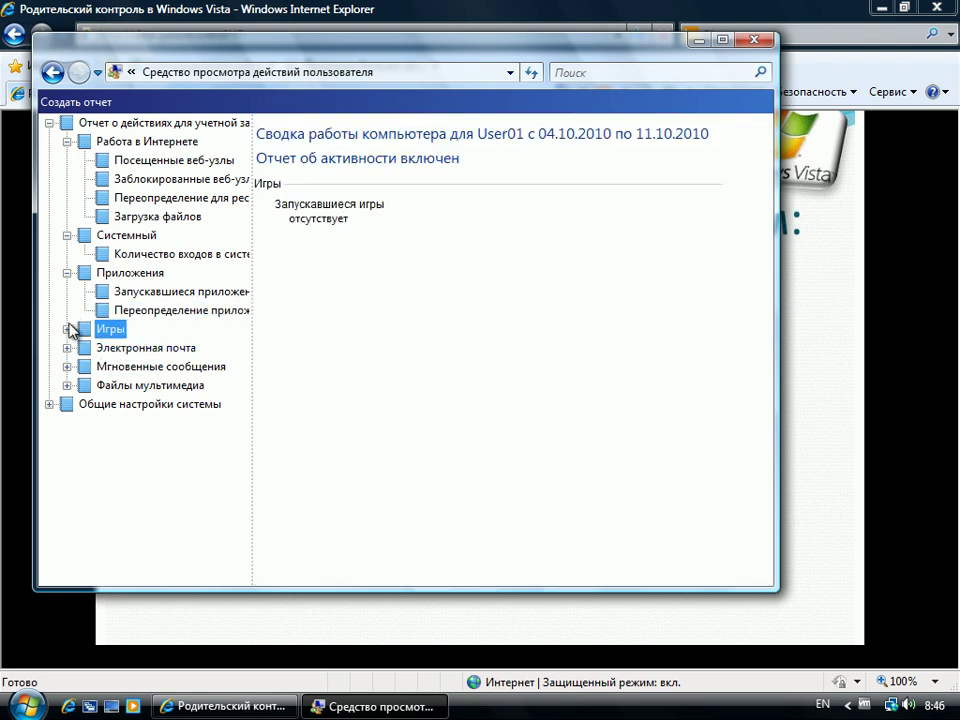
click(67, 329)
click(140, 348)
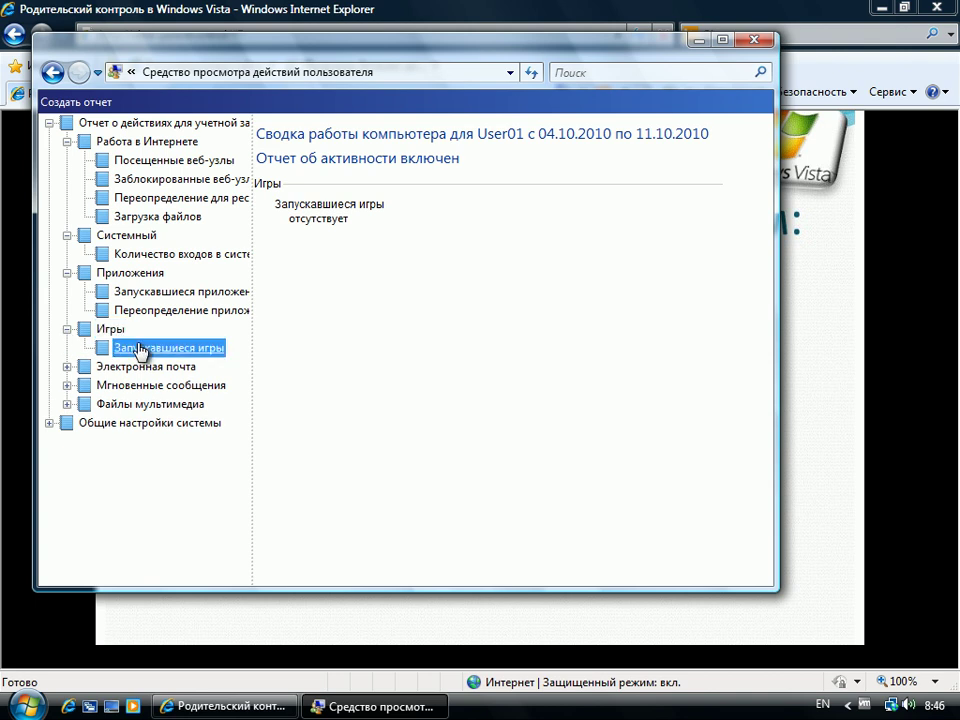
Step: Expand the Электронная почта category and view the received messages, sent messages and contact list changes
click(72, 367)
click(67, 367)
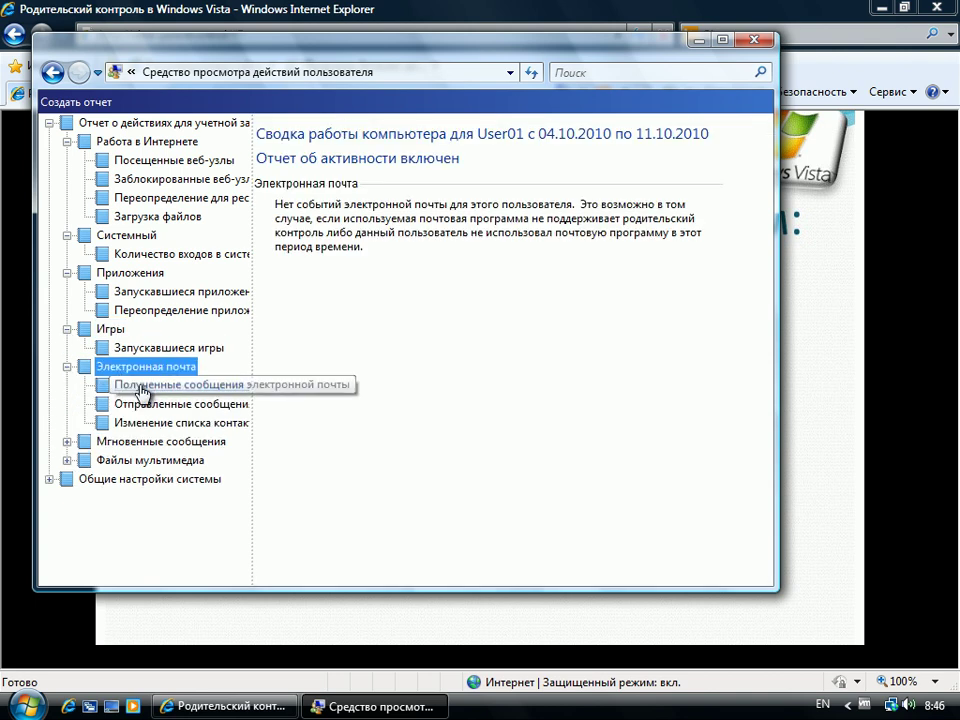
click(230, 386)
click(146, 405)
click(160, 421)
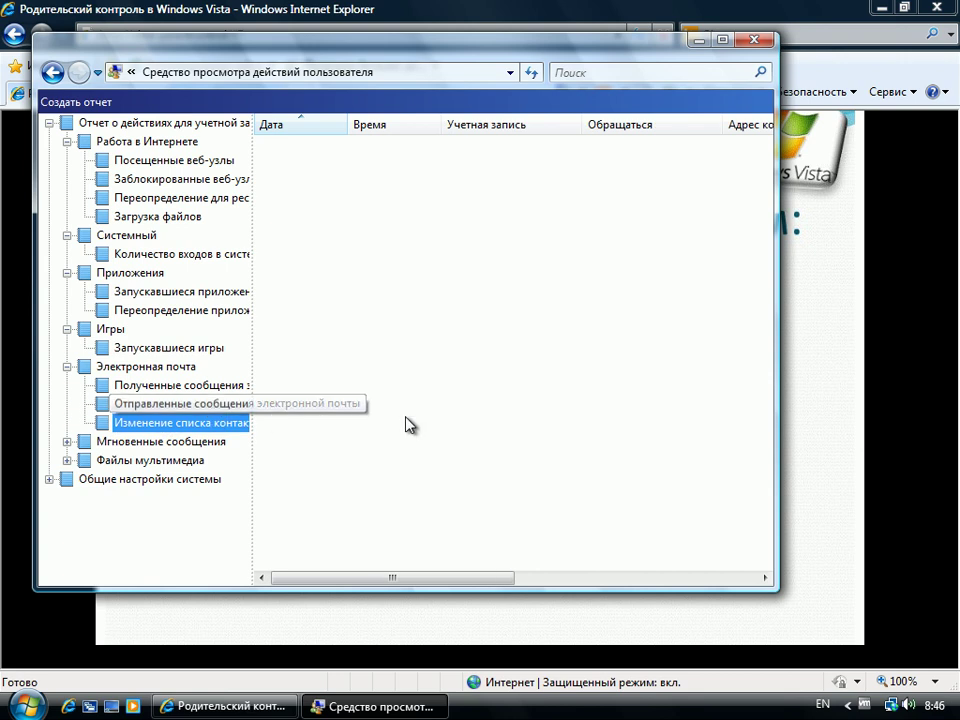
Step: View the Мгновенные сообщения summary, expand its report categories and view the Беседы report
click(122, 445)
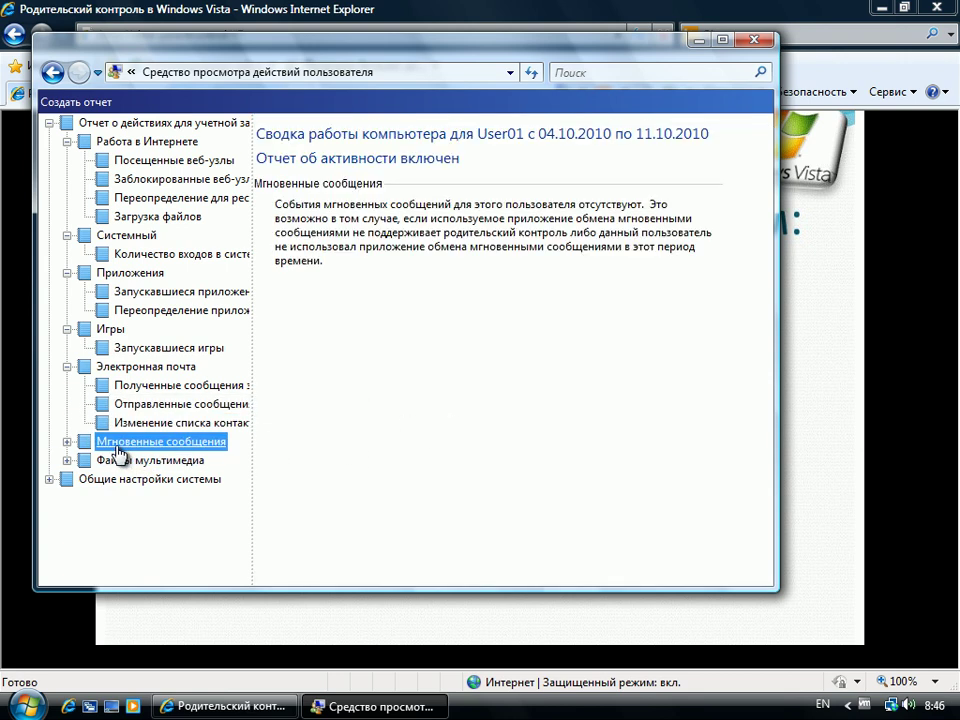
click(67, 442)
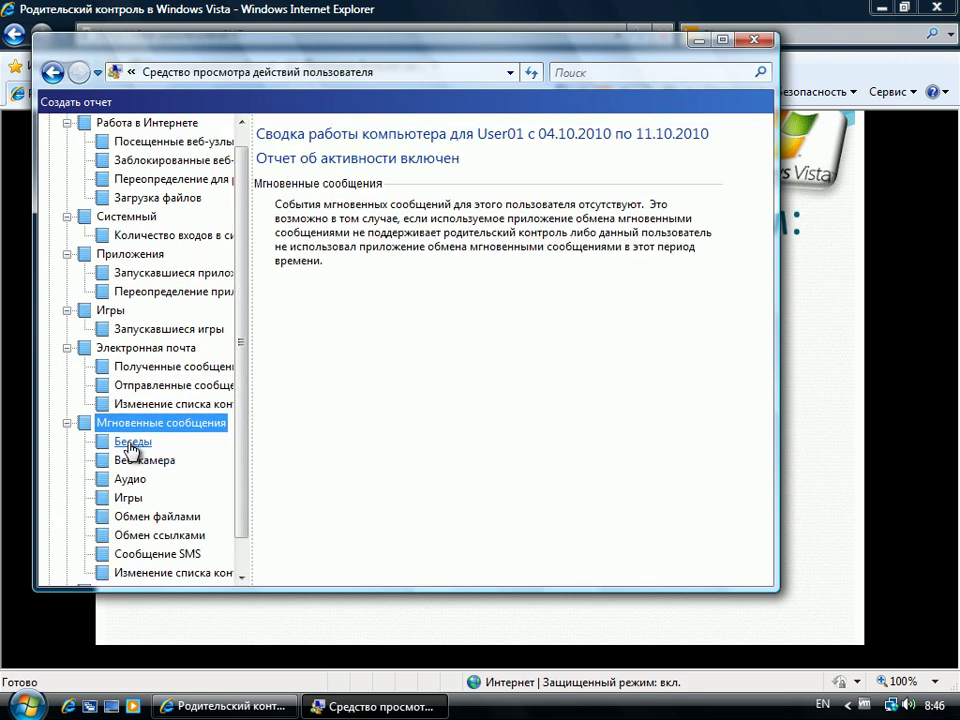
click(128, 441)
scroll(248, 400, down, 1)
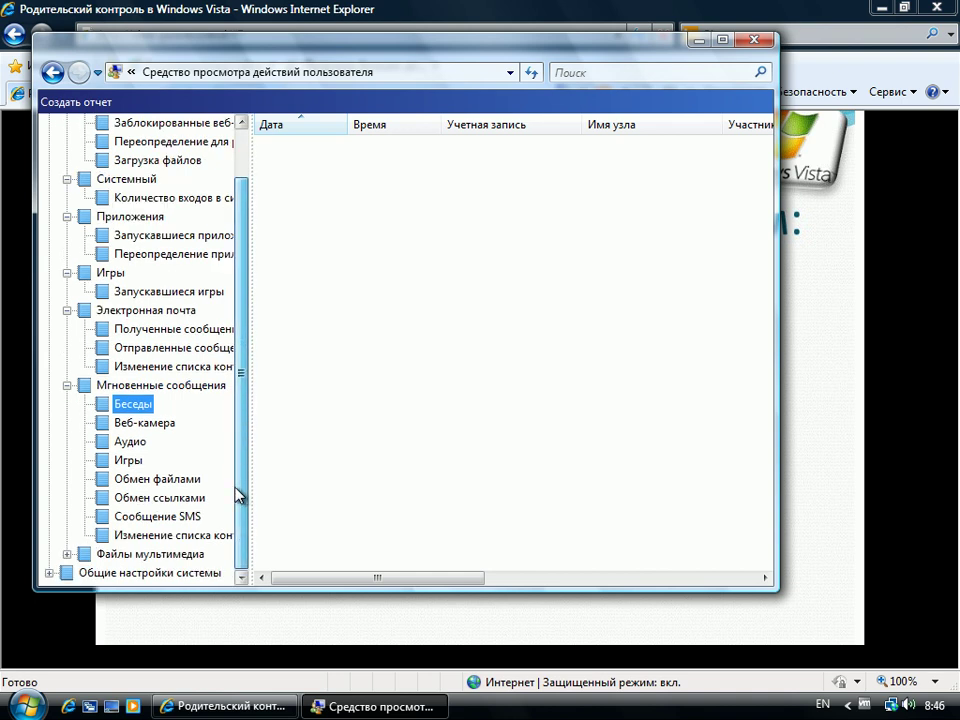
Step: View the Файлы мультимедиа summary and expand its list of reports
click(120, 555)
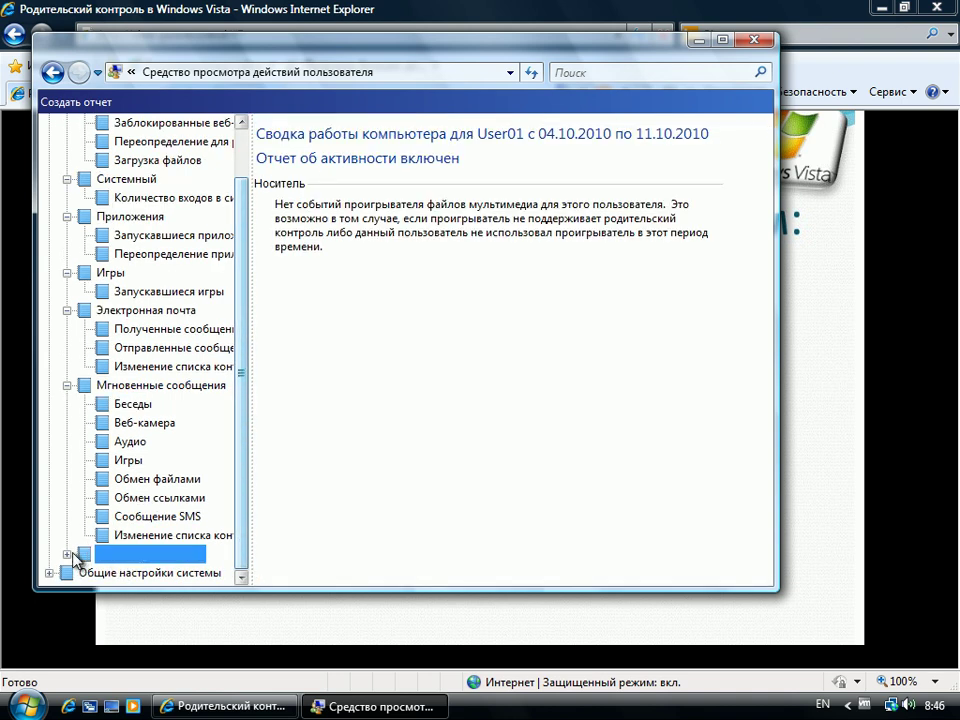
click(67, 554)
scroll(235, 515, down, 1)
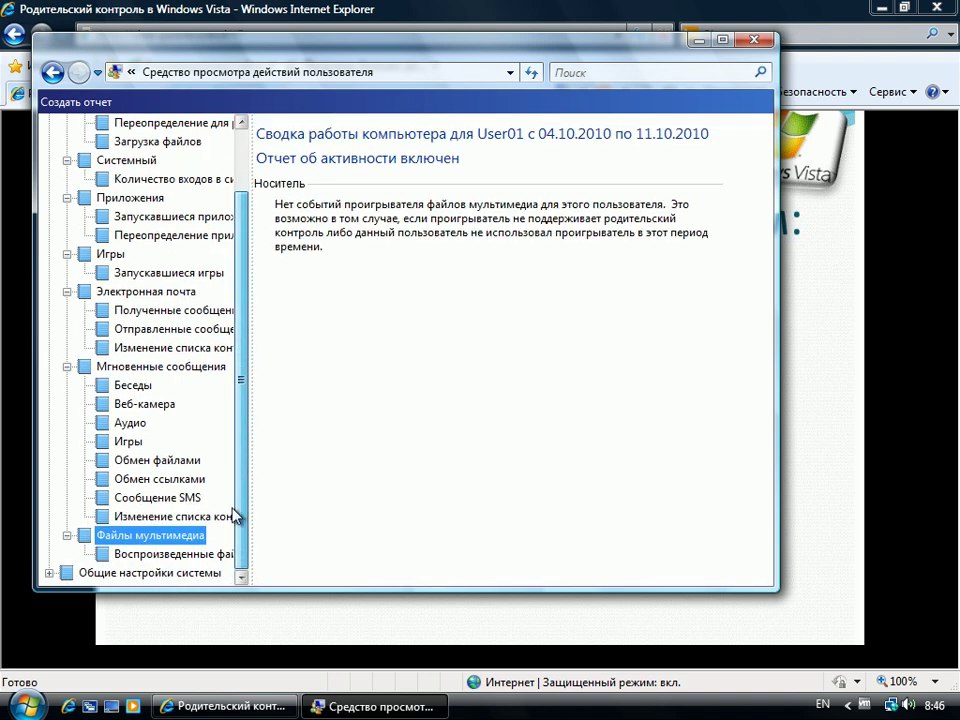
Step: View the Общие настройки системы event summary, expand its reports, and close the activity viewer
click(161, 575)
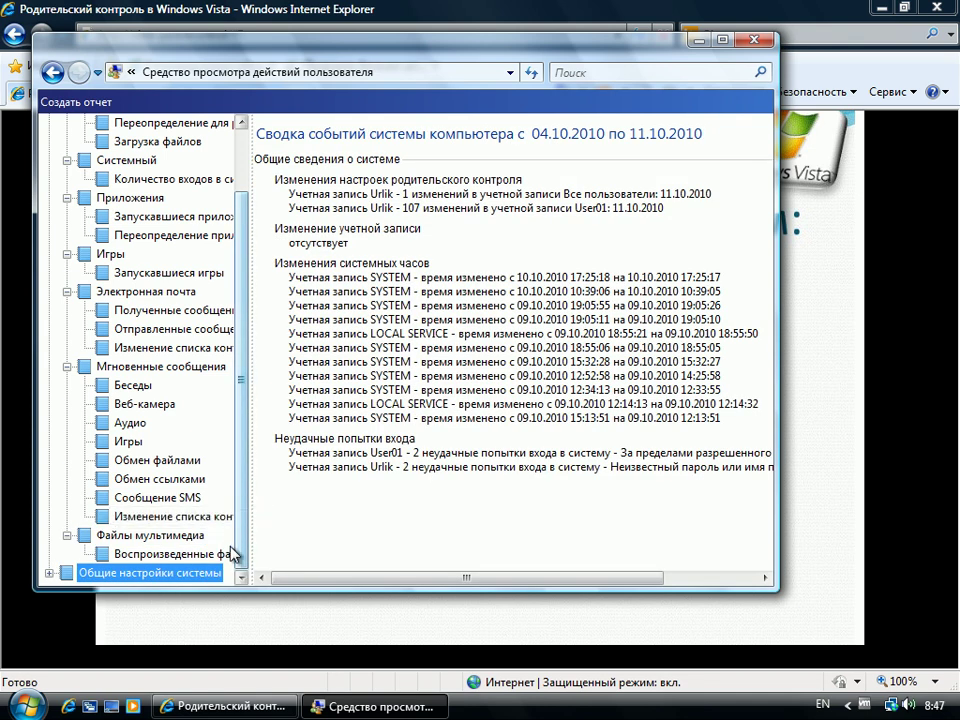
click(48, 573)
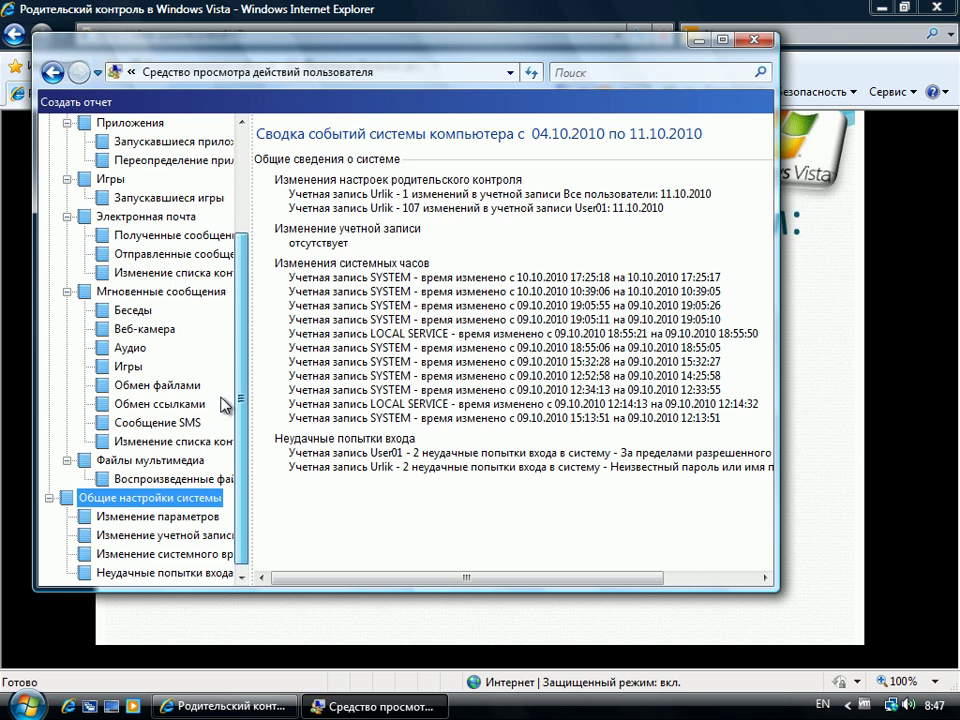
drag(241, 404, 244, 272)
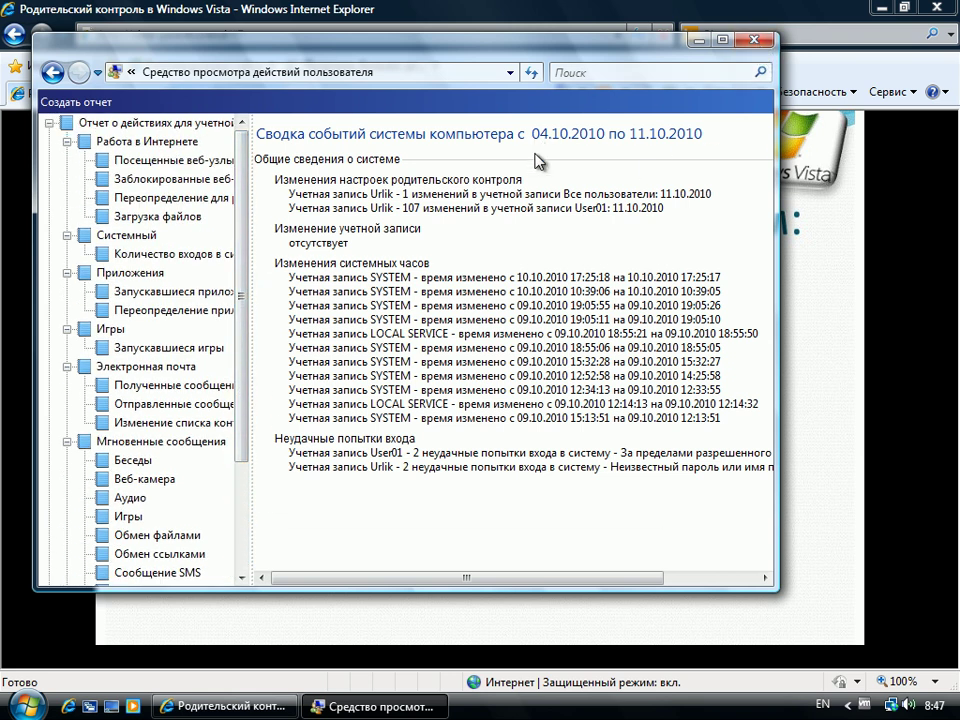
click(767, 42)
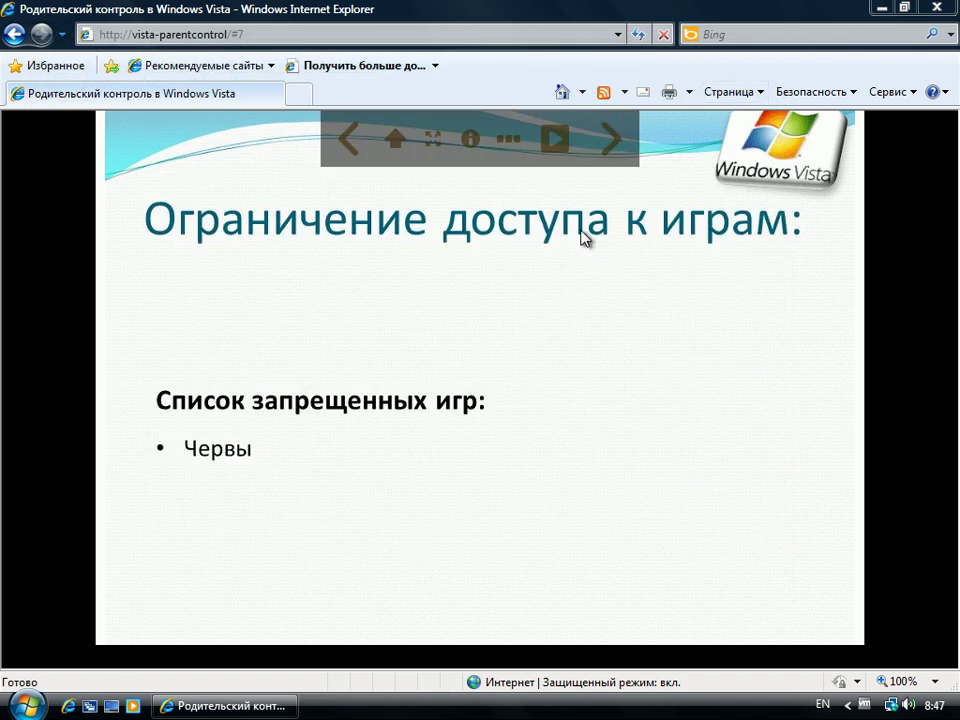